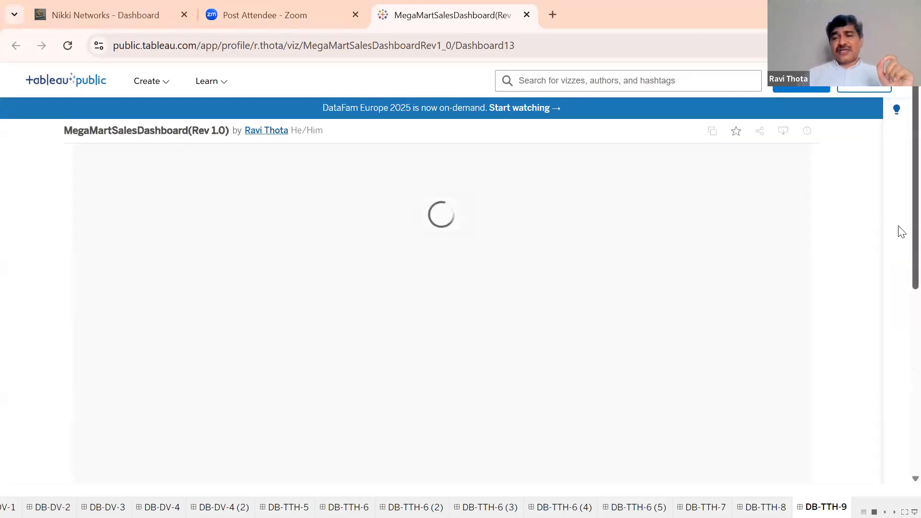
Switch the published Mega Mart LLC dashboard viz to full-screen view.
mouse_move(899, 234)
left_mouse_down()
mouse_move(899, 254)
mouse_move(899, 236)
left_mouse_up()
scroll(902, 242, "up", 1)
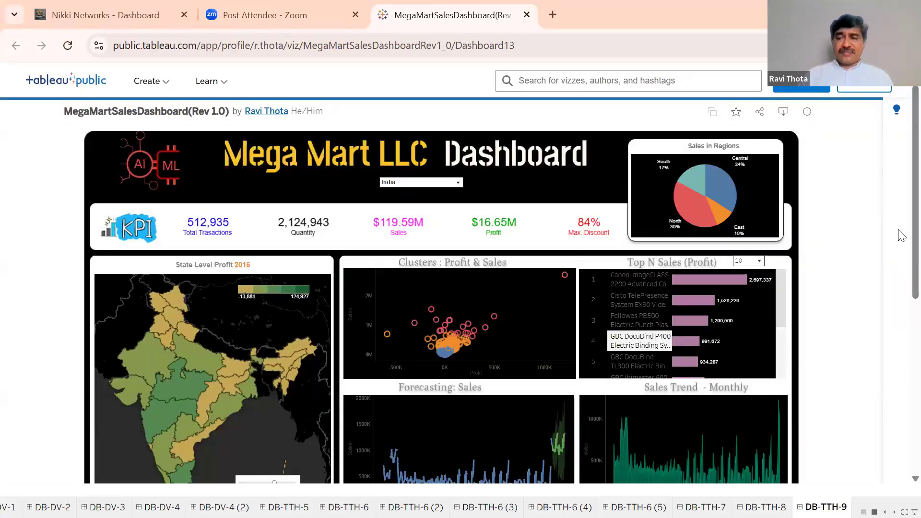
scroll(902, 283, "down", 3)
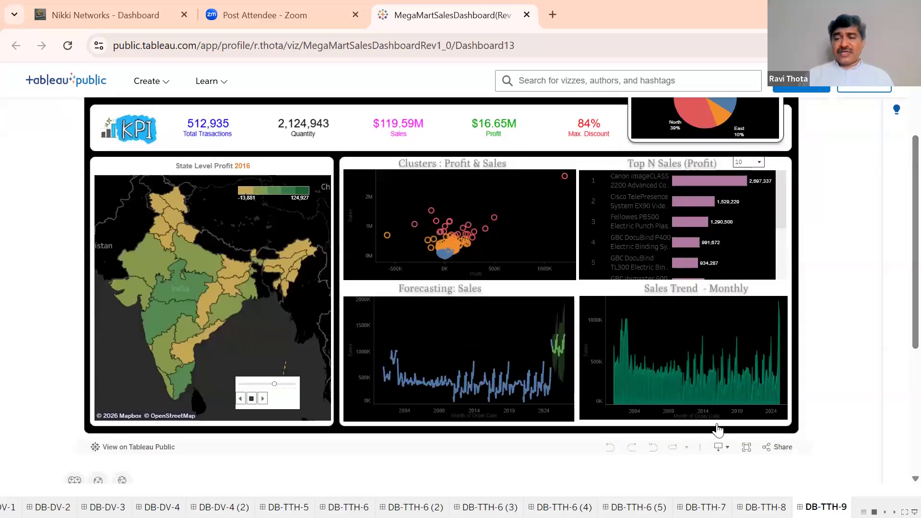
left_click(748, 450)
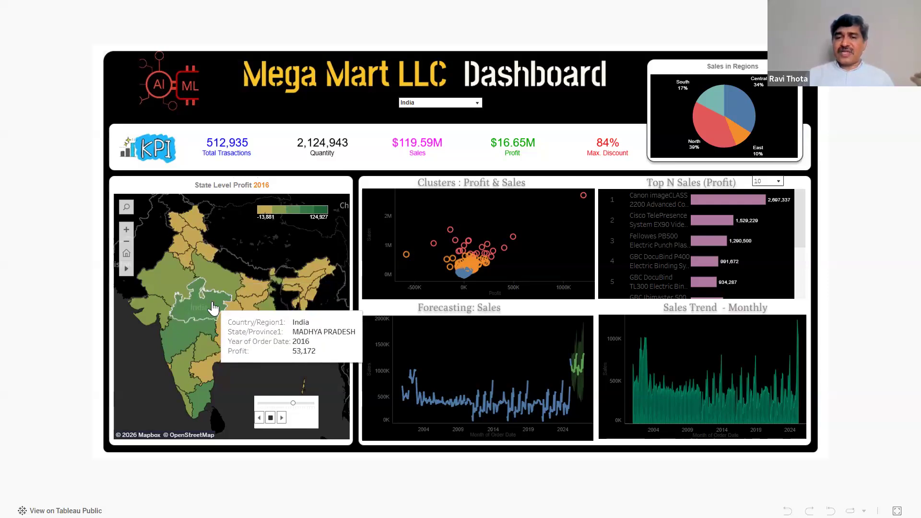
mouse_move(520, 246)
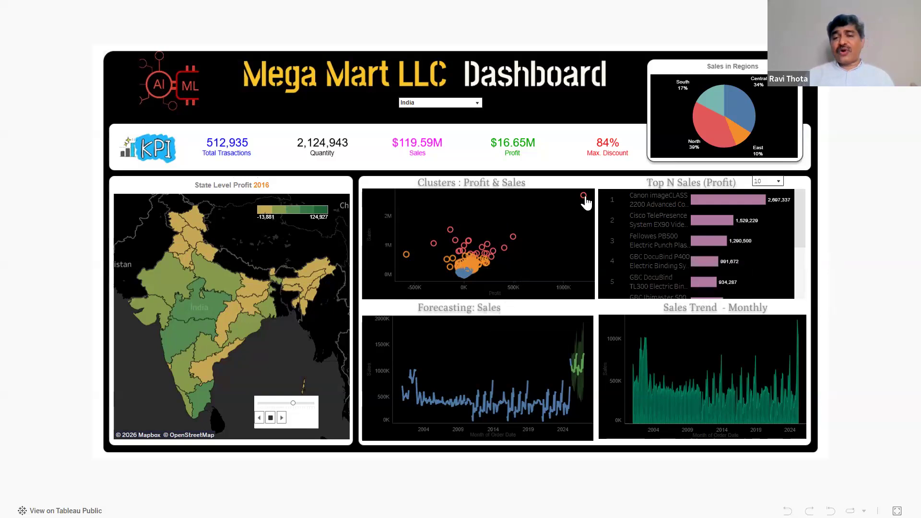
mouse_move(585, 198)
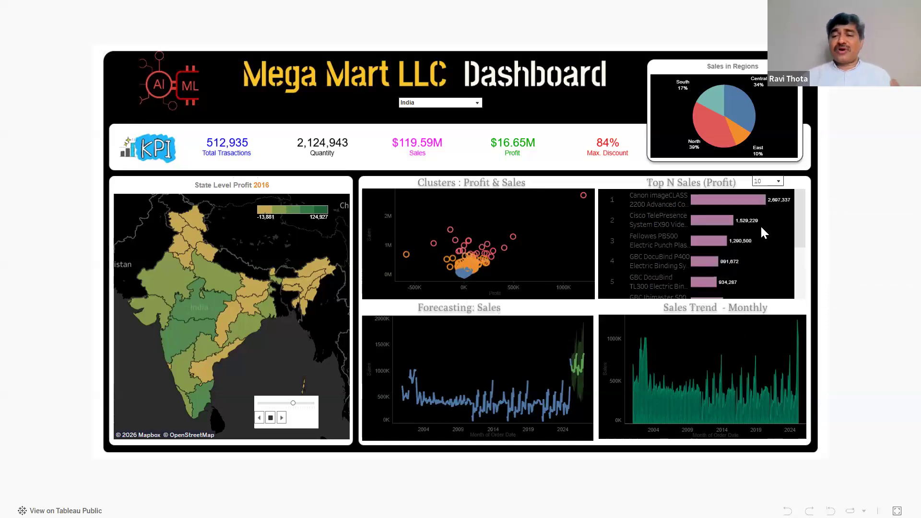
left_click_drag(799, 240, 796, 188)
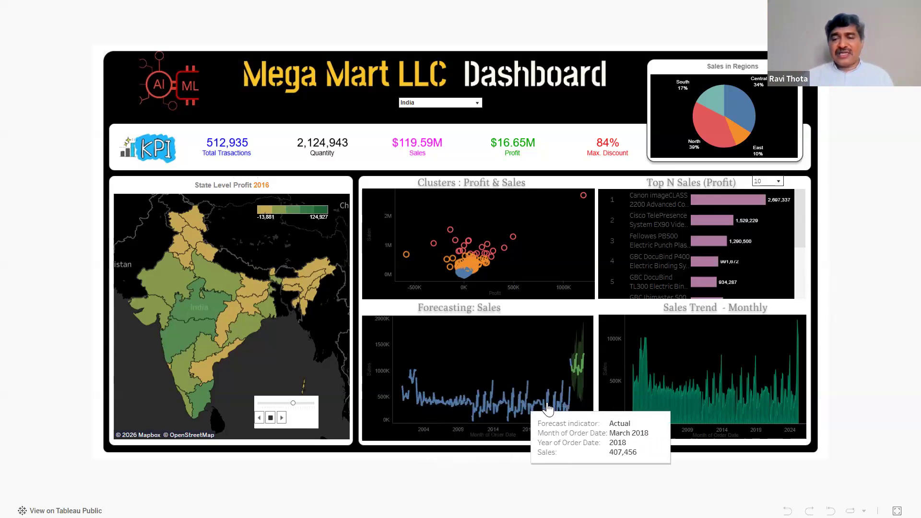
mouse_move(584, 372)
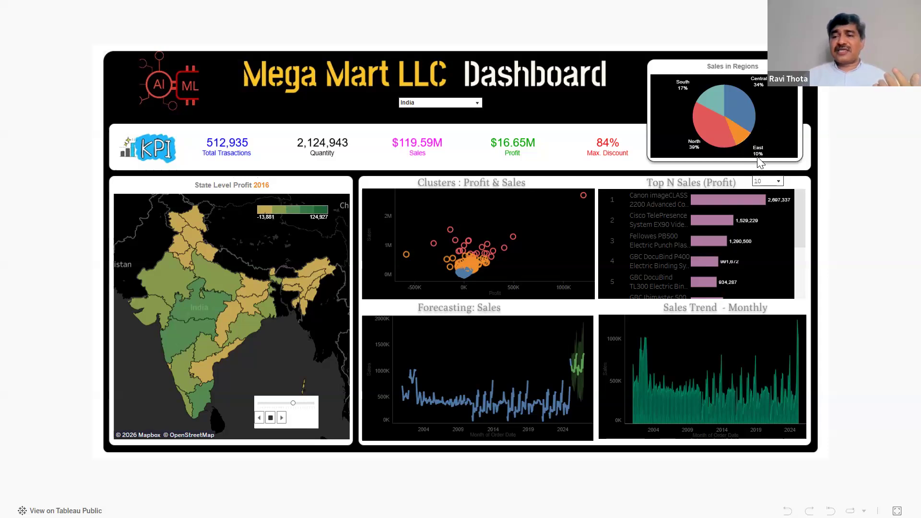
mouse_move(741, 142)
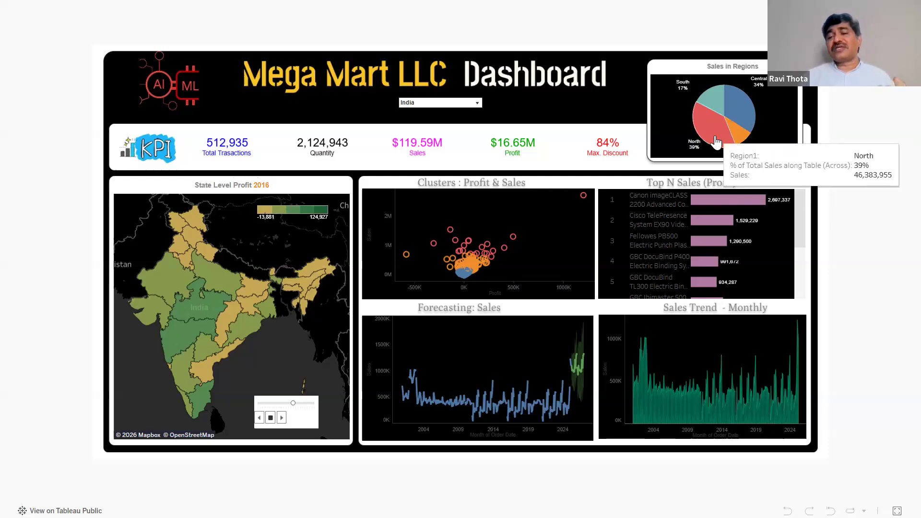
mouse_move(738, 114)
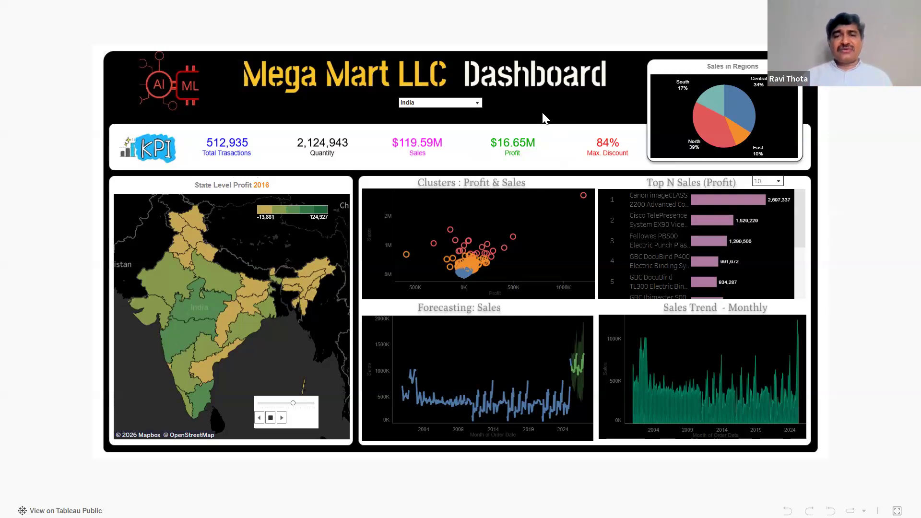
Filter the whole dashboard to United States.
left_click(477, 102)
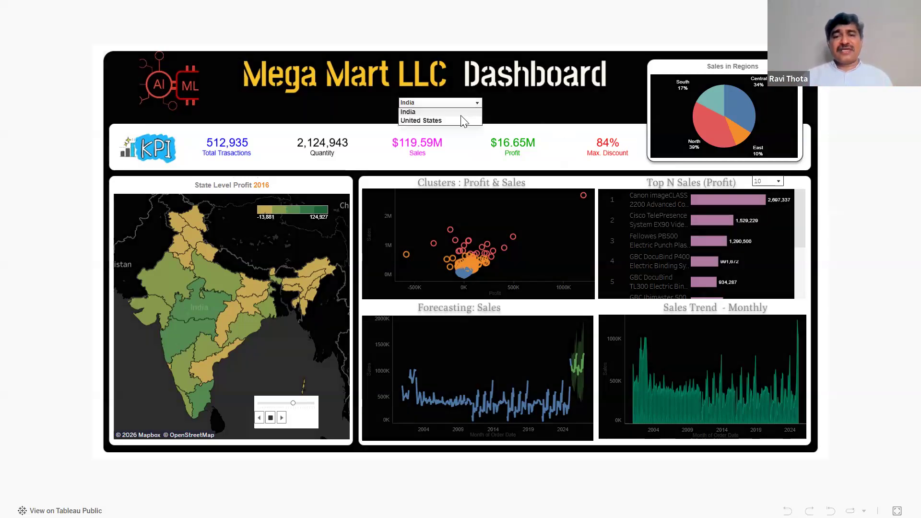
left_click(456, 119)
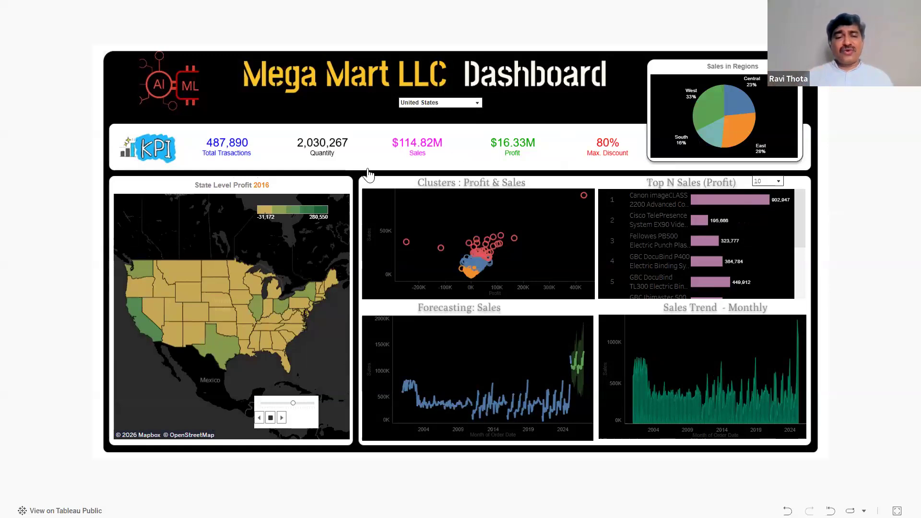
mouse_move(195, 322)
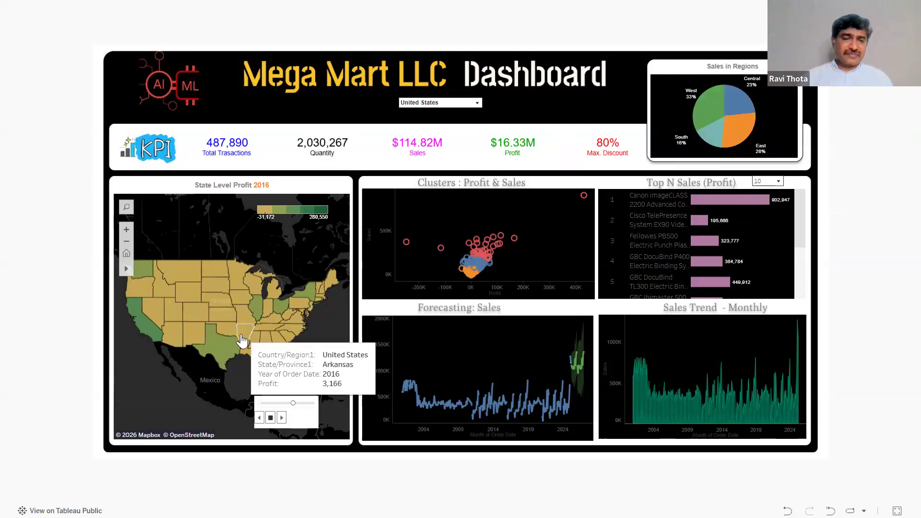
Leave full-screen view of the United States dashboard ($114.82M sales, $16.33M profit).
mouse_move(149, 334)
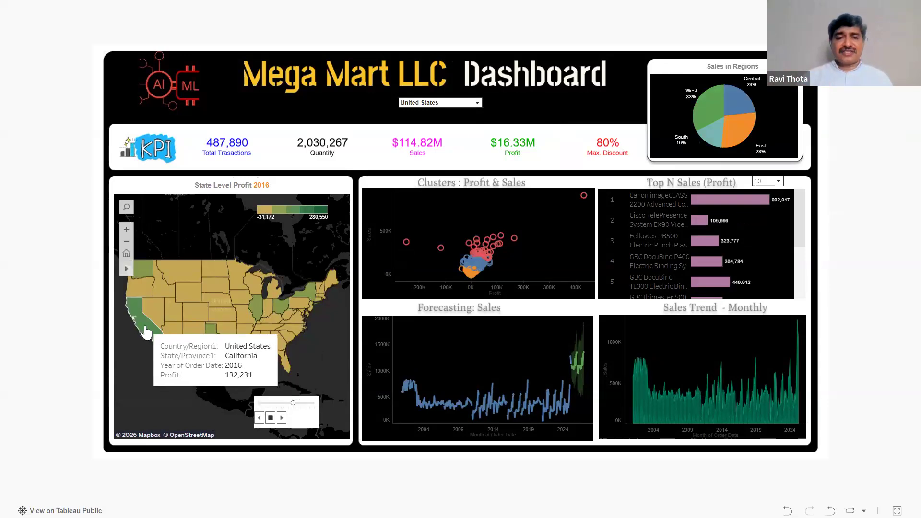
mouse_move(278, 314)
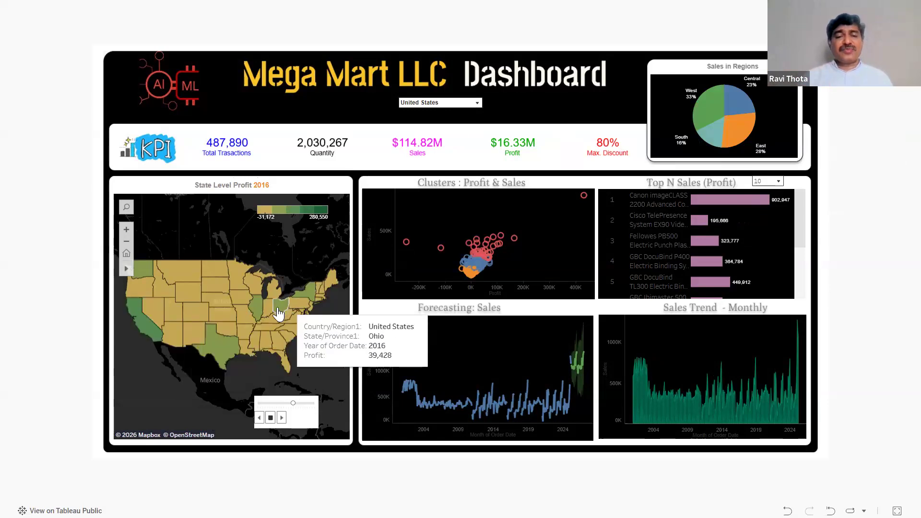
mouse_move(214, 357)
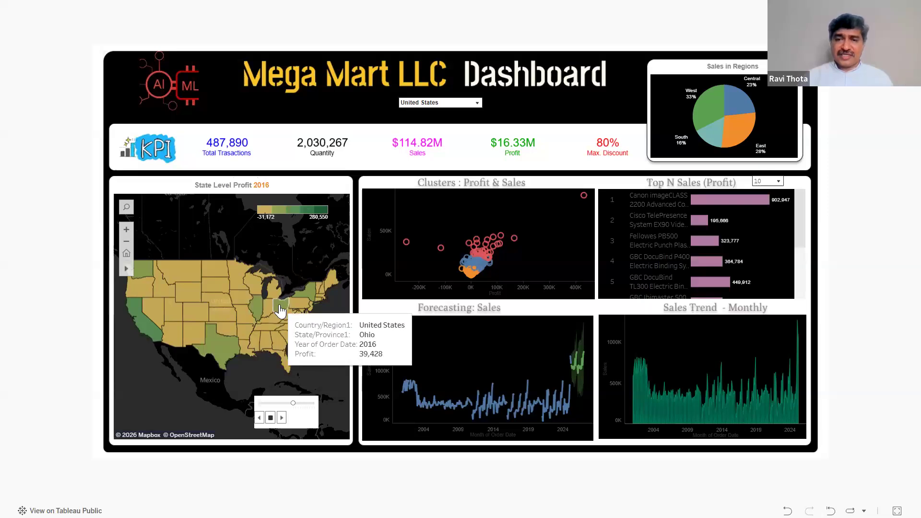
mouse_move(585, 197)
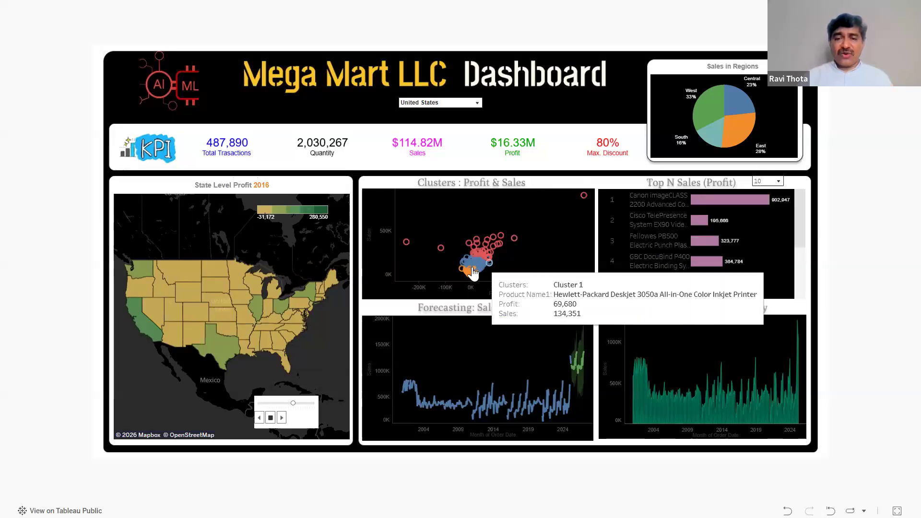
mouse_move(483, 270)
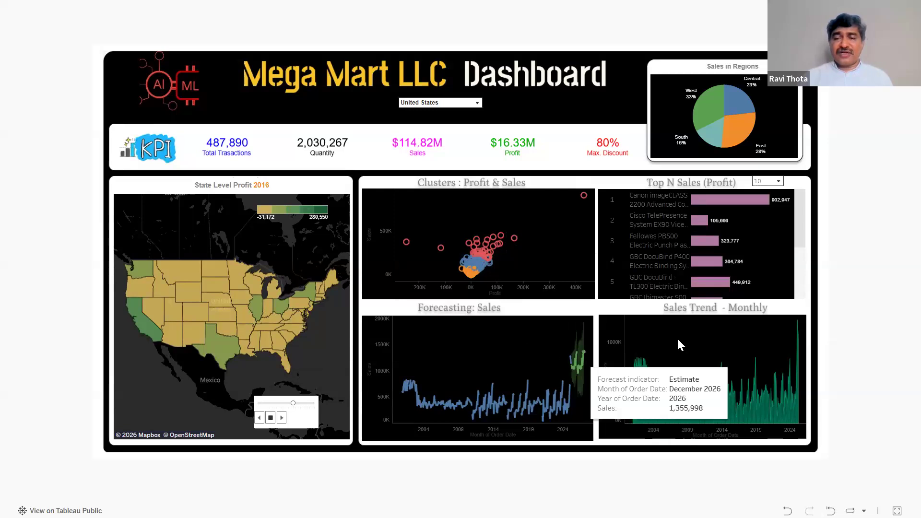
mouse_move(687, 398)
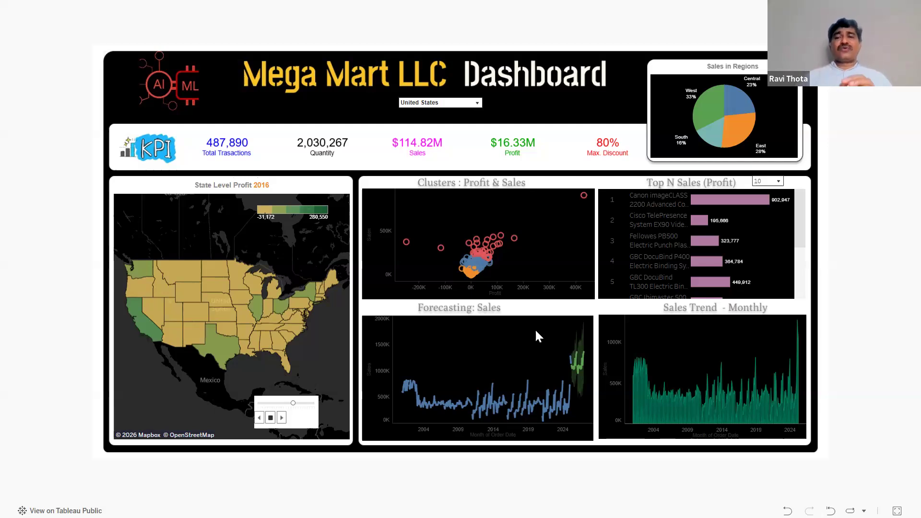
key("Escape")
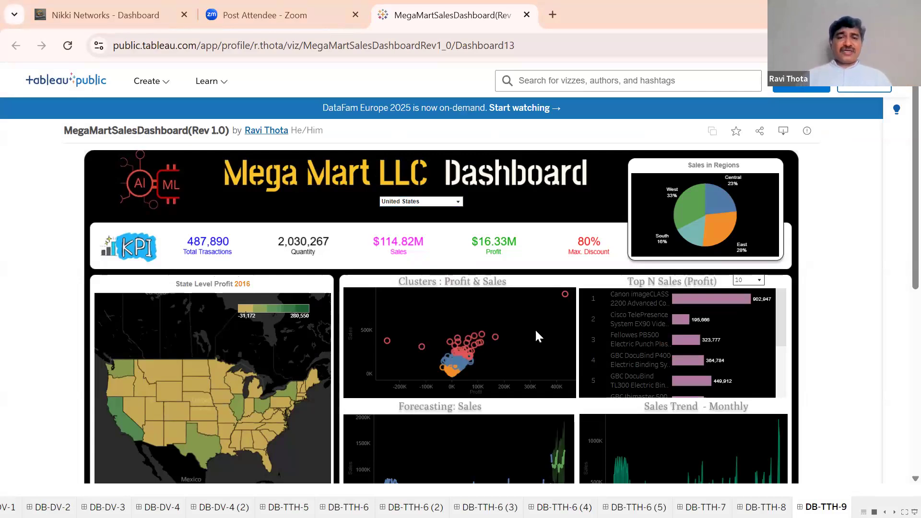
Return to the Solution through Dashboard slide, exit the presentation and create blank workbook Book1.
key("alt+Tab")
key("alt+Tab")
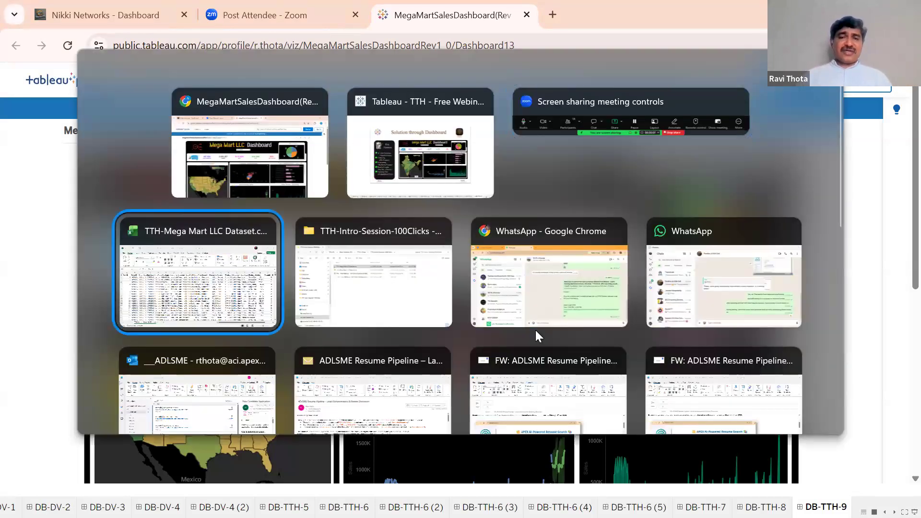
key("alt+Tab")
key("alt+Tab")
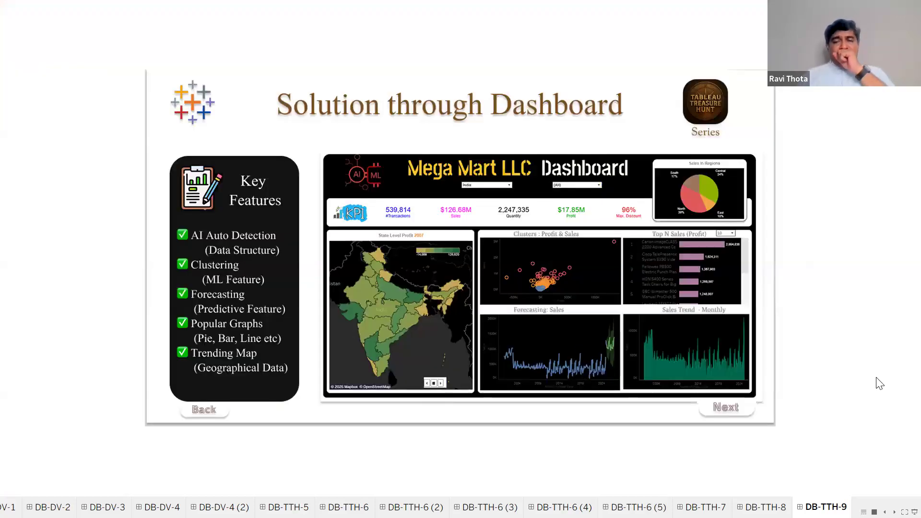
key("ctrl+Tab")
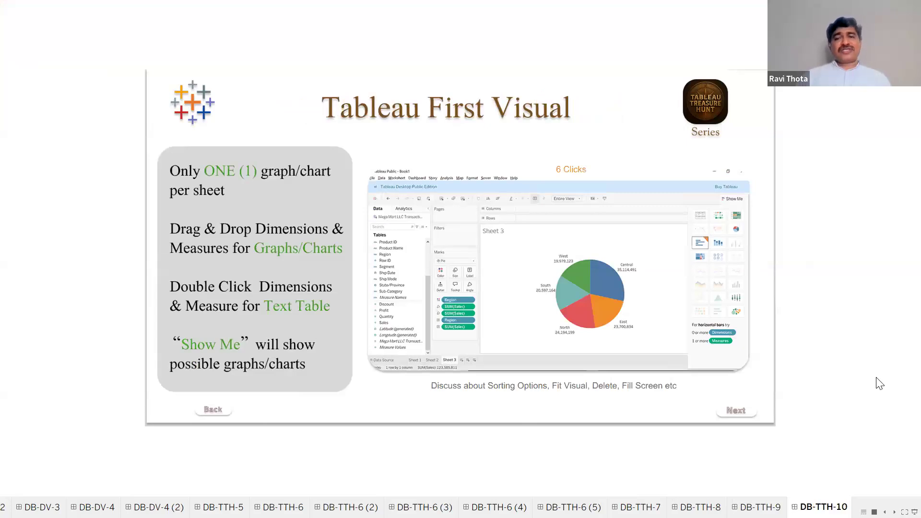
key("ctrl+Page_Up")
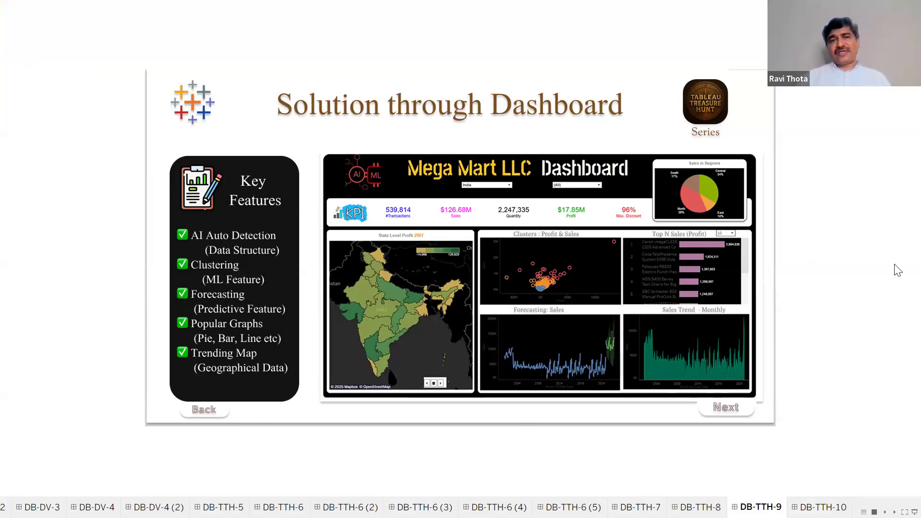
key("Escape")
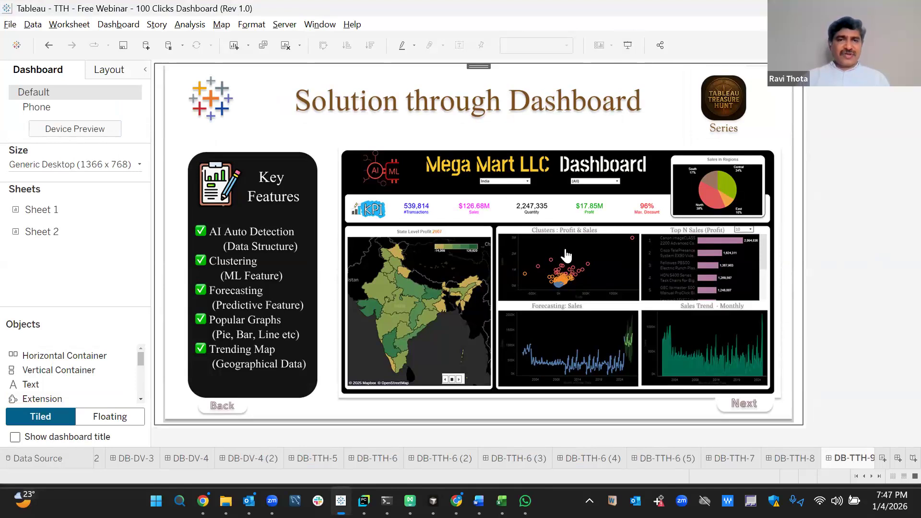
left_click(572, 289)
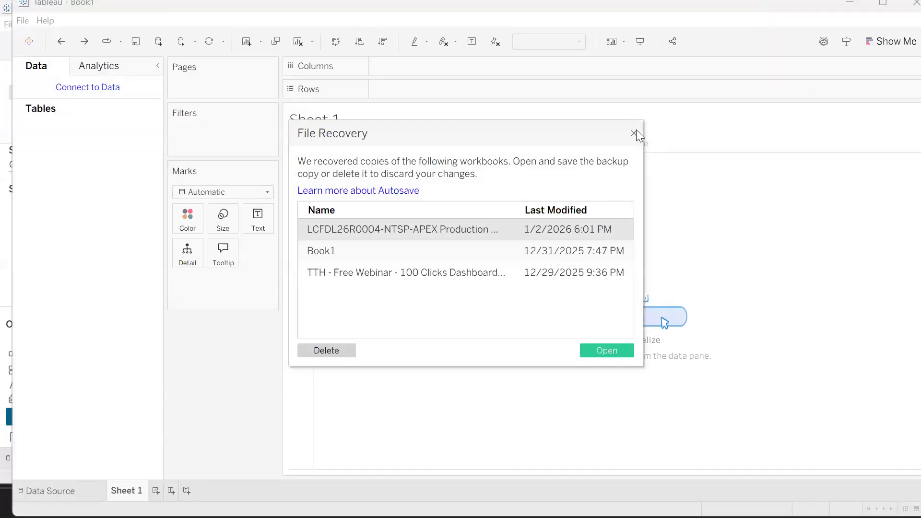
Dismiss the File Recovery dialog in Book1 and switch back to the Chrome dashboard window.
left_click(635, 133)
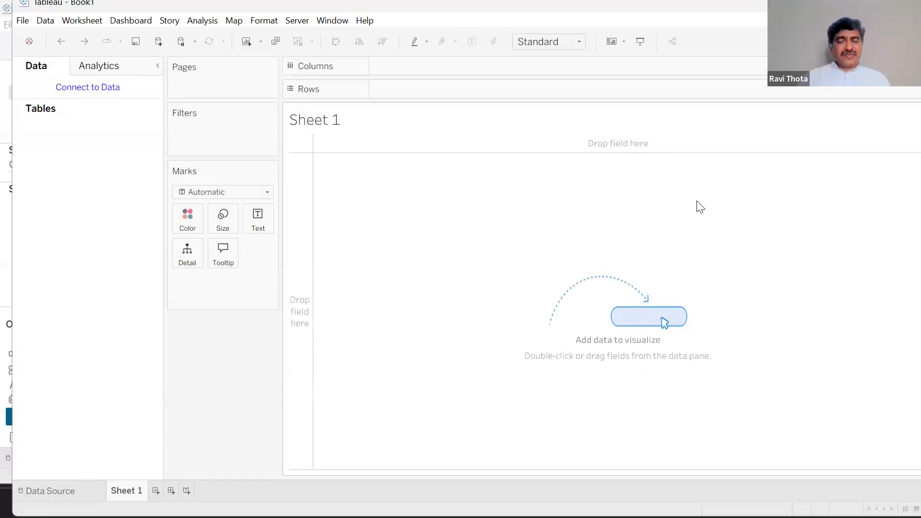
key("alt+Tab")
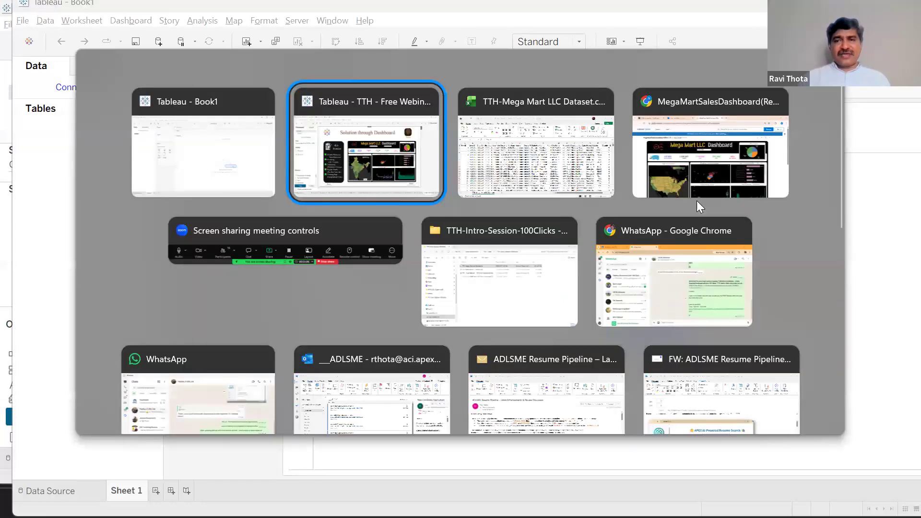
key("Tab")
key("Tab")
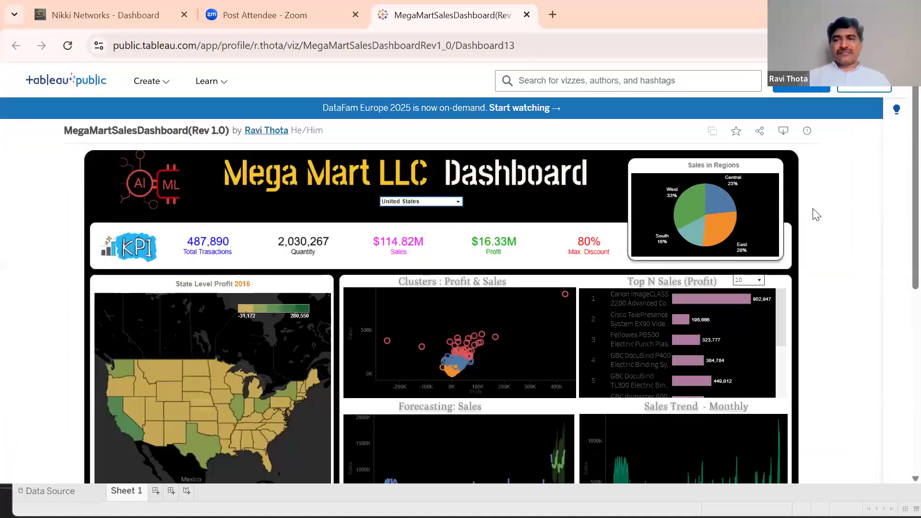
Give the live TABLEAU Free Webinar workshop a 15-minute extension, then return to Book1.
left_click(126, 14)
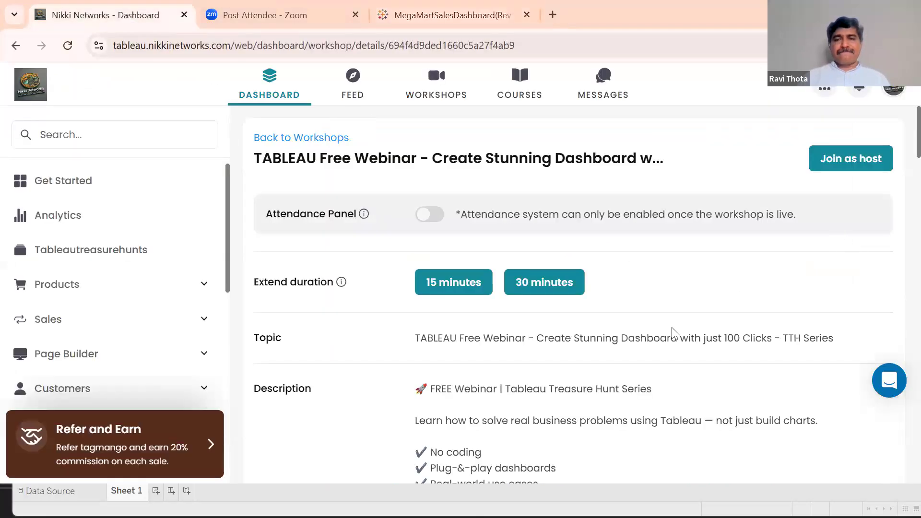
left_click(428, 96)
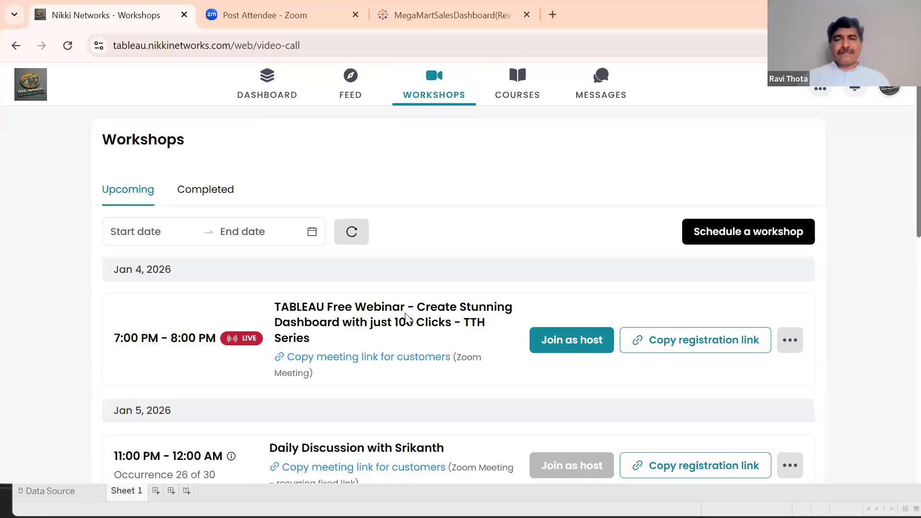
left_click(406, 319)
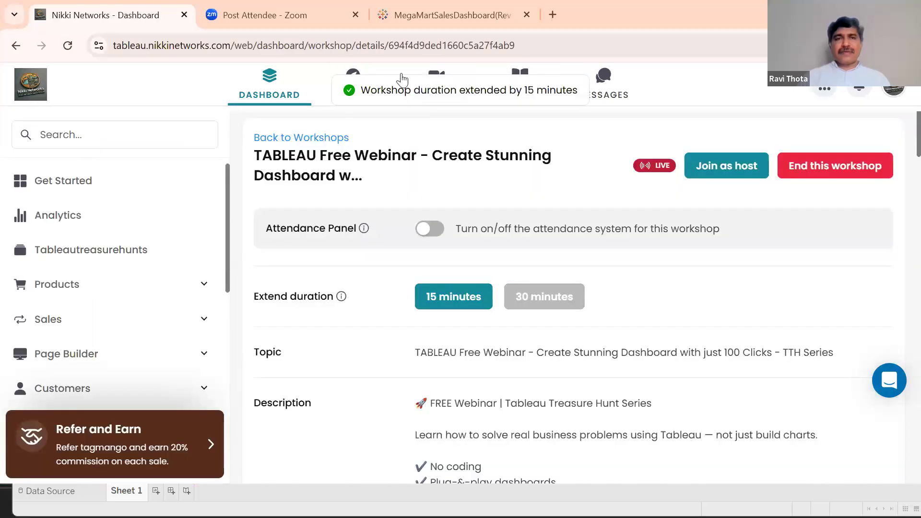
key("alt+Tab")
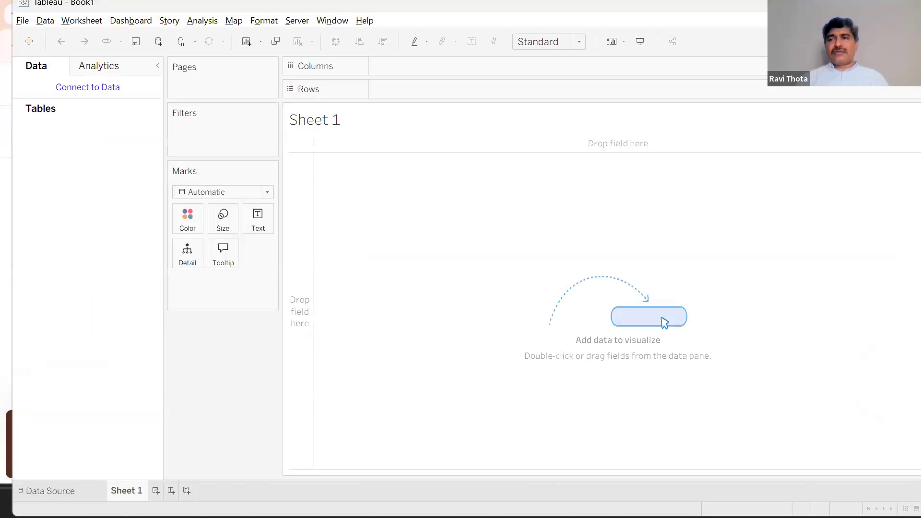
Connect Book1 to D:\TTH - Data\TTH-Intro-Session-100Clicks\TTH-Mega Mart LLC Dataset.csv as a text file.
left_click_drag(787, 4, 773, 1)
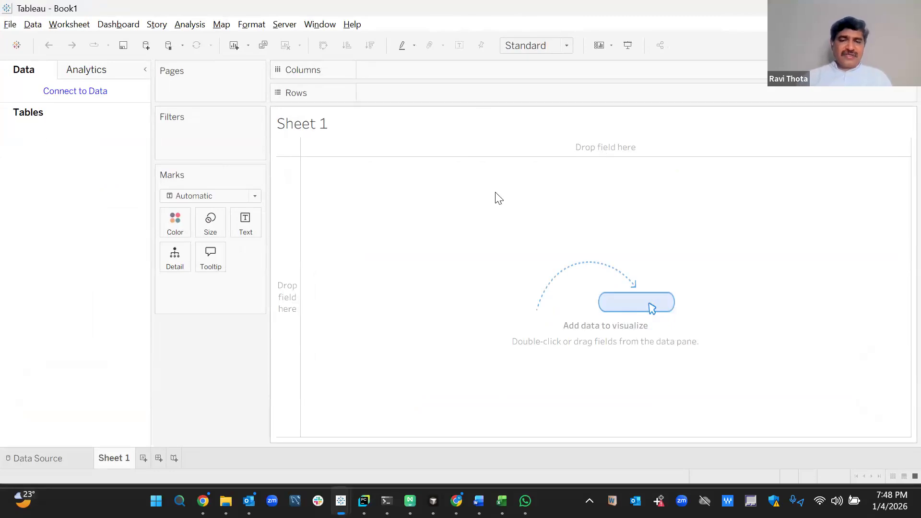
left_click(80, 93)
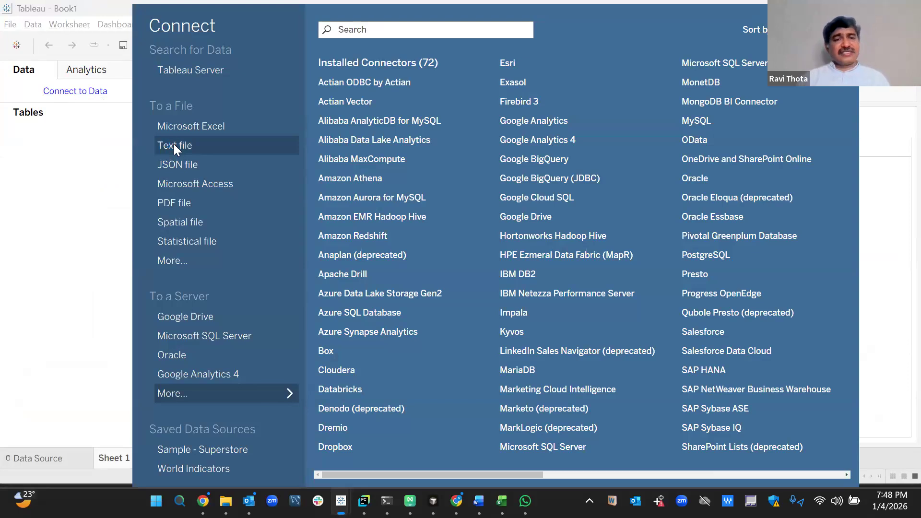
left_click(174, 144)
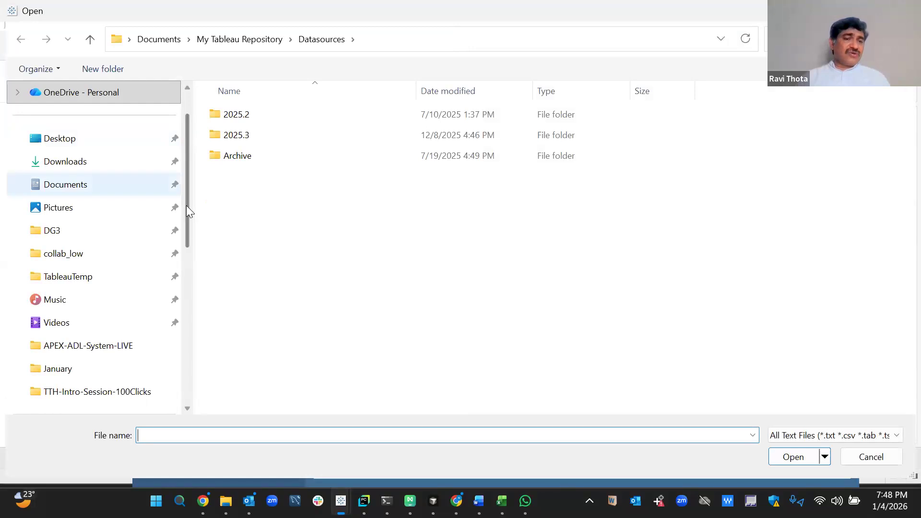
left_click_drag(188, 210, 183, 301)
left_click(142, 289)
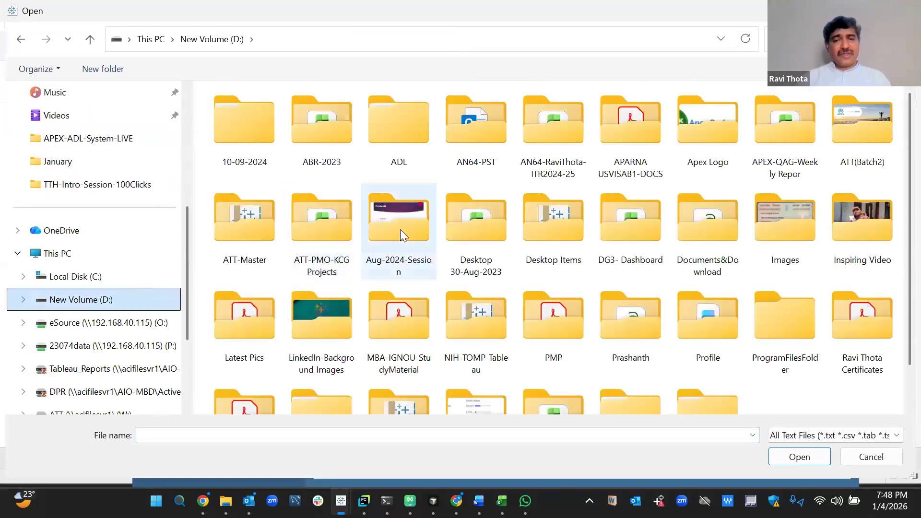
key("t")
key("Return")
key("Down")
key("Down")
key("Down")
key("Down")
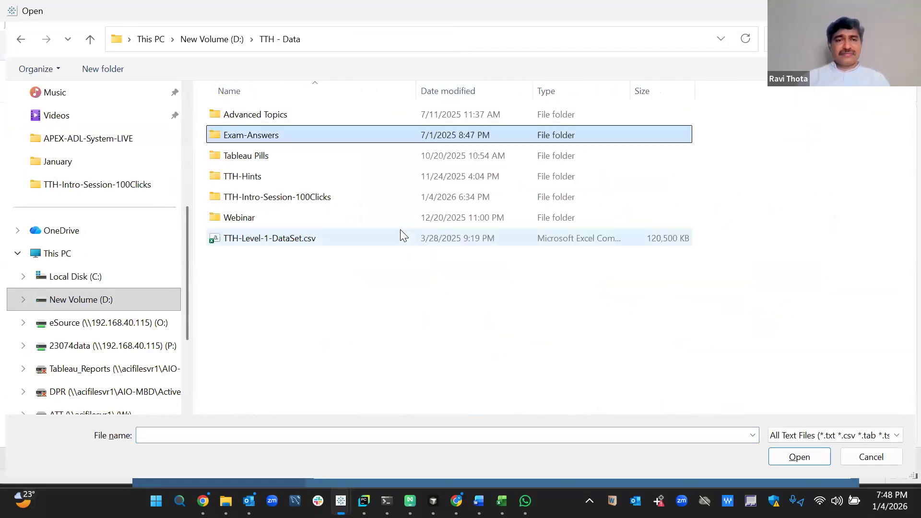
key("Return")
key("Down")
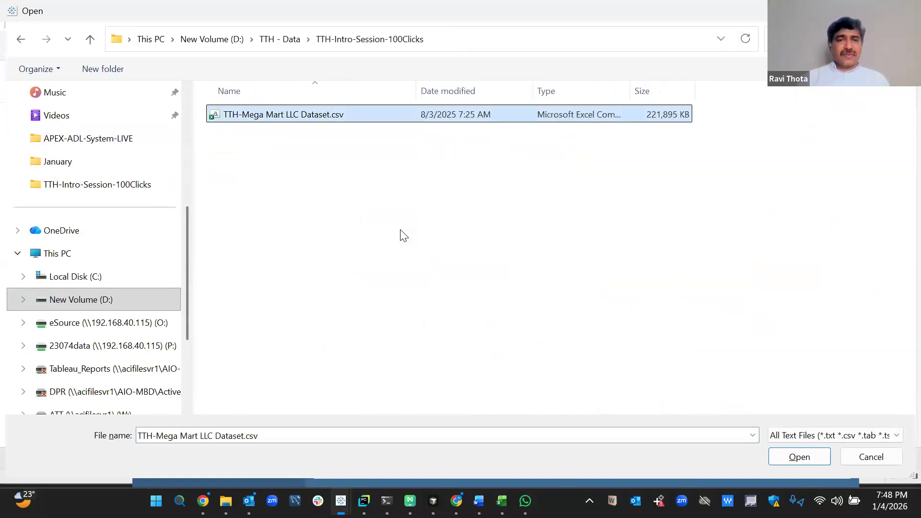
key("Return")
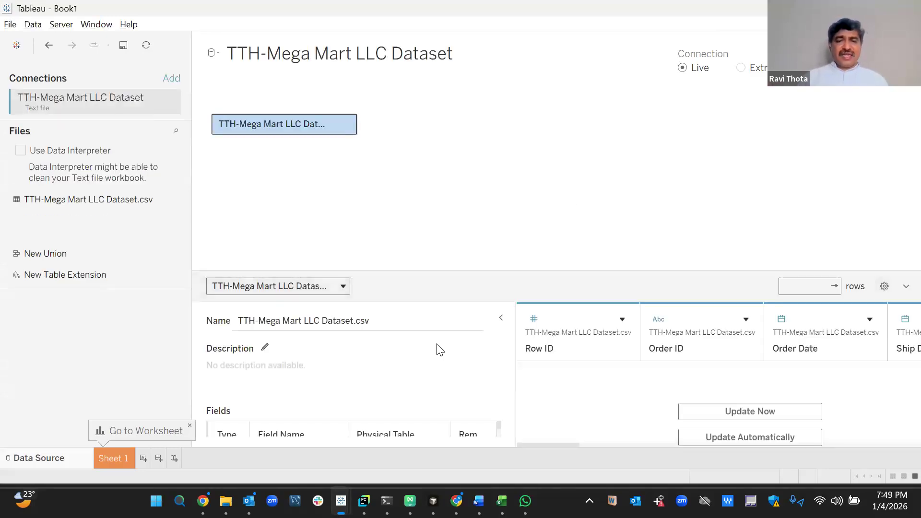
Open the empty Sheet 1 worksheet and start renaming its tab.
left_click(132, 465)
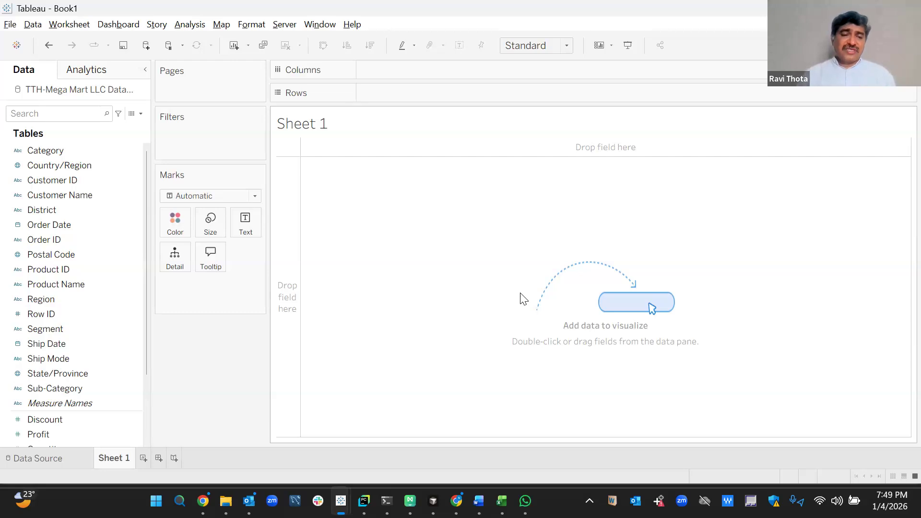
right_click(115, 458)
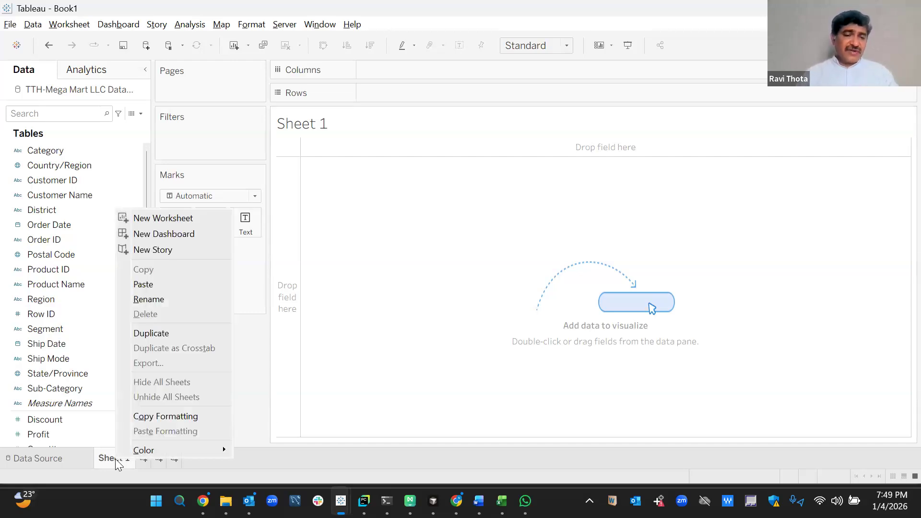
left_click(170, 299)
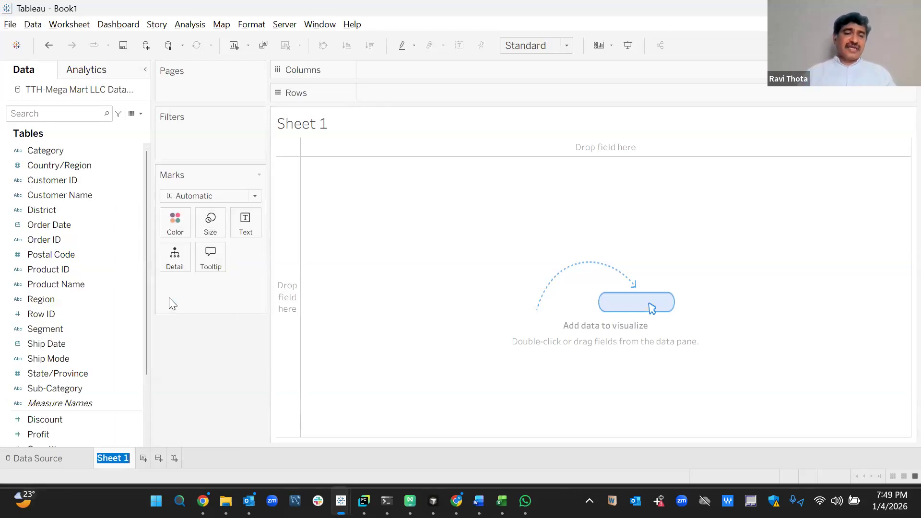
Plot SUM(Profit) against SUM(Sales) on Sheet 1 with Product Name on Detail.
left_click(241, 375)
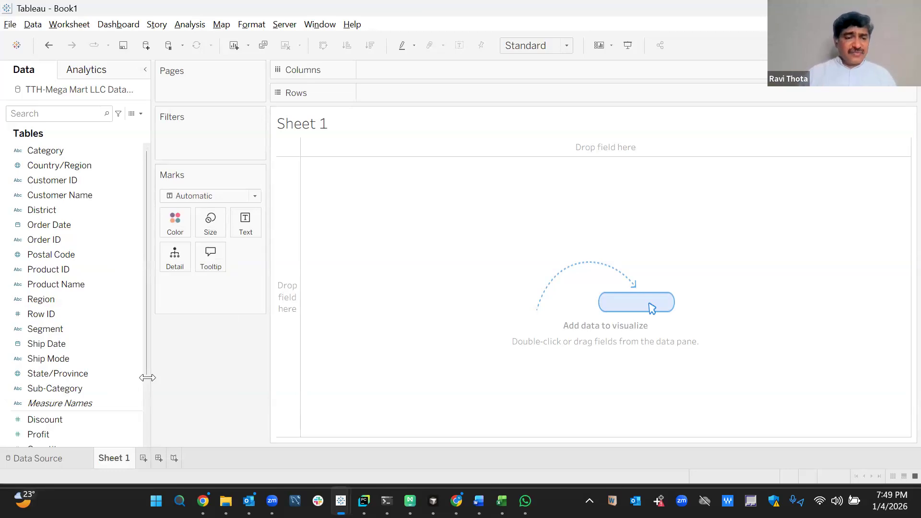
scroll(144, 403, "down", 3)
left_click(87, 405)
double_click(91, 404)
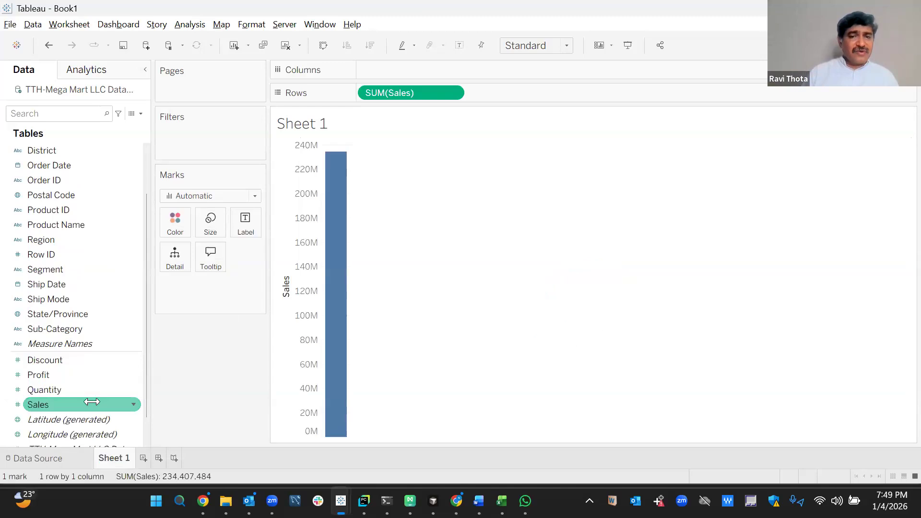
left_click(67, 375)
double_click(68, 374)
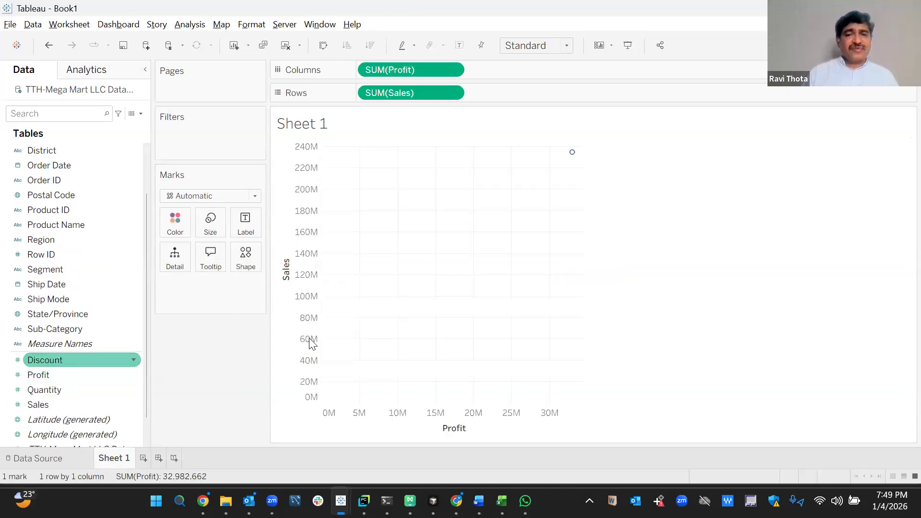
left_click_drag(56, 224, 178, 263)
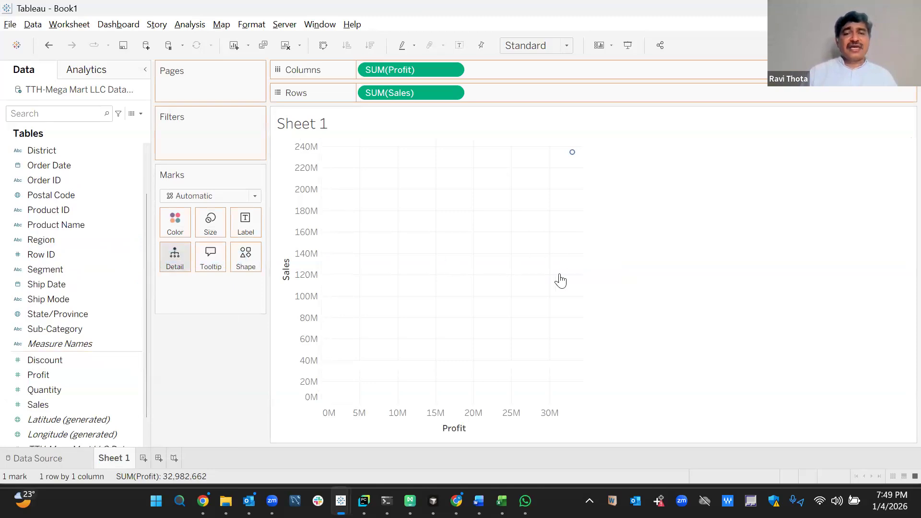
left_click_drag(561, 281, 604, 329)
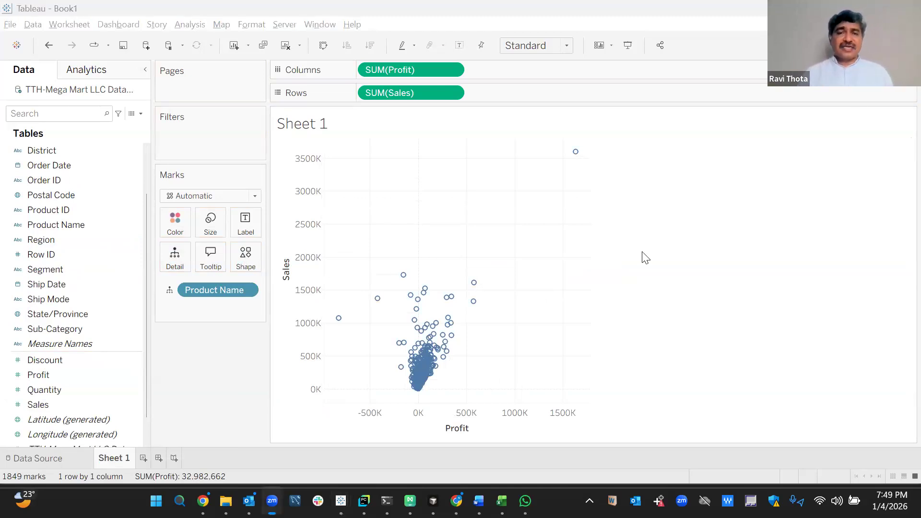
key("alt+Tab")
key("alt+Tab")
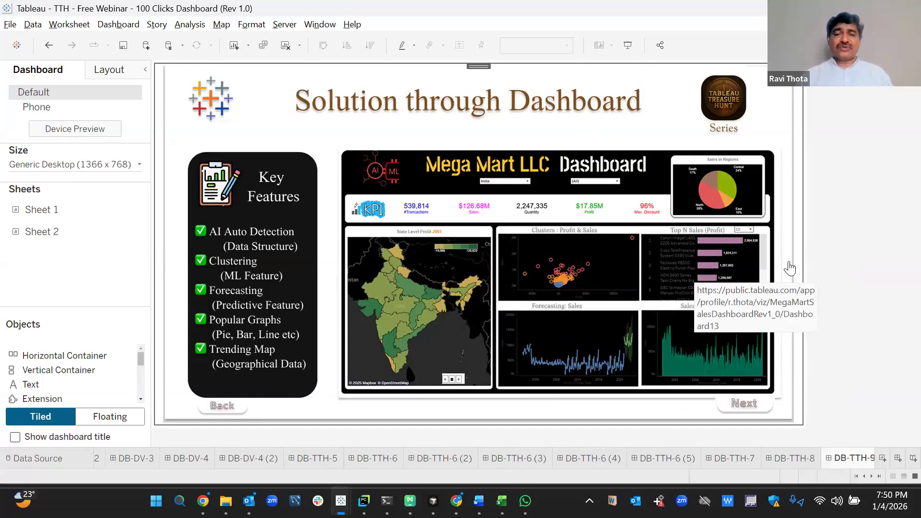
key("alt+Tab")
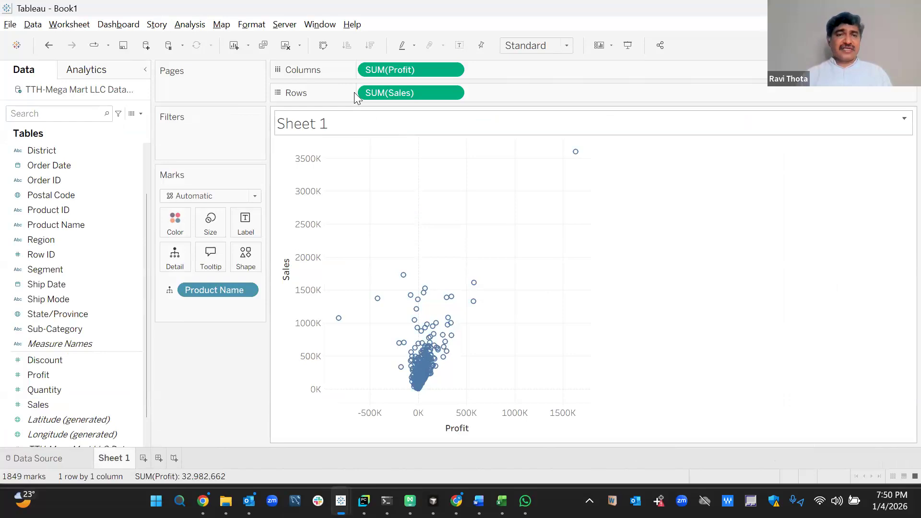
Shade the worksheet background black.
left_click(246, 24)
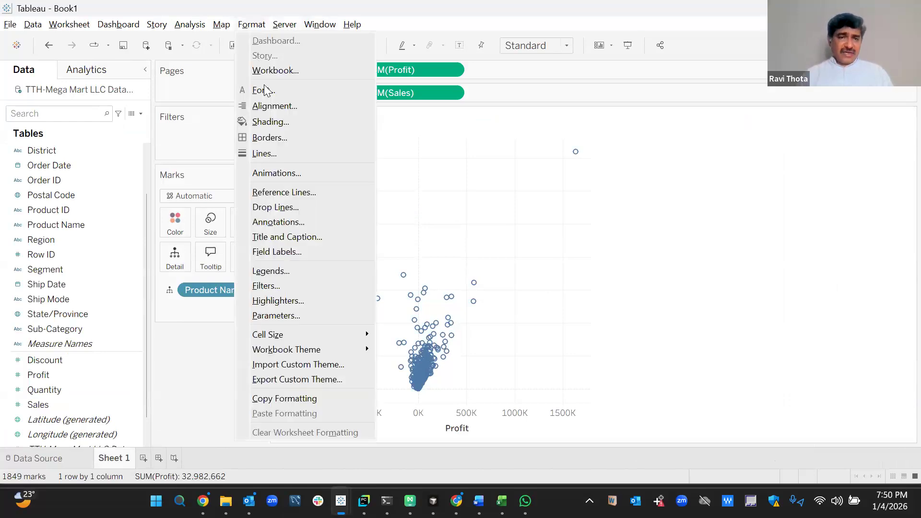
left_click(268, 122)
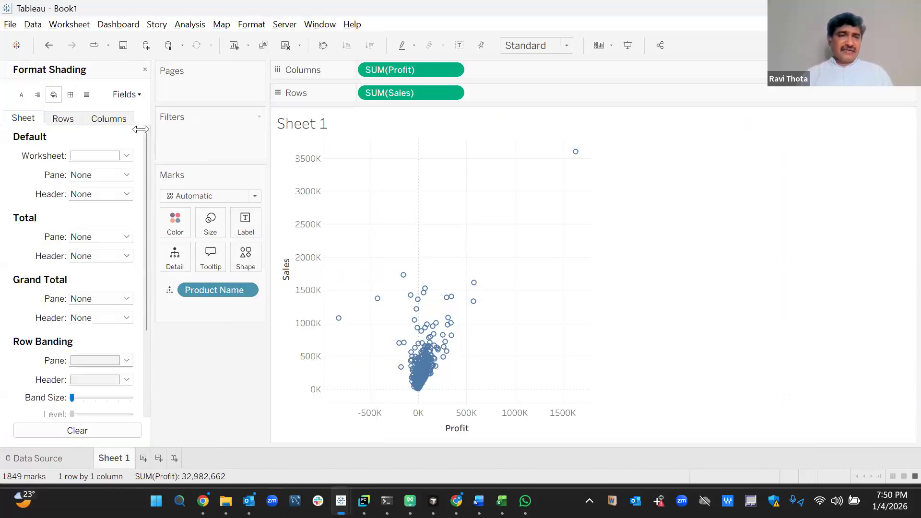
left_click(126, 159)
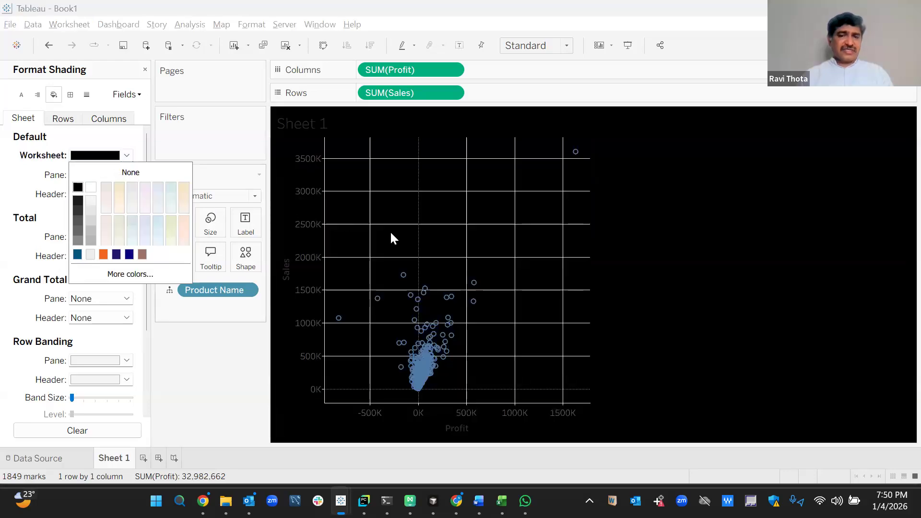
Set the scatter's grid lines and zero lines to None and close the Format pane.
left_click(88, 95)
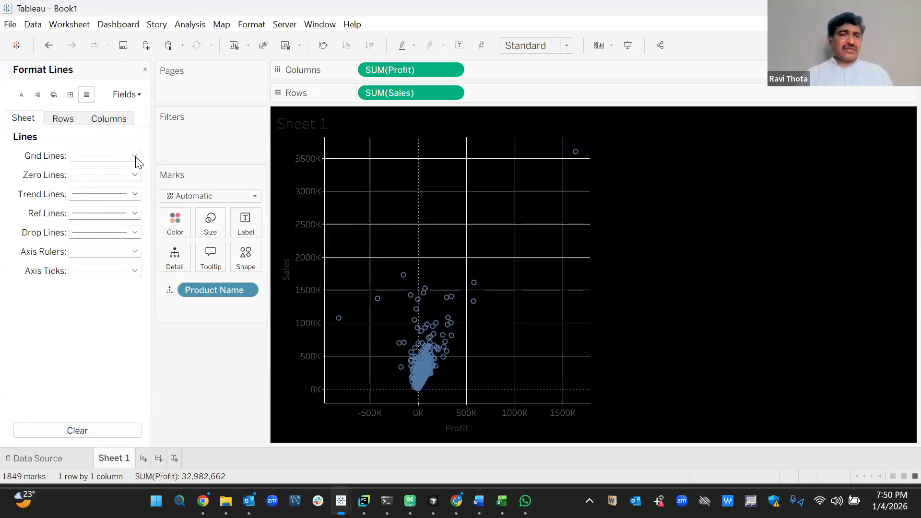
left_click(134, 155)
left_click(99, 170)
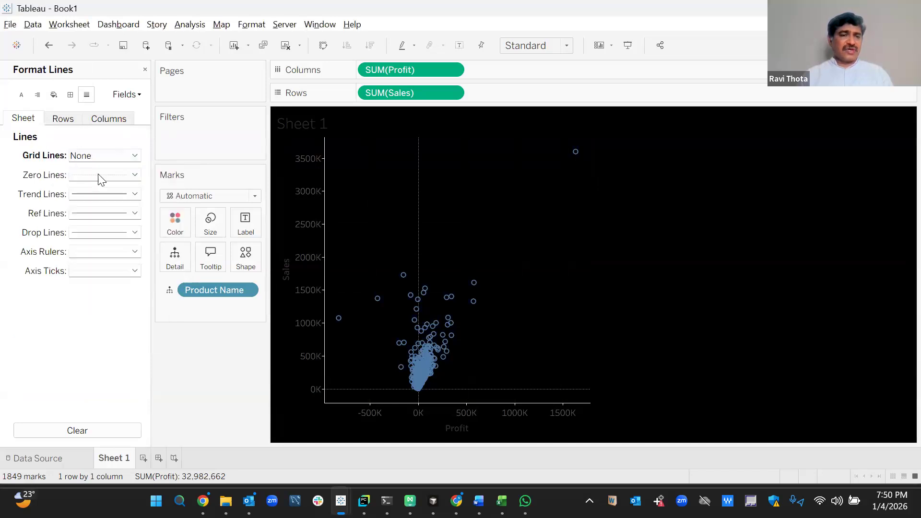
left_click(103, 175)
left_click(100, 190)
left_click(8, 191)
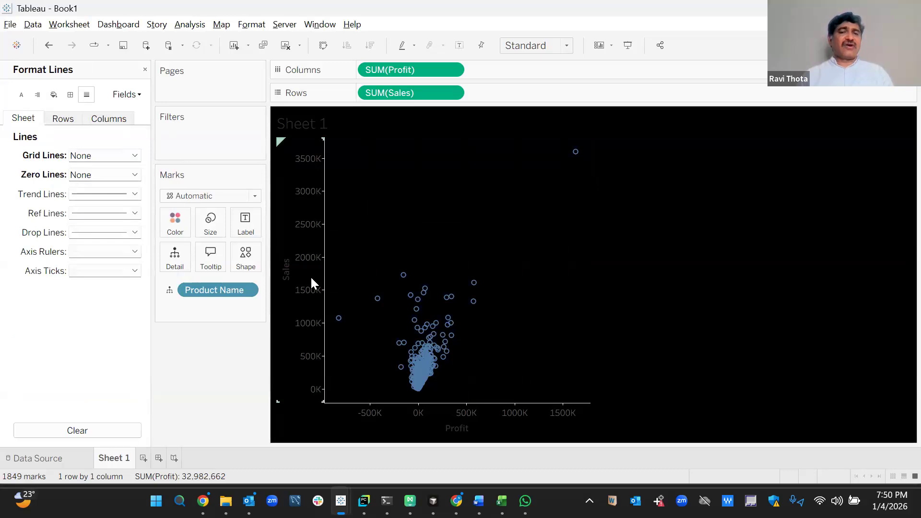
left_click(145, 72)
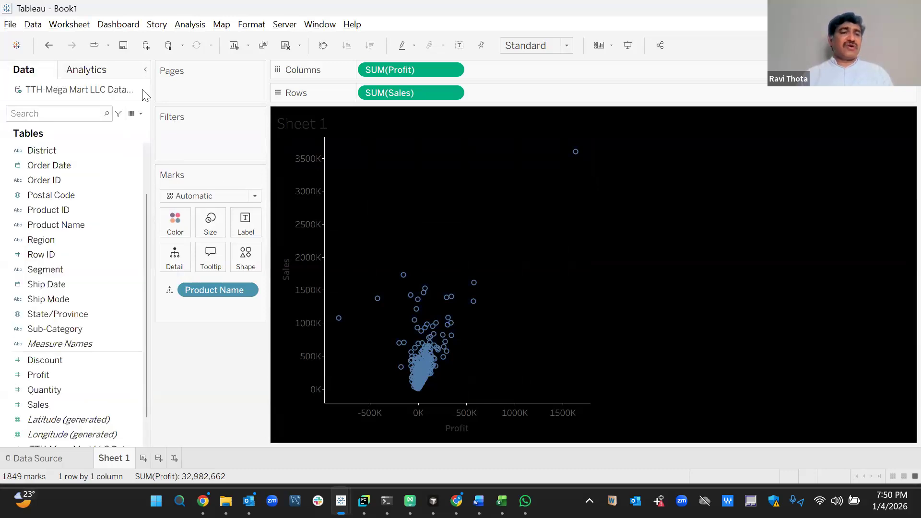
left_click(101, 72)
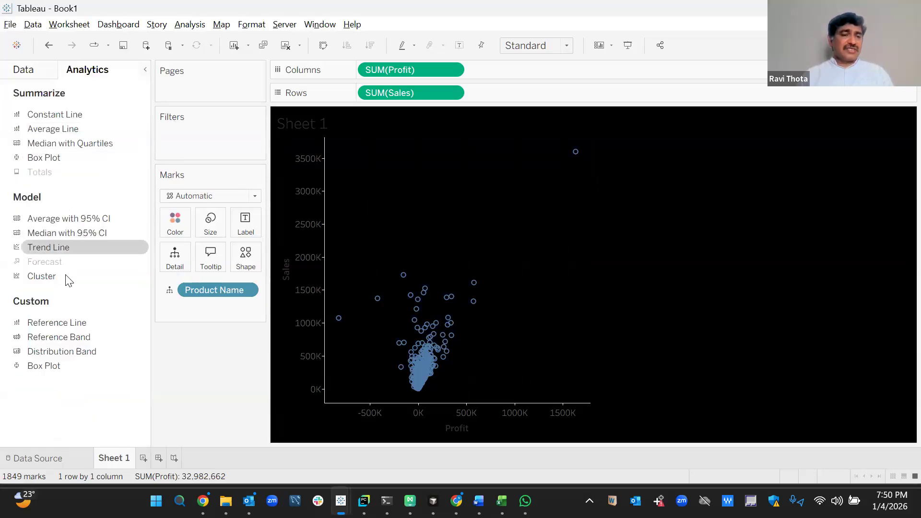
Add clustering to the Profit-versus-Sales scatter with 4 clusters.
left_click_drag(55, 285, 373, 156)
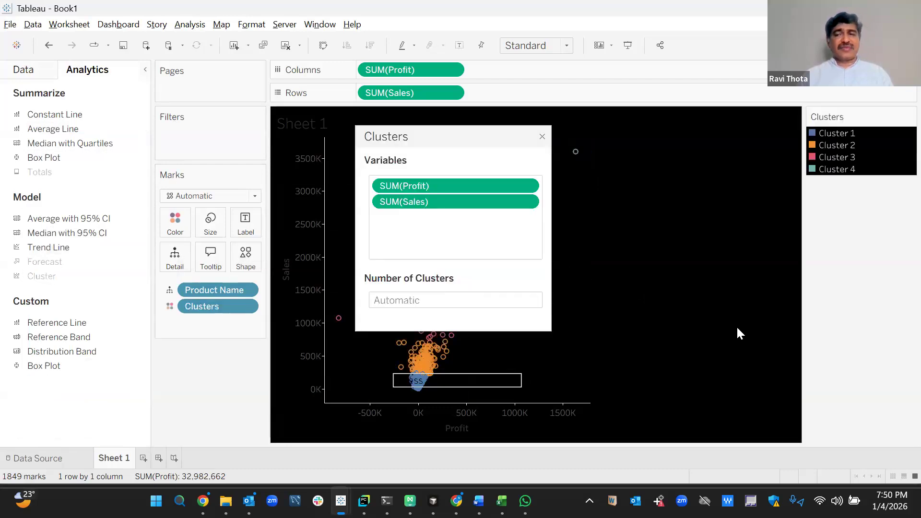
left_click(406, 304)
type("4")
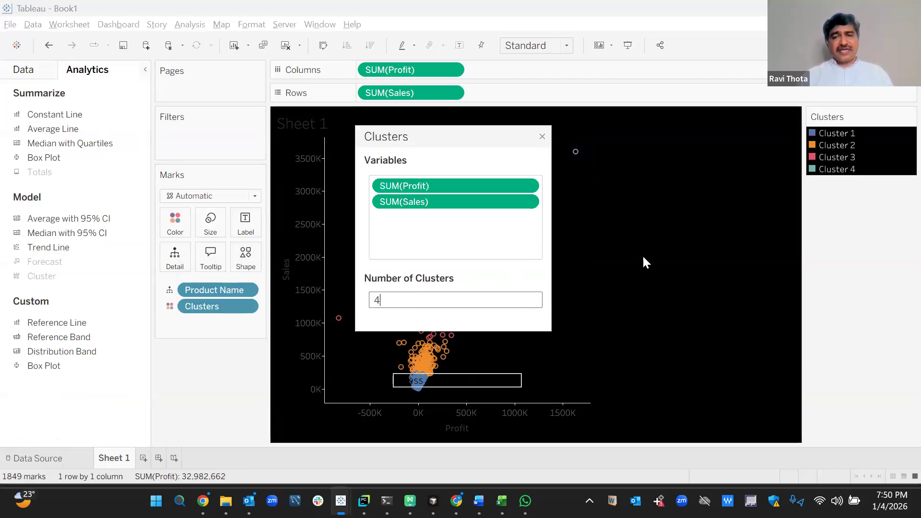
left_click(542, 137)
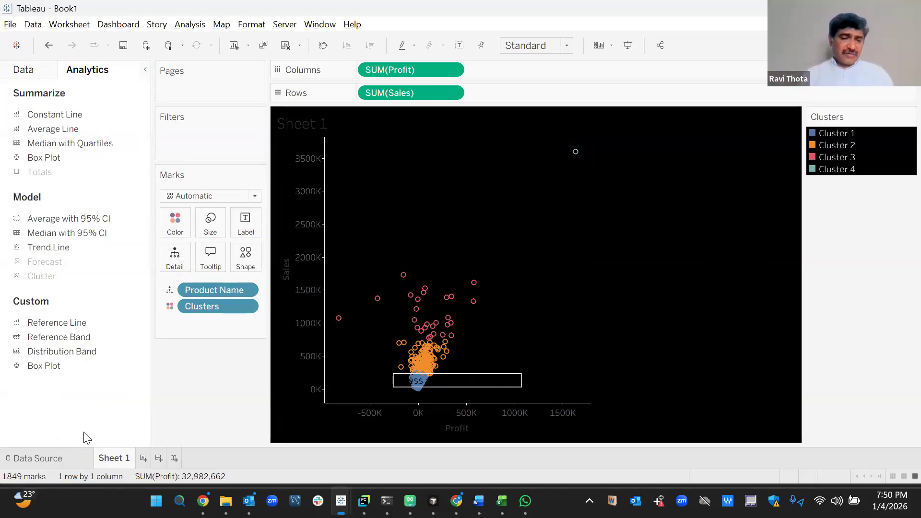
Rename Sheet 1 to 'Clustering'.
right_click(117, 460)
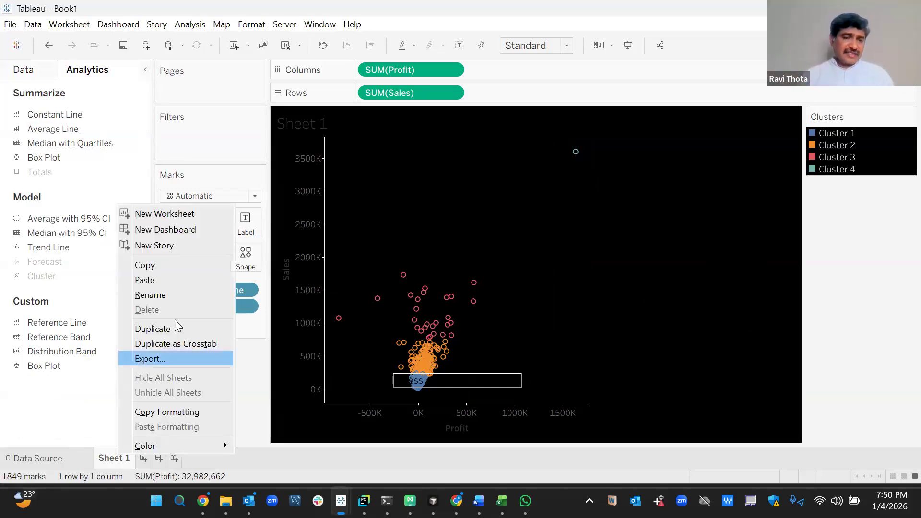
left_click(164, 295)
type("Clustering")
key("Return")
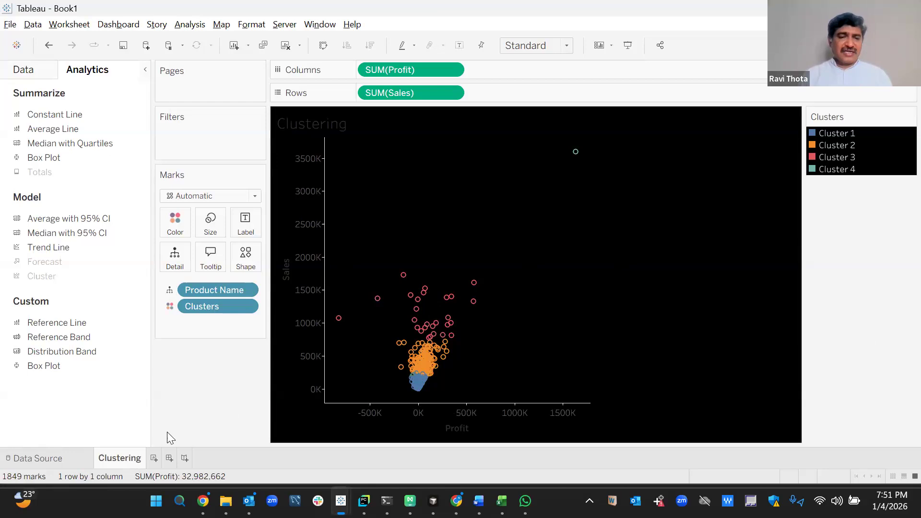
On new Sheet 2, plot SUM(Sales) as a line over continuous exact Order Date.
left_click(154, 459)
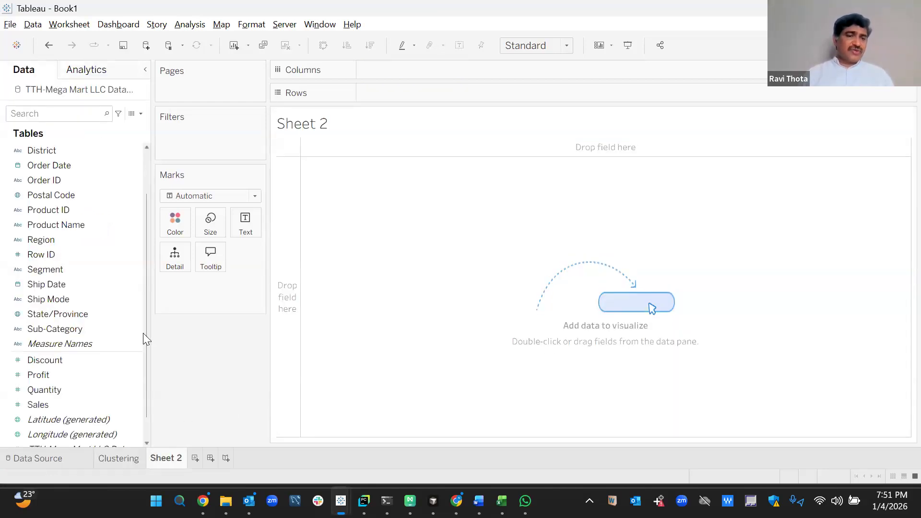
scroll(142, 303, "up", 2)
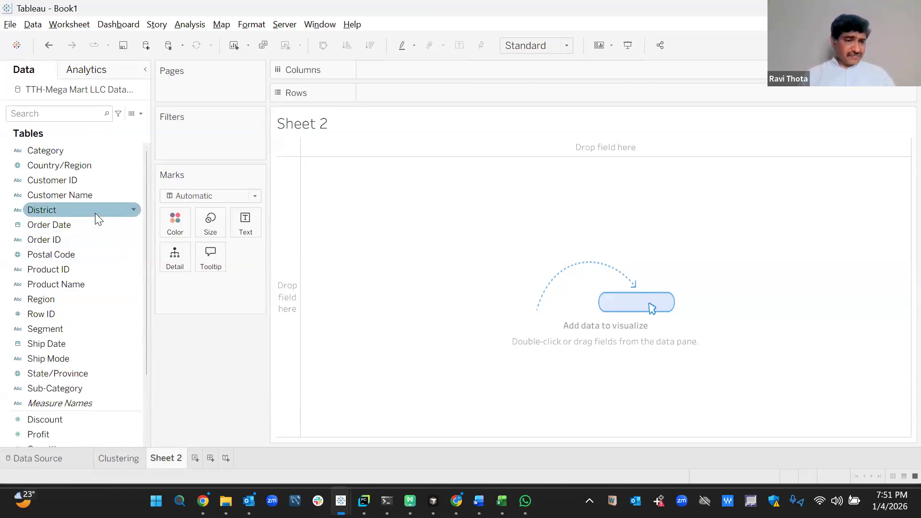
left_click_drag(84, 222, 439, 70)
left_click(453, 70)
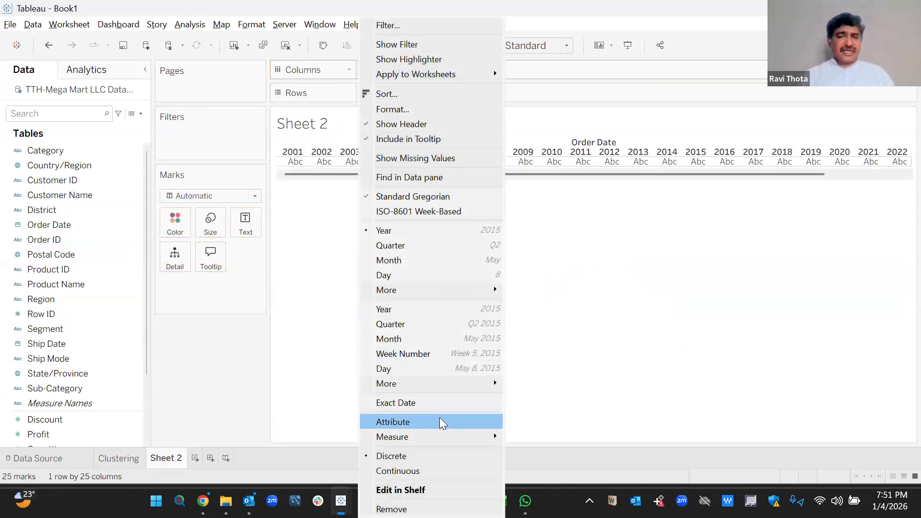
left_click(427, 404)
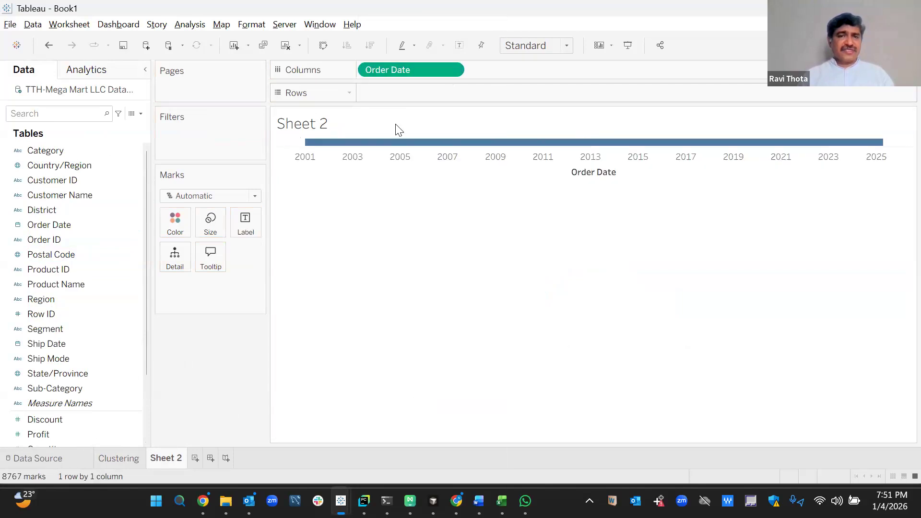
scroll(148, 393, "down", 2)
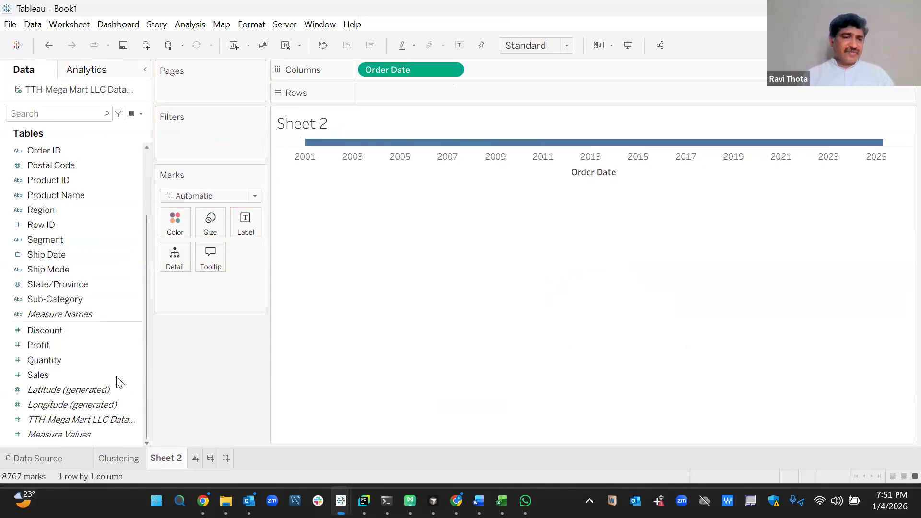
double_click(72, 375)
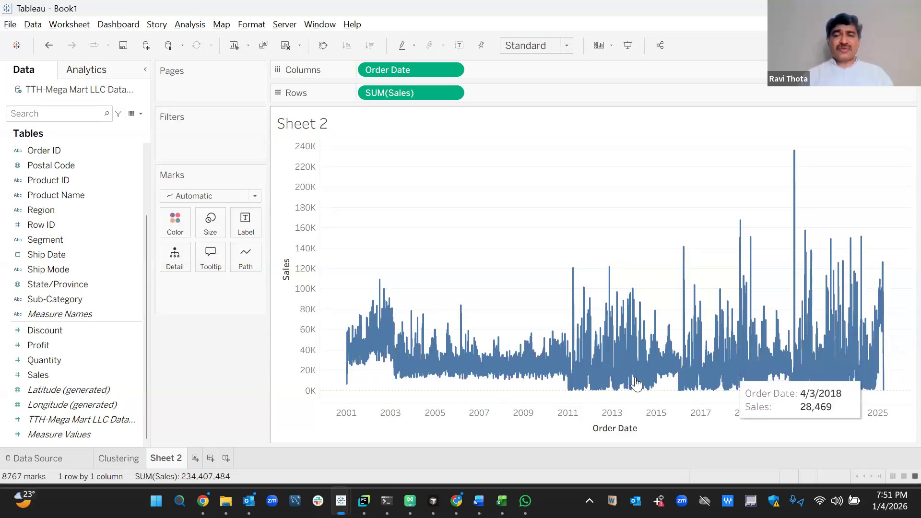
Give the worksheet a black background and set grid lines and zero lines to None.
left_click(251, 28)
left_click(263, 123)
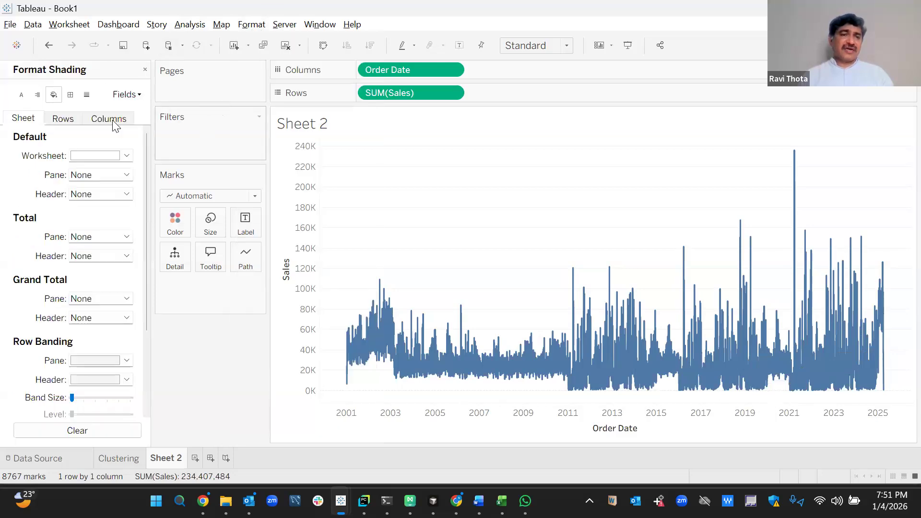
left_click(126, 156)
left_click(77, 188)
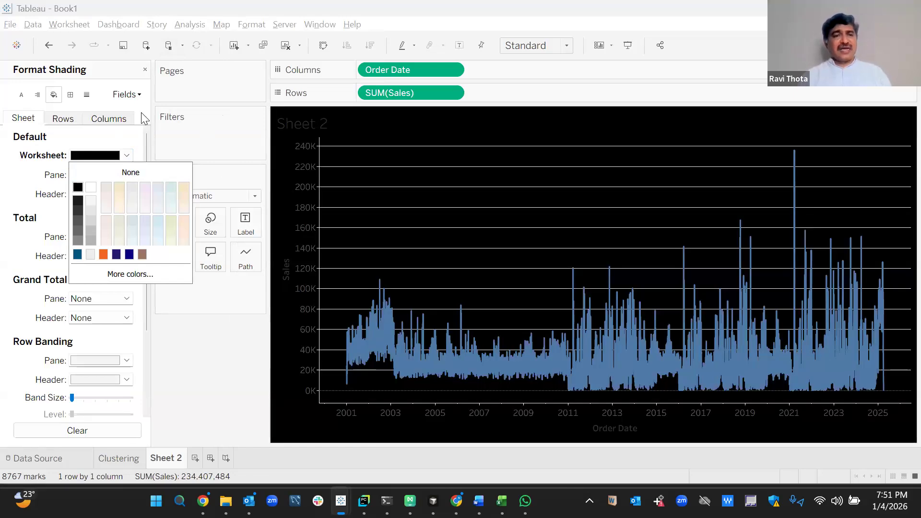
left_click(87, 95)
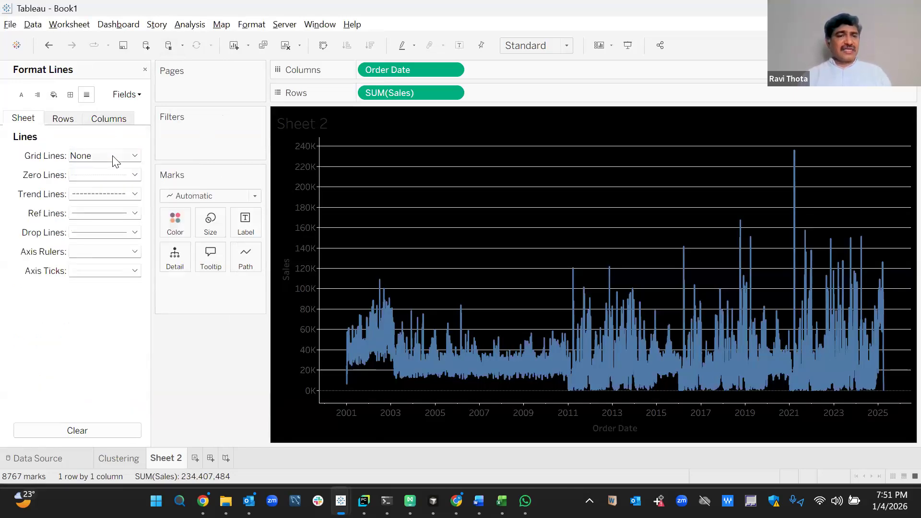
left_click(115, 161)
left_click(78, 173)
left_click(78, 174)
left_click(82, 175)
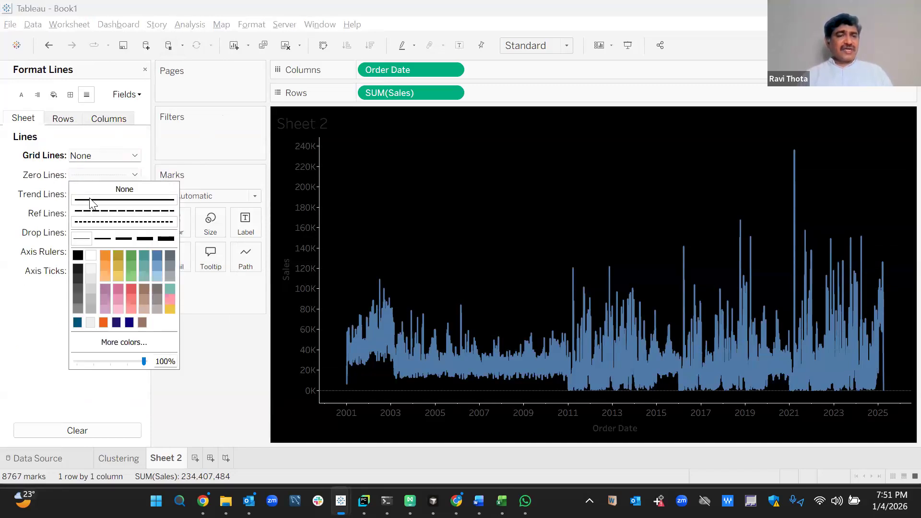
left_click(84, 189)
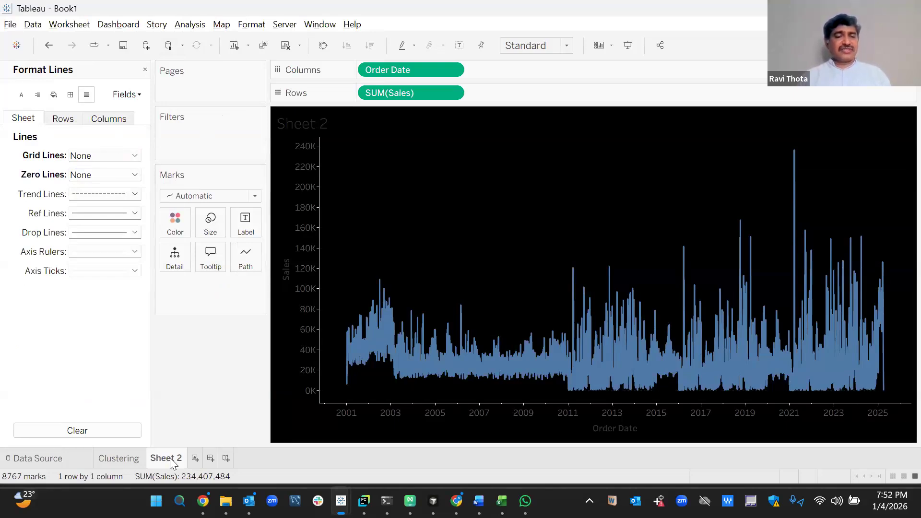
Rename Sheet 2 to 'Sales Trend' and add a new blank worksheet.
right_click(171, 458)
left_click(216, 299)
type("Sal")
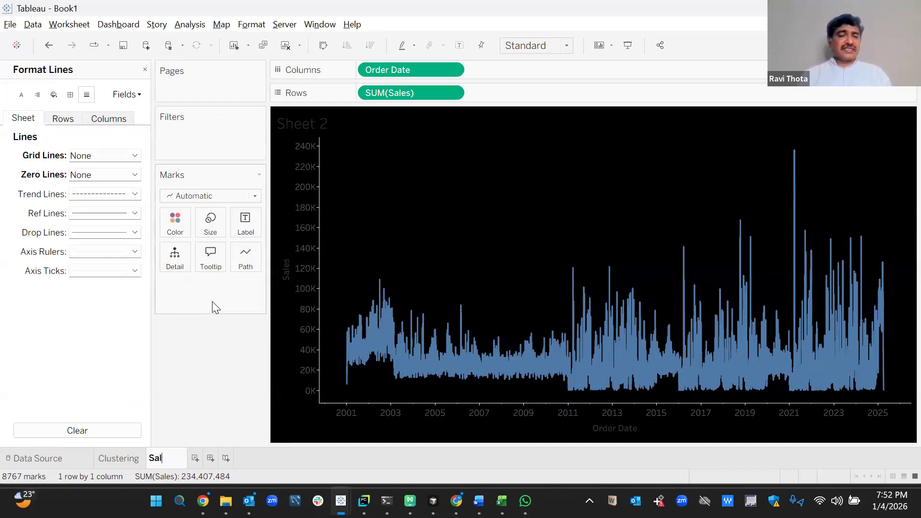
type("es Tren")
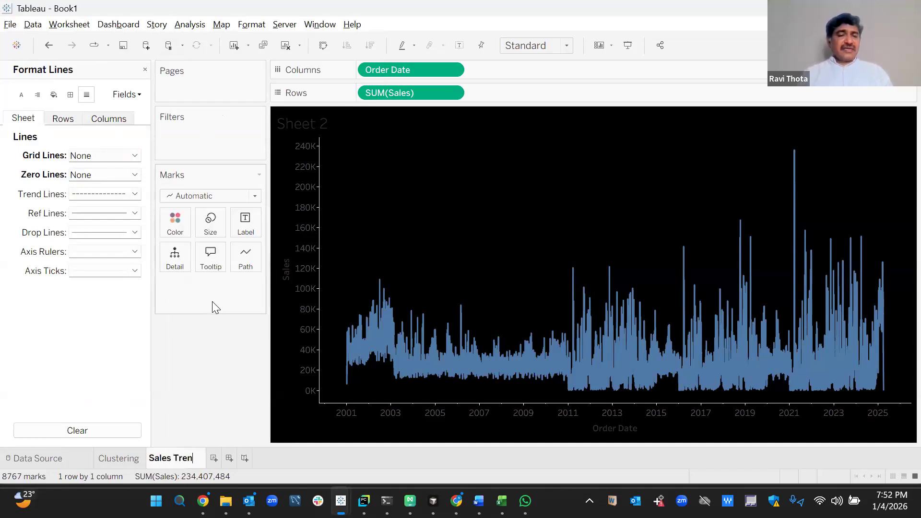
type("d")
key("Return")
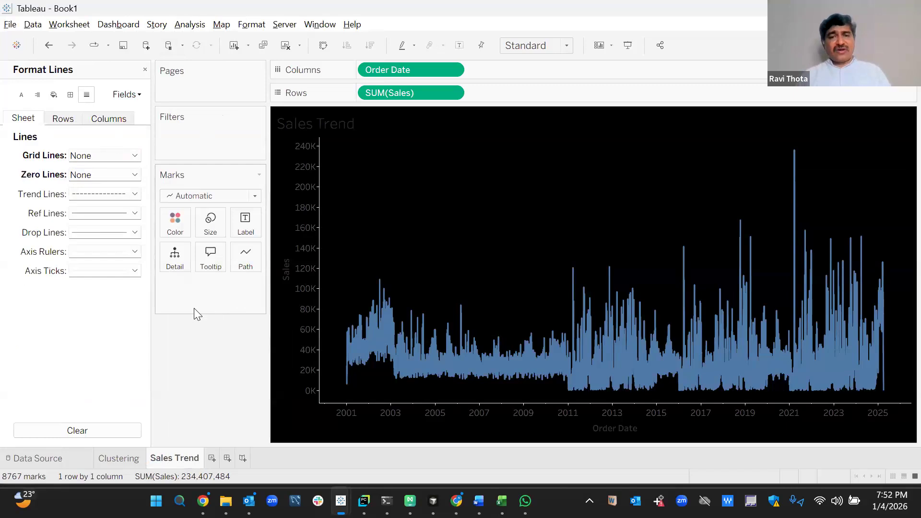
left_click(212, 458)
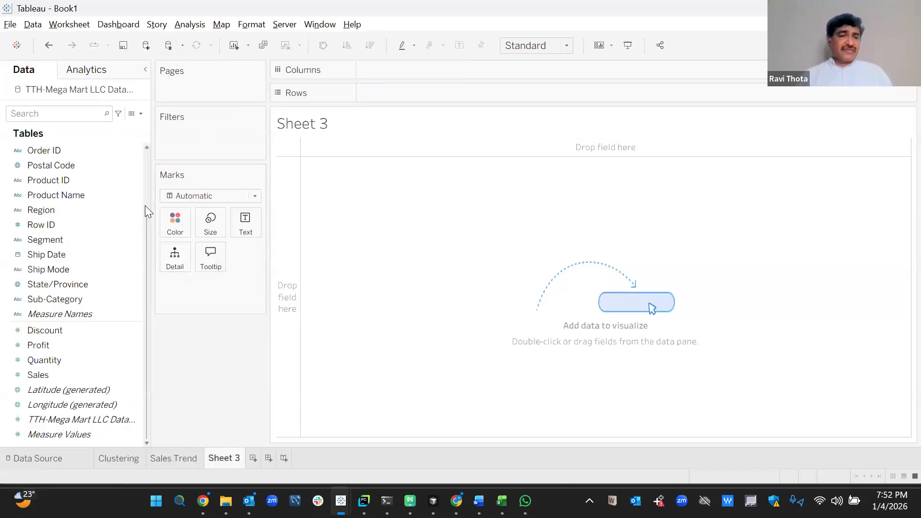
Make a SUM(Sales) by Region pie chart at Entire View, with region names as slice labels.
scroll(145, 206, "up", 3)
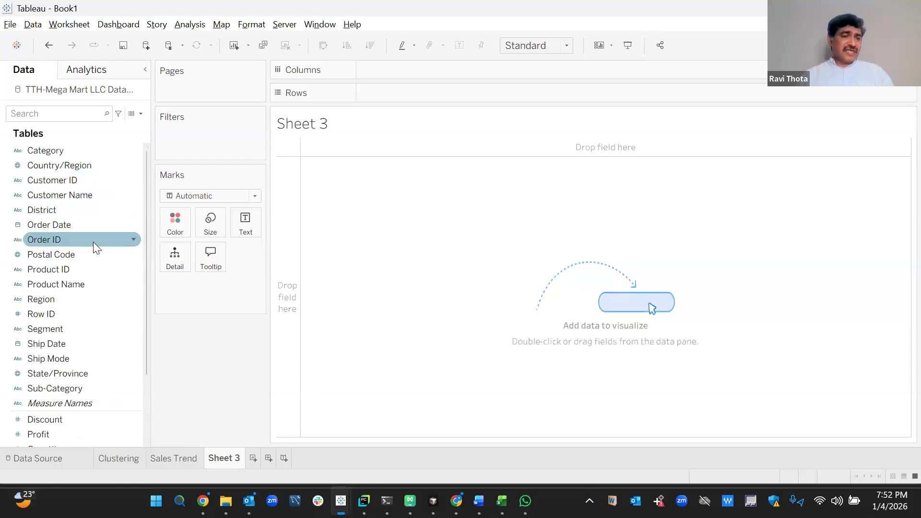
double_click(83, 299)
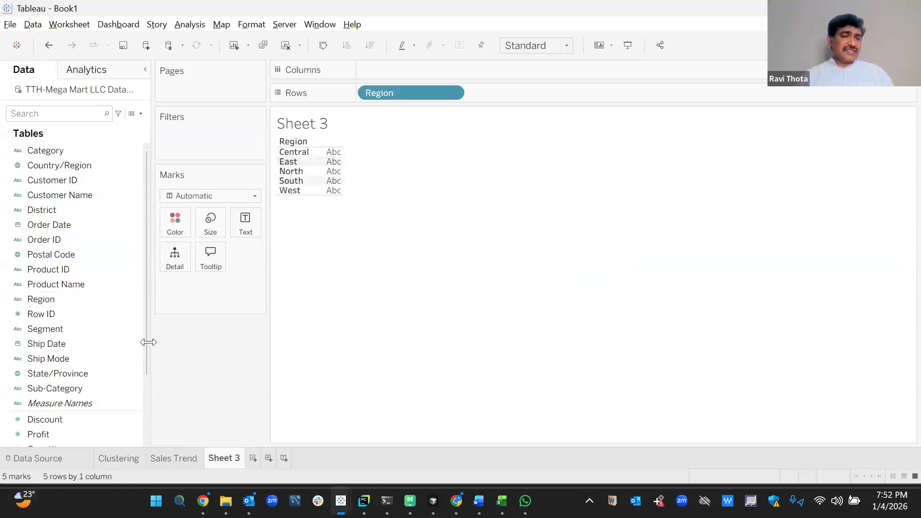
left_click_drag(143, 360, 148, 434)
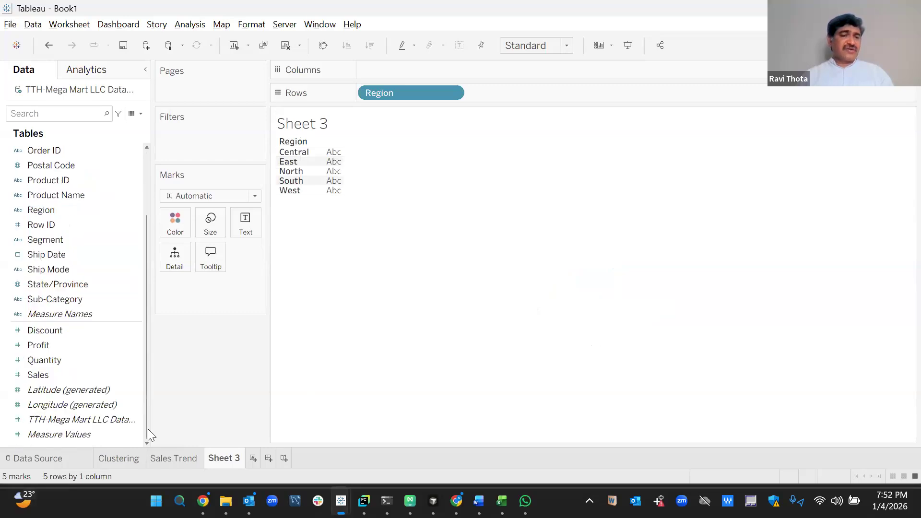
left_click(76, 373)
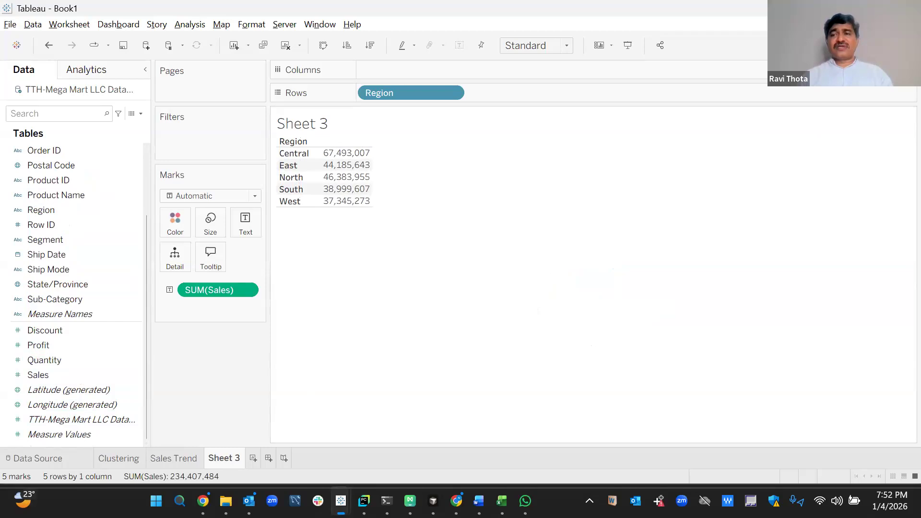
left_click(891, 45)
left_click(871, 134)
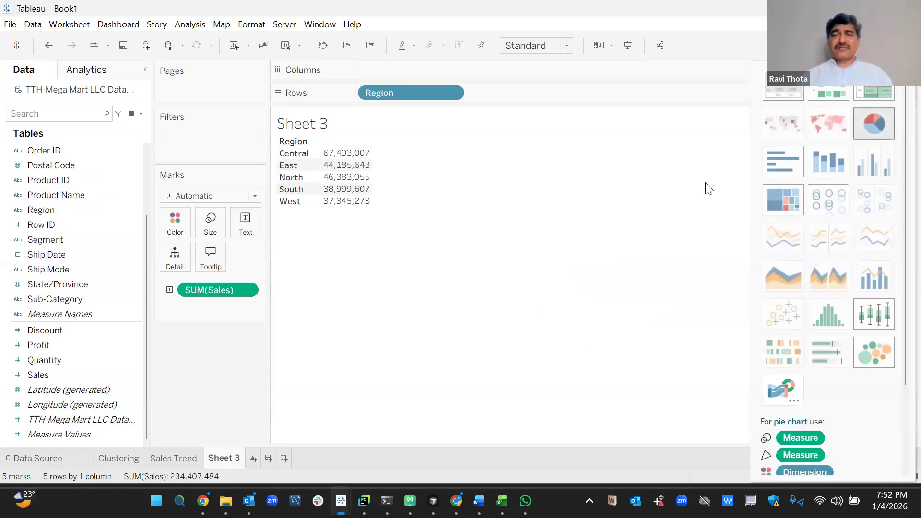
left_click(566, 45)
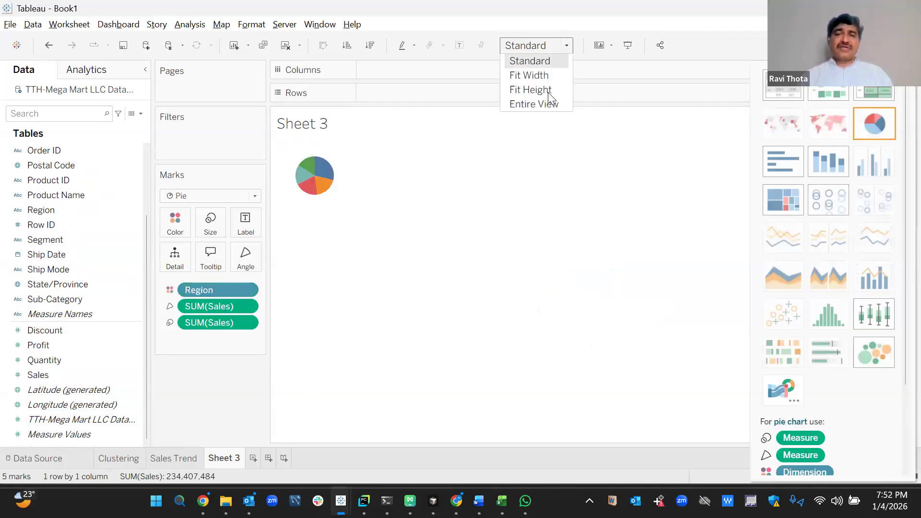
left_click(541, 103)
left_click_drag(214, 290, 245, 225)
Add sales values to the pie slice labels and make the worksheet background black.
left_click_drag(207, 305, 240, 229)
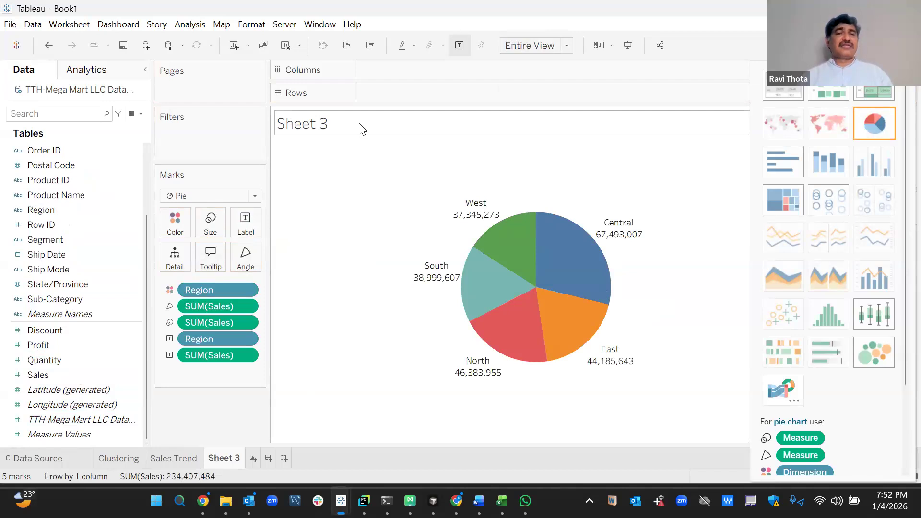
left_click(252, 25)
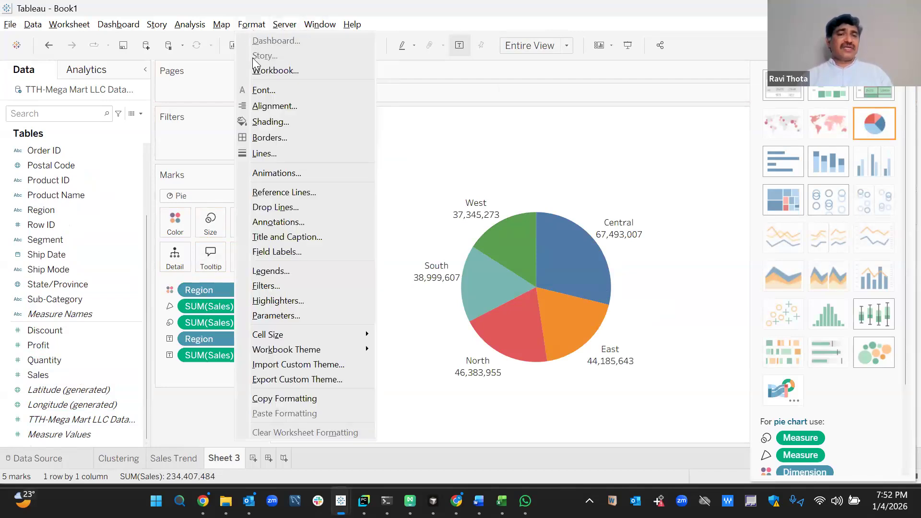
left_click(268, 121)
left_click(126, 155)
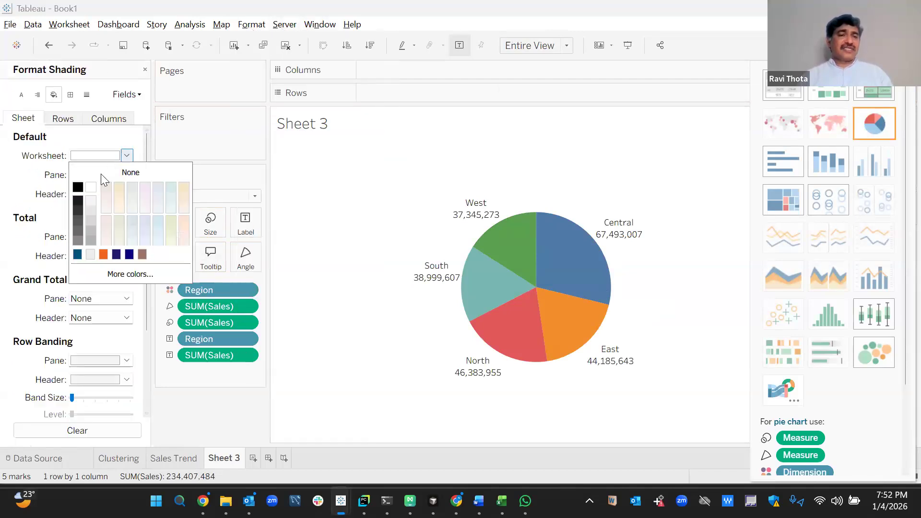
left_click(78, 187)
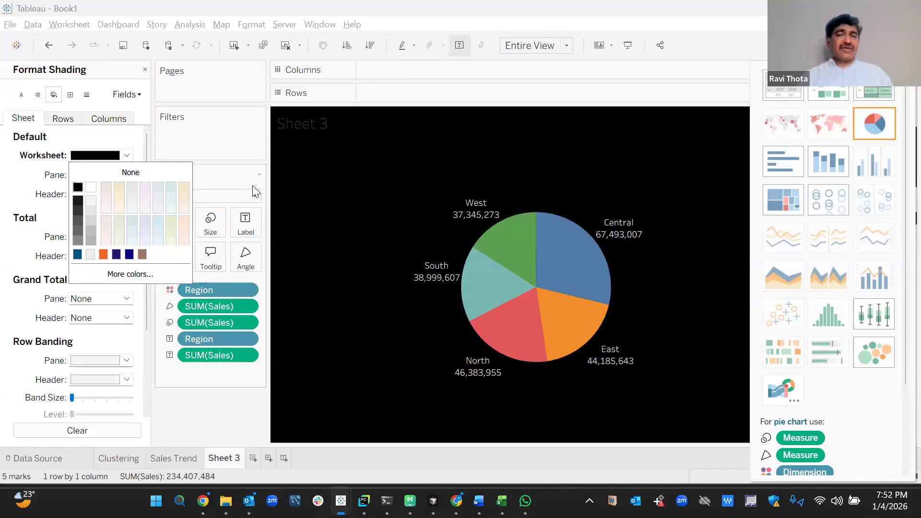
Rename Sheet 3 to 'Region Data'.
right_click(217, 460)
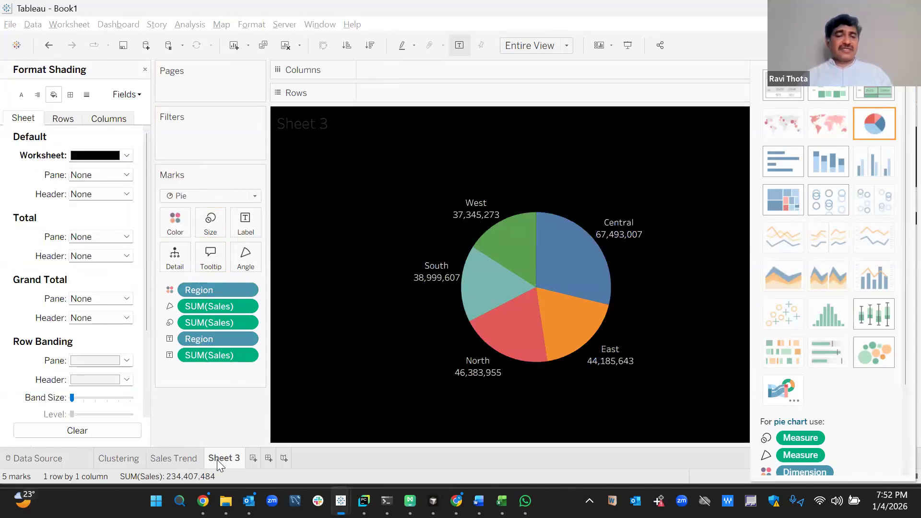
left_click(281, 299)
type("Region Data")
key("Return")
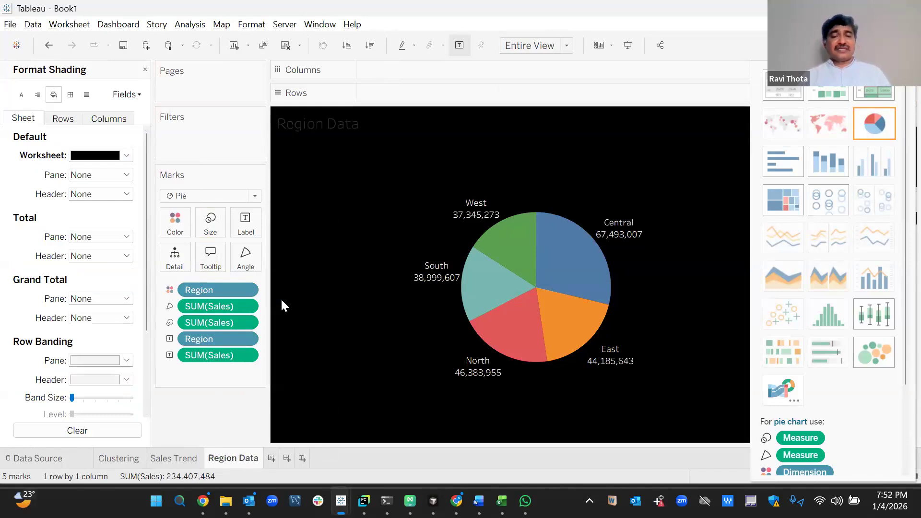
On new Sheet 4, show all measure totals coloured and labelled by Measure Names, headers hidden.
left_click(271, 458)
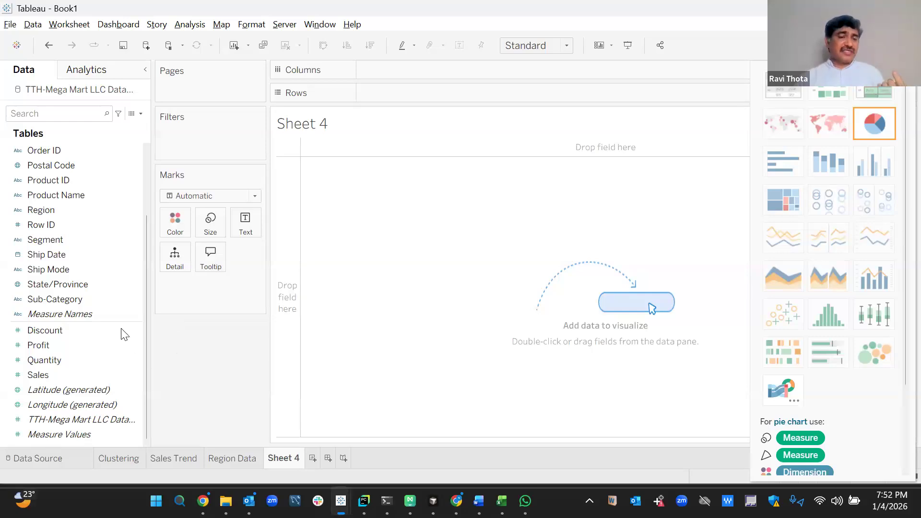
double_click(101, 313)
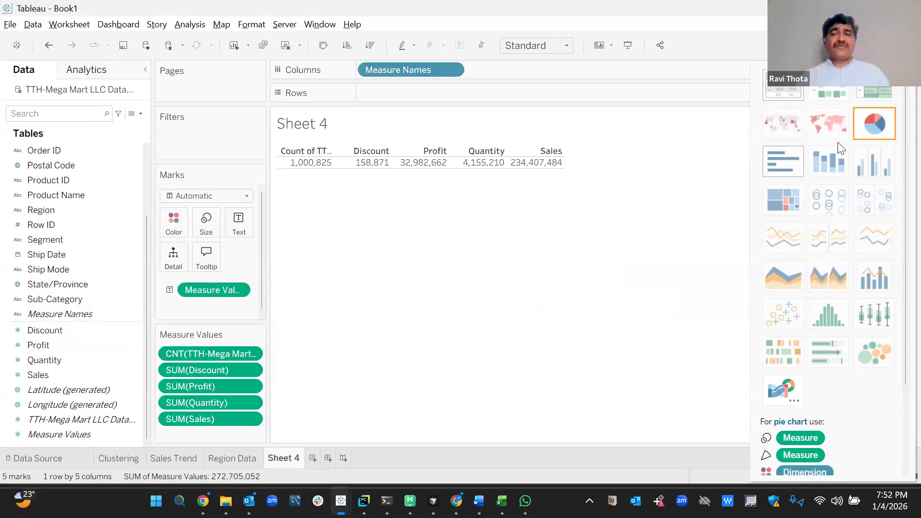
left_click(888, 46)
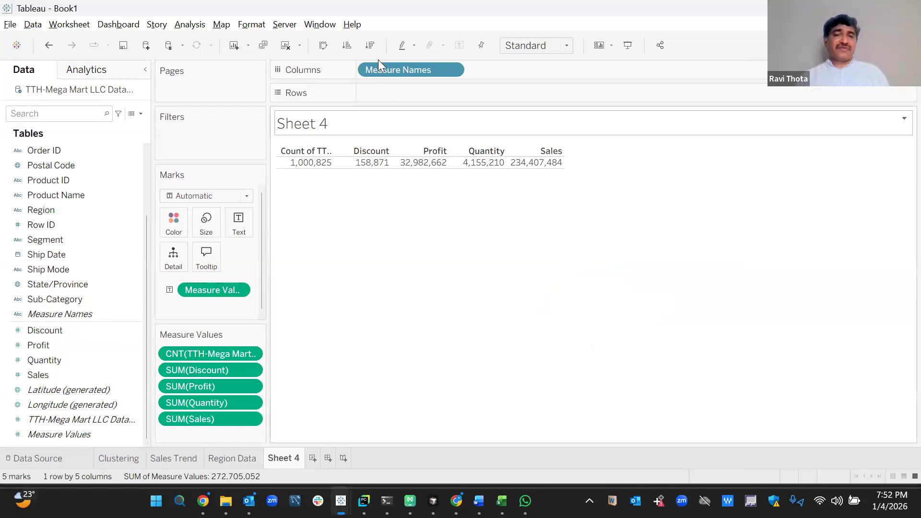
left_click_drag(381, 69, 167, 223)
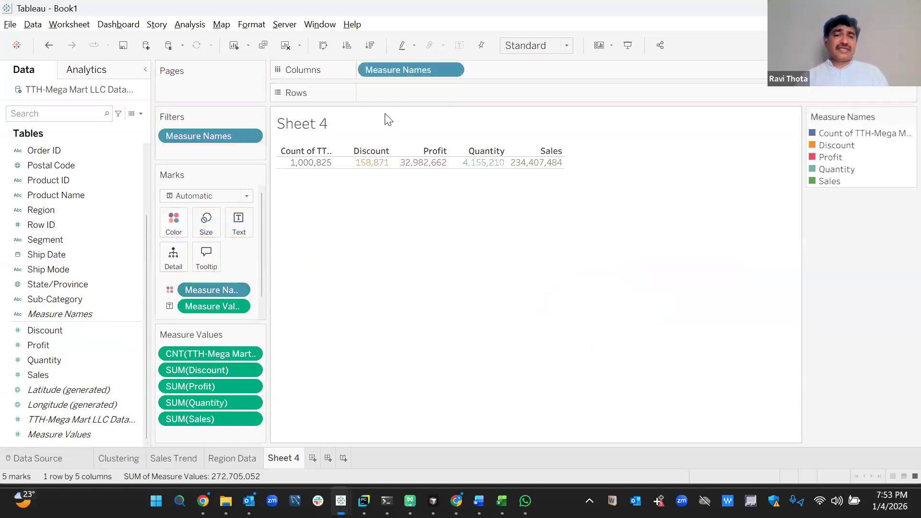
left_click_drag(406, 68, 252, 220)
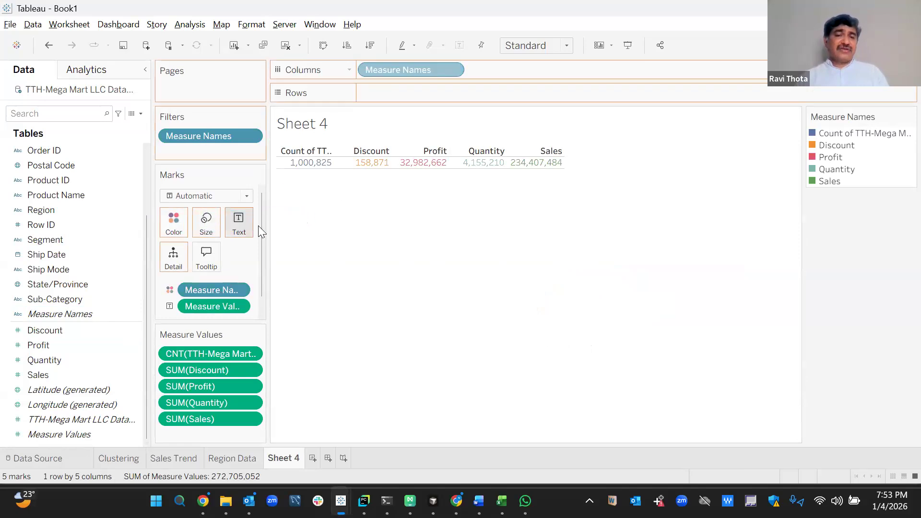
right_click(315, 155)
left_click(371, 239)
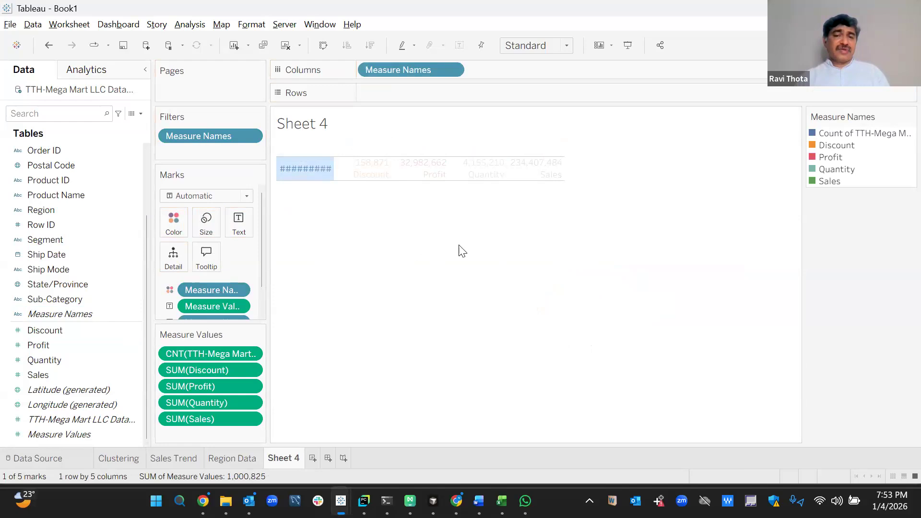
left_click(465, 247)
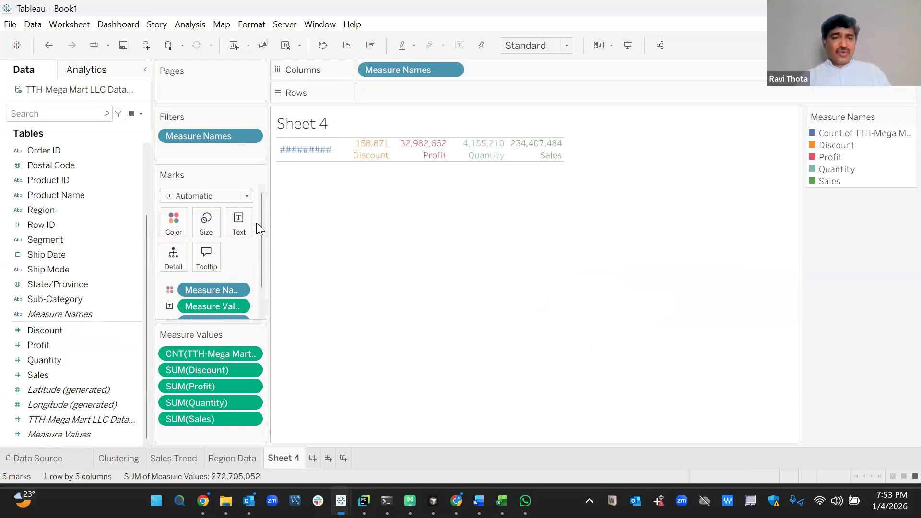
Enlarge the measure-name label font, centre the labels, and fit the view to Entire View.
left_click(240, 220)
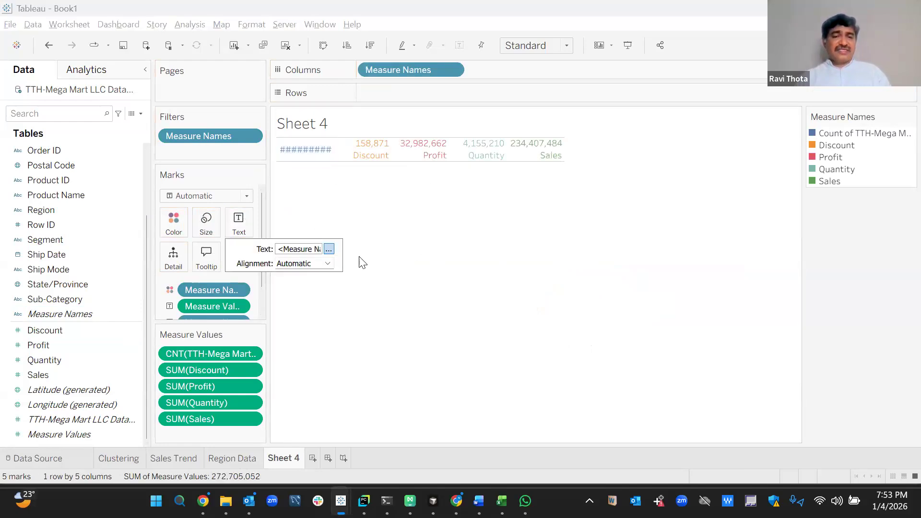
double_click(335, 300)
double_click(285, 288)
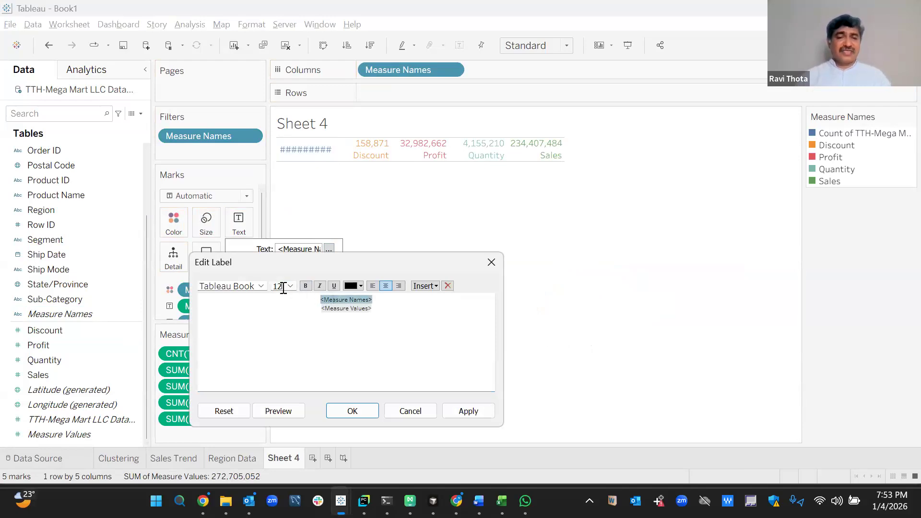
key("Return")
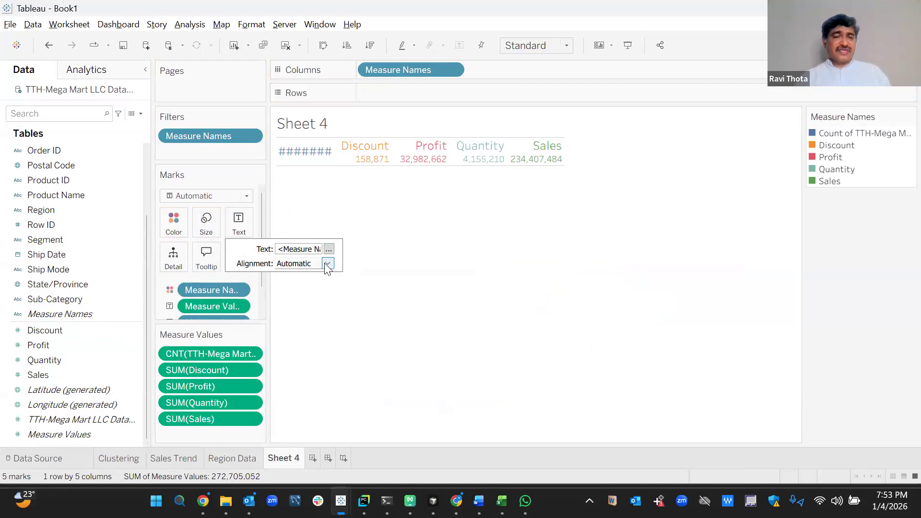
left_click(328, 263)
left_click(310, 312)
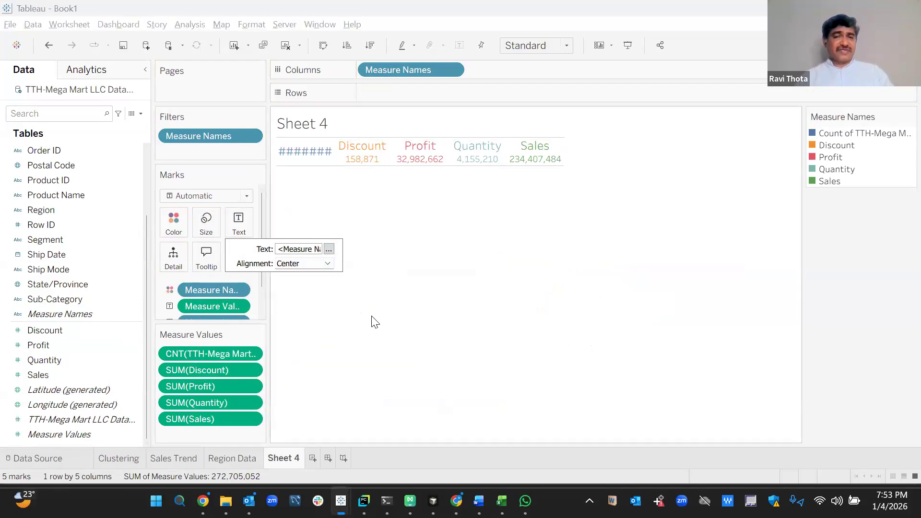
left_click(375, 267)
left_click(568, 44)
left_click(555, 104)
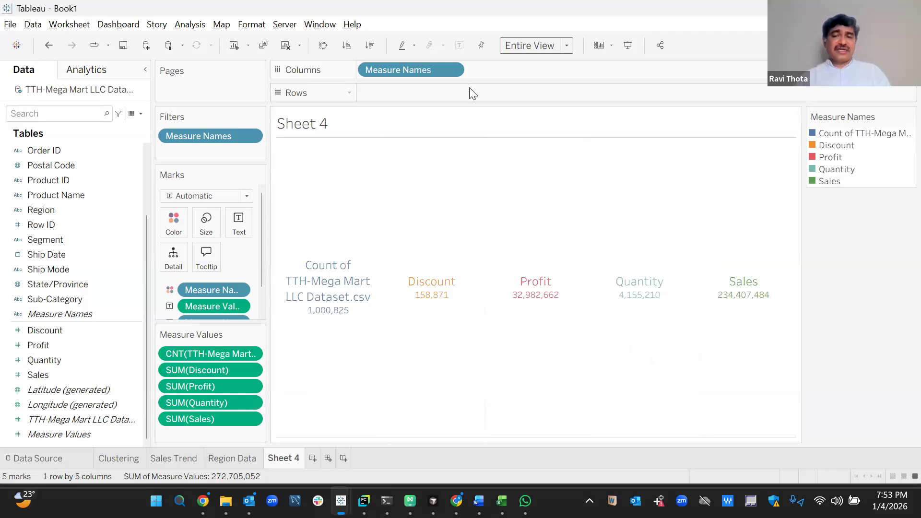
Alias the record-count measure in Measure Names as 'Total'.
left_click(449, 69)
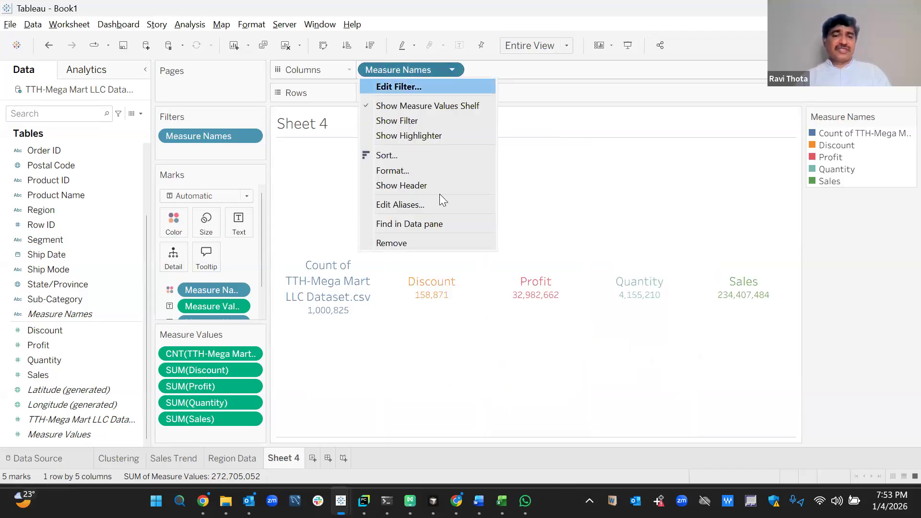
left_click(428, 204)
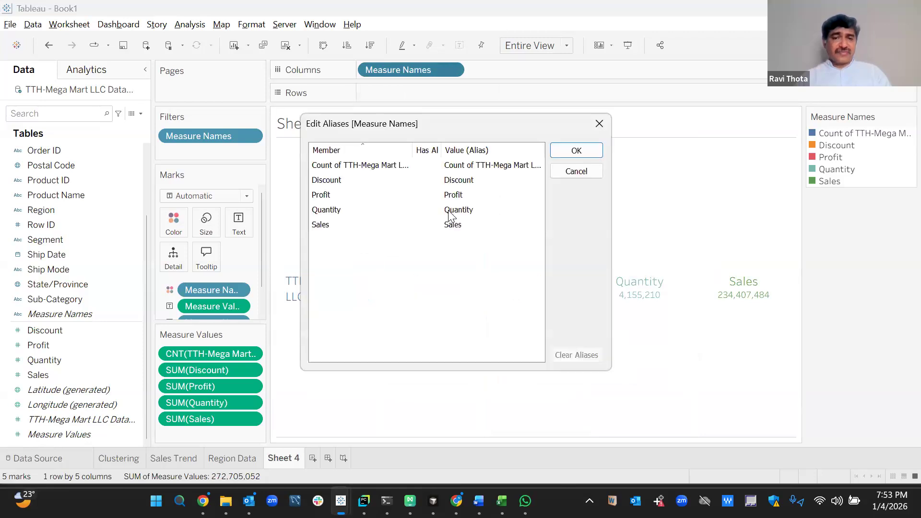
double_click(482, 166)
key("ctrl+a")
type("Total")
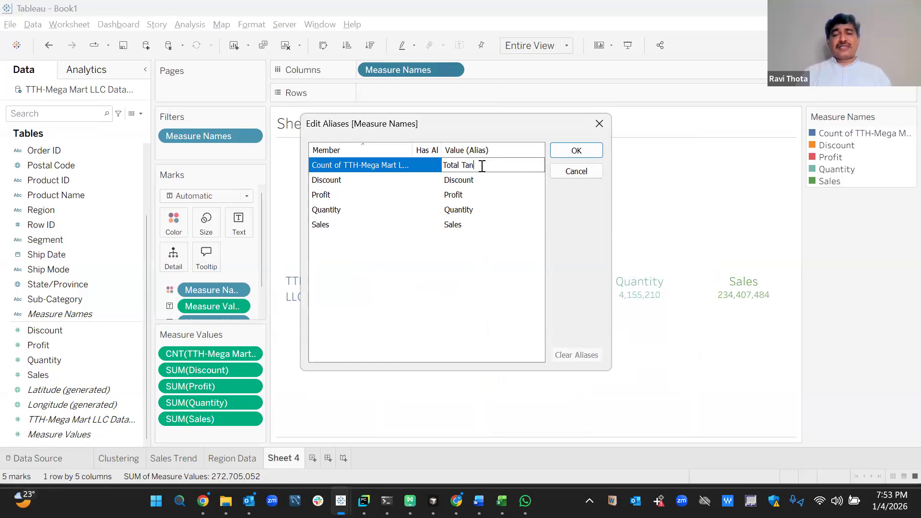
key("Return")
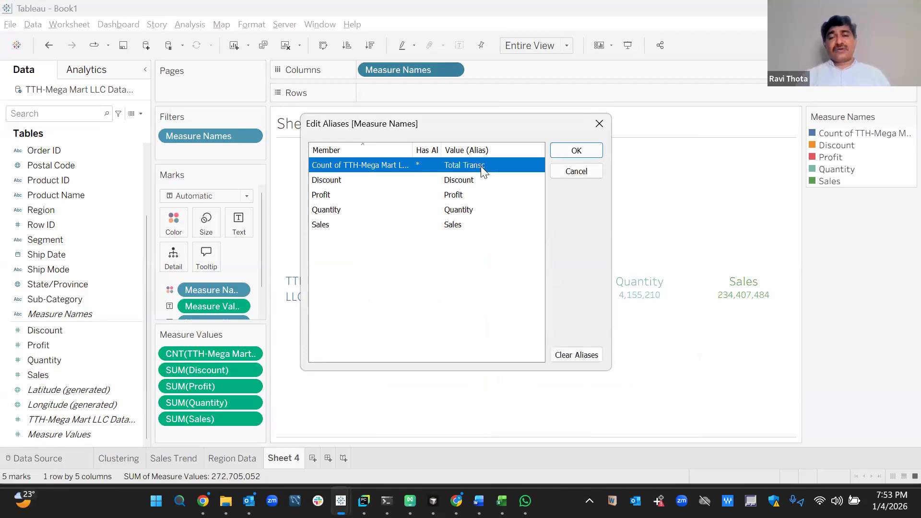
left_click(578, 150)
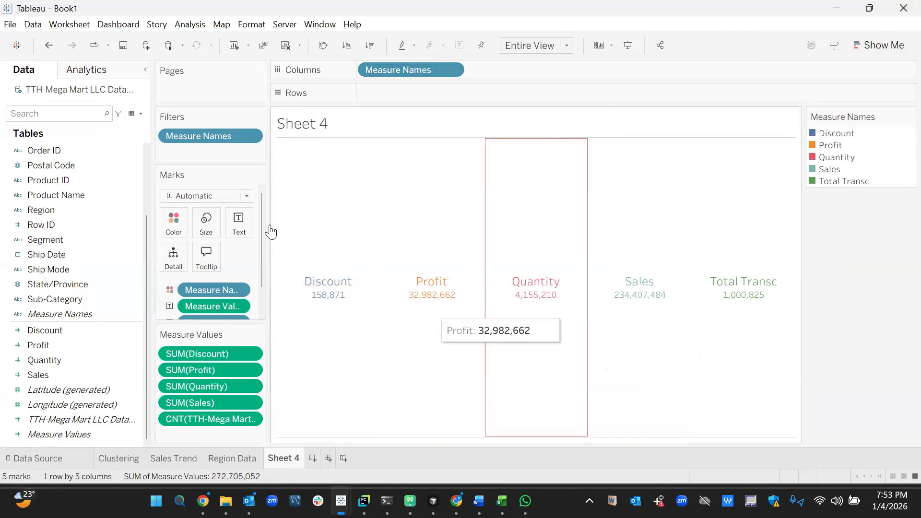
Bold the Measure Names line in the label text, then return to the Region Data sheet.
left_click(239, 224)
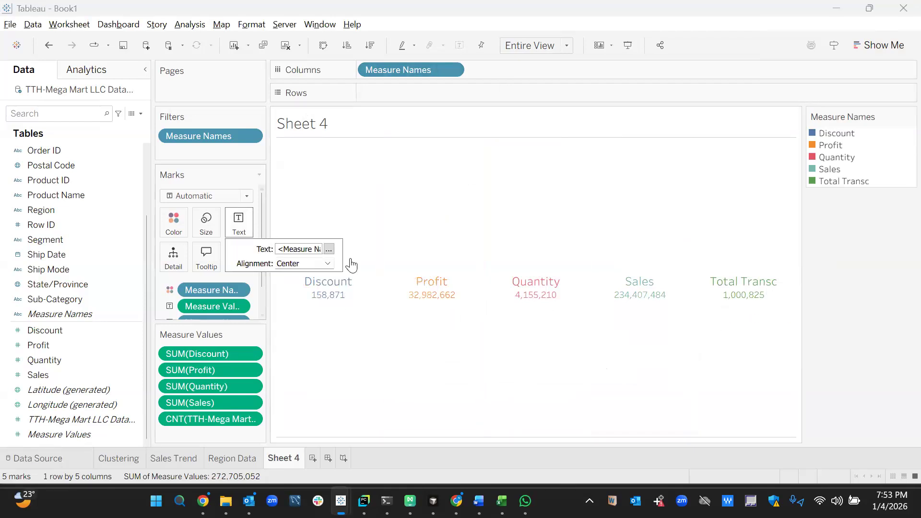
left_click(329, 250)
left_click_drag(346, 305, 324, 298)
left_click(305, 286)
left_click(460, 410)
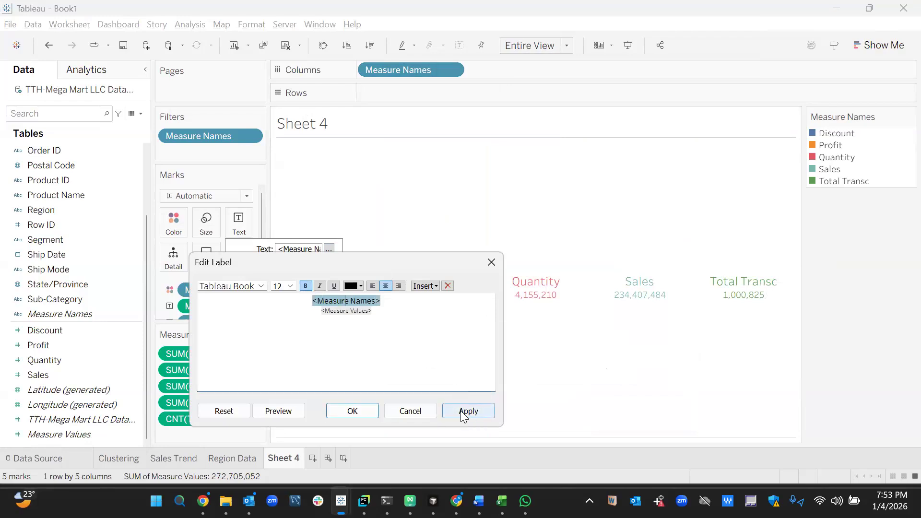
key("Return")
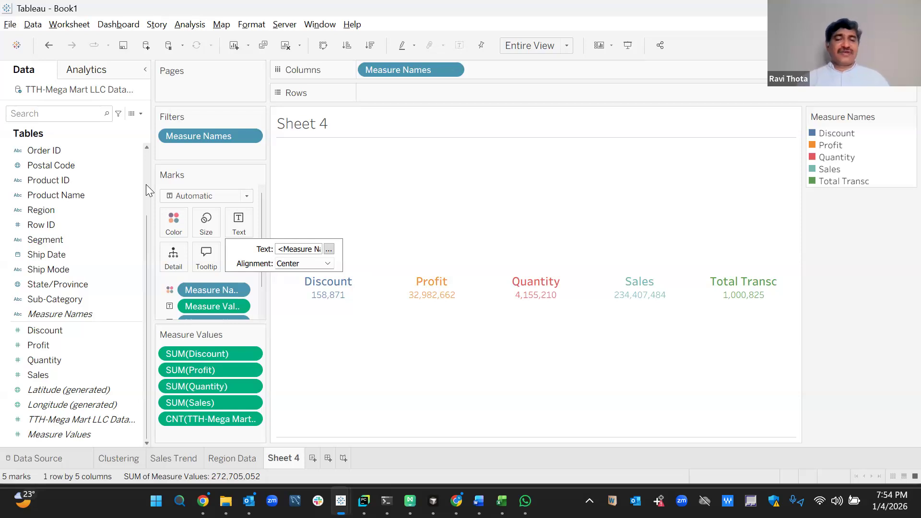
left_click(232, 458)
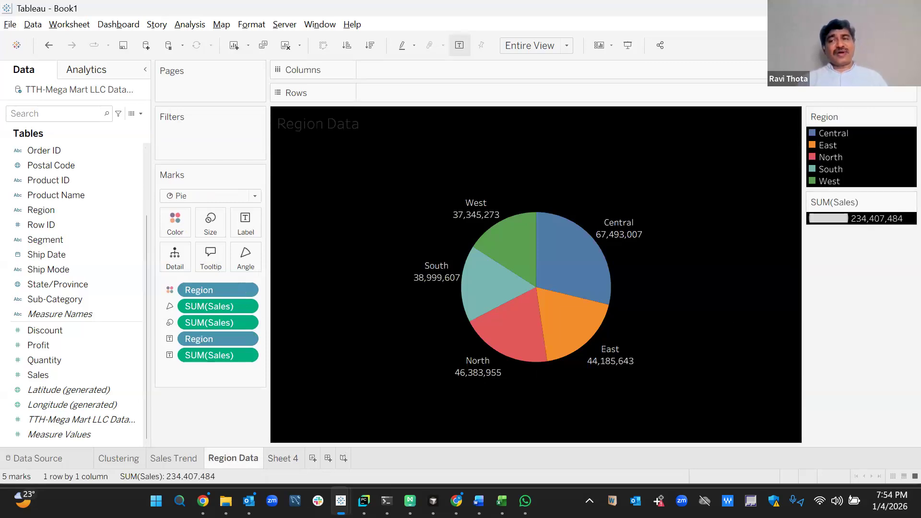
Go back to Sheet 4 and rename it 'KPI'.
left_click(892, 45)
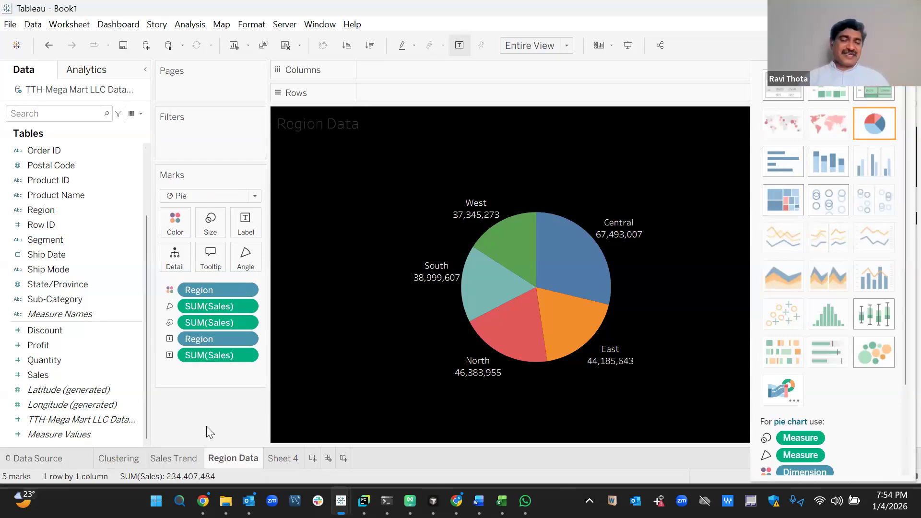
left_click(283, 457)
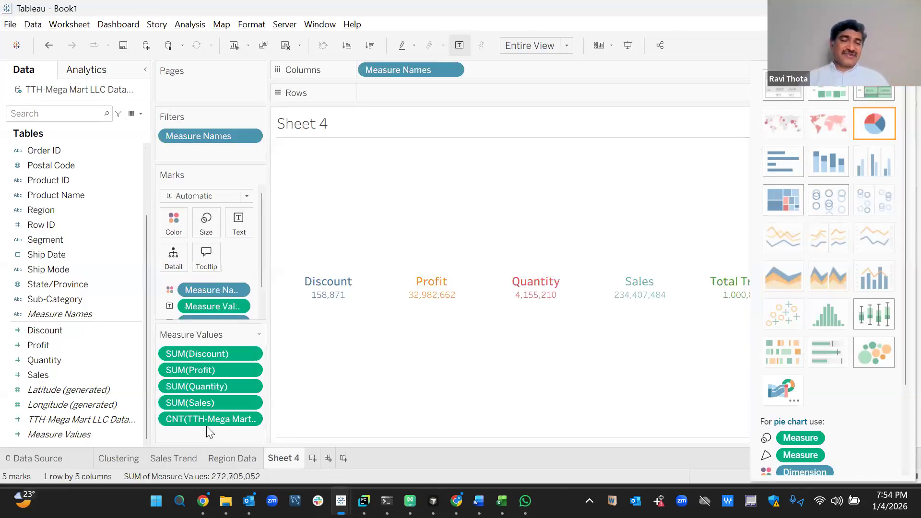
right_click(297, 452)
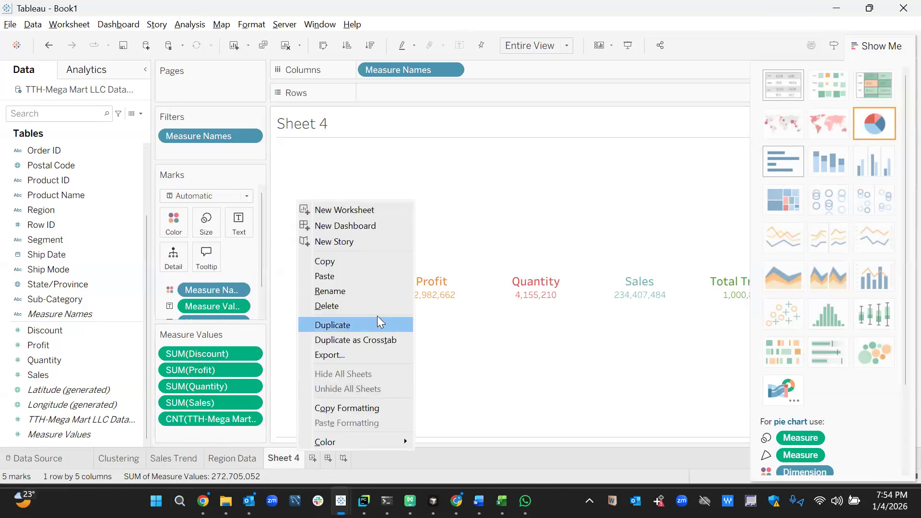
left_click(364, 292)
type("KPI")
key("Return")
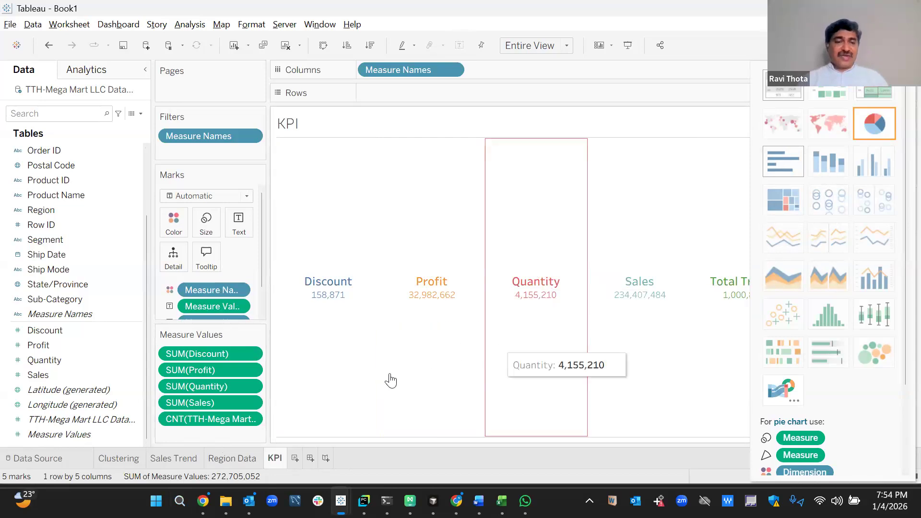
Show Discount as its maximum, formatted as a 2-decimal percentage (84.00%).
left_click(250, 354)
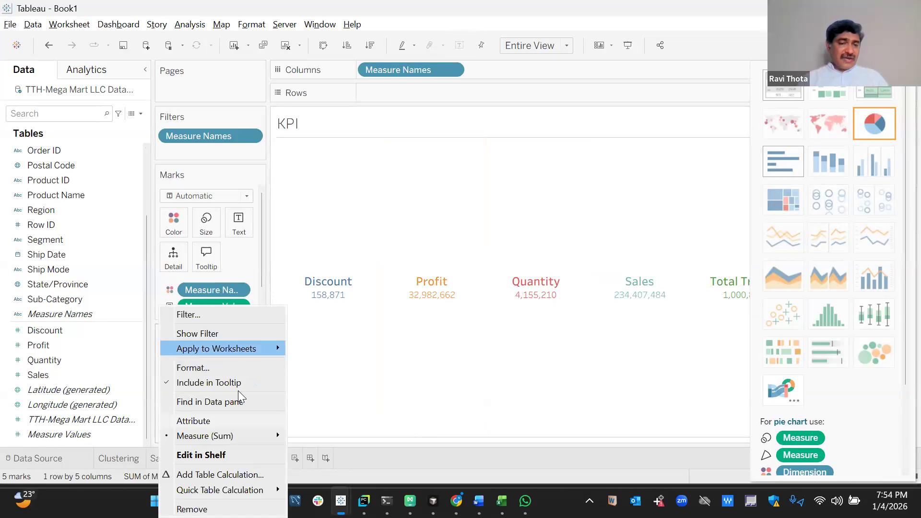
mouse_move(247, 436)
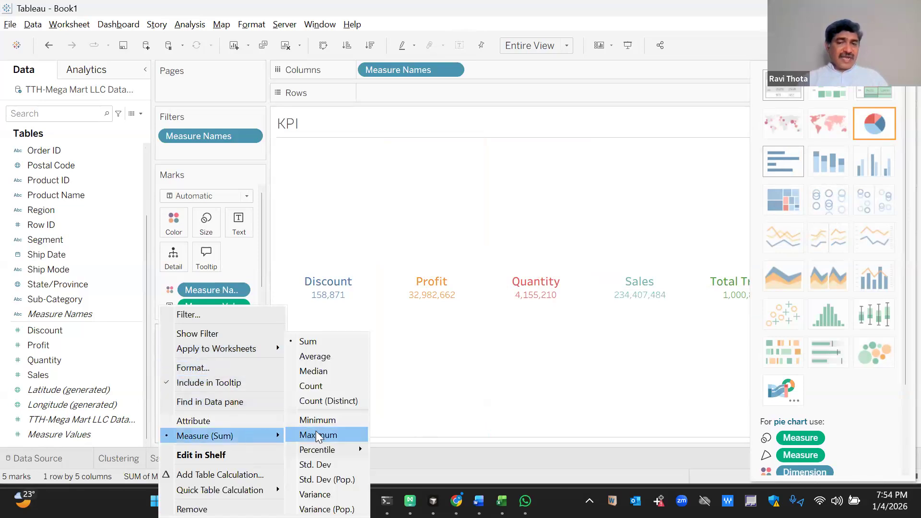
left_click(316, 435)
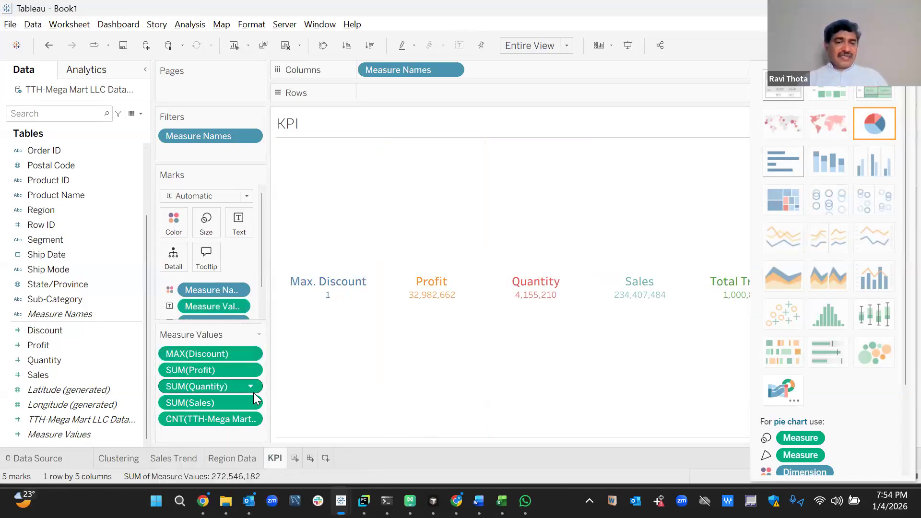
left_click(248, 355)
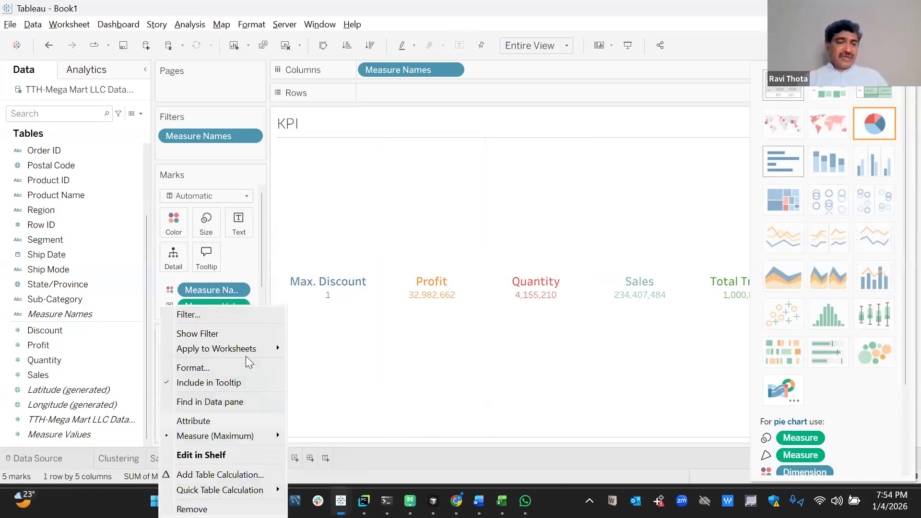
left_click(246, 368)
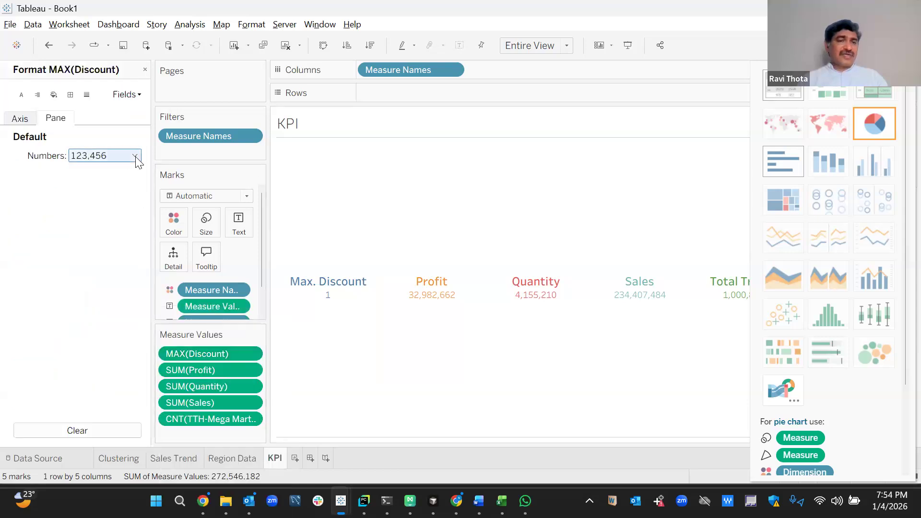
left_click(136, 159)
left_click(115, 234)
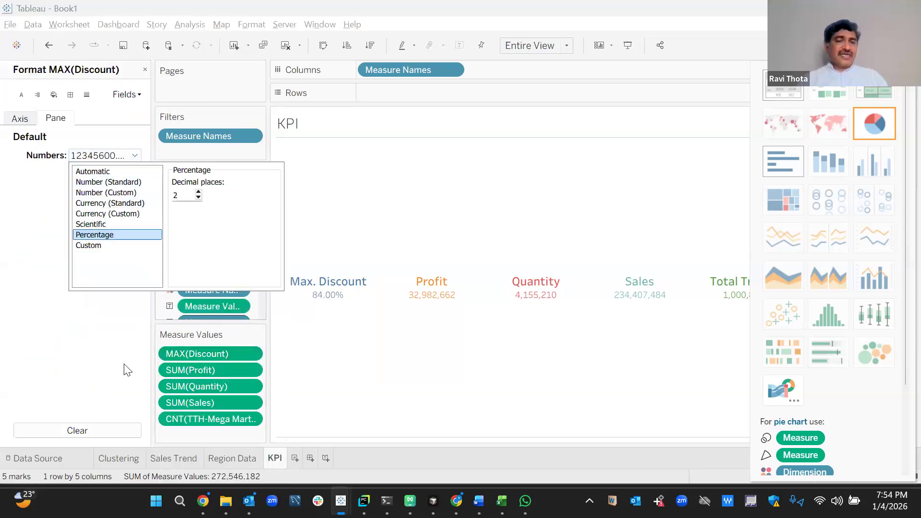
left_click(126, 370)
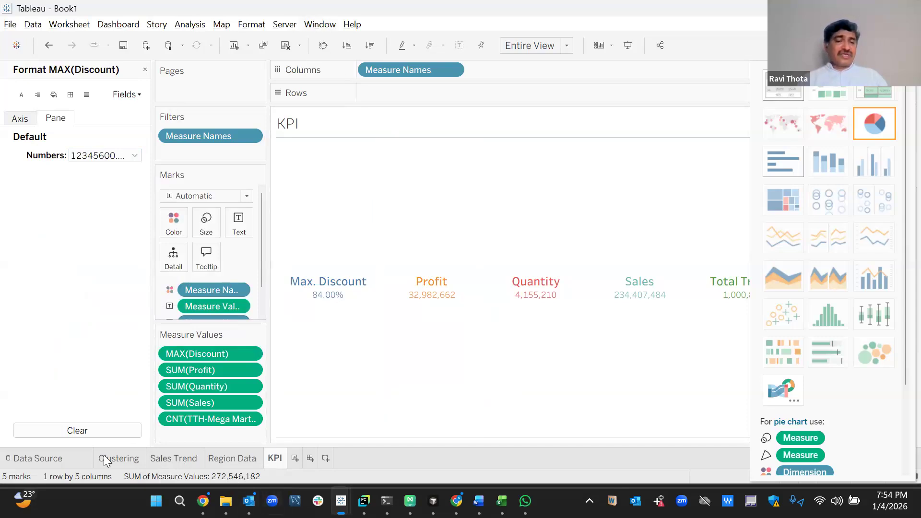
On new Sheet 5, plot SUM(Sales) by YEAR(Order Date) as a line chart.
left_click(296, 457)
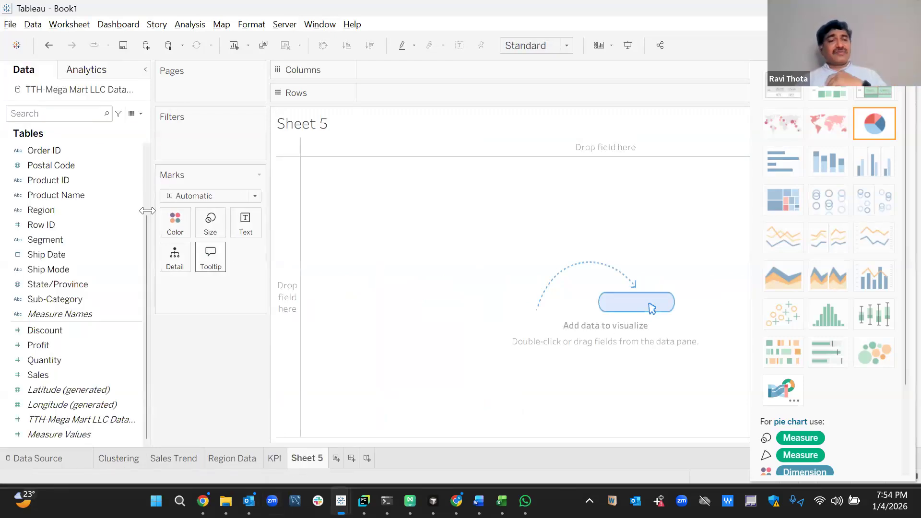
scroll(145, 157, "up", 2)
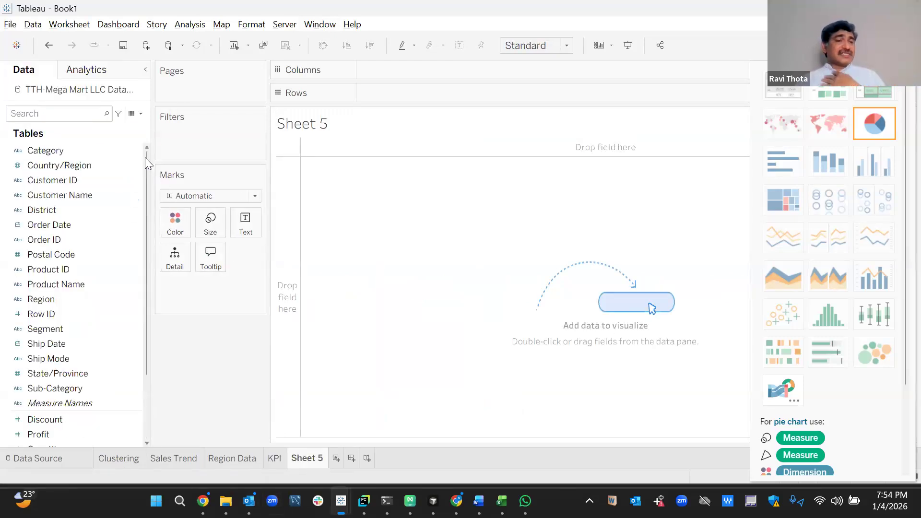
double_click(86, 224)
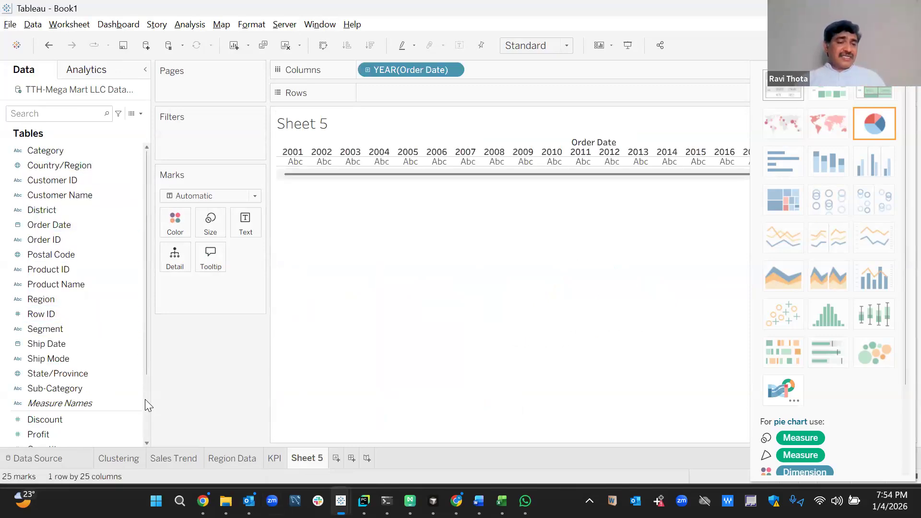
scroll(145, 399, "down", 3)
double_click(85, 379)
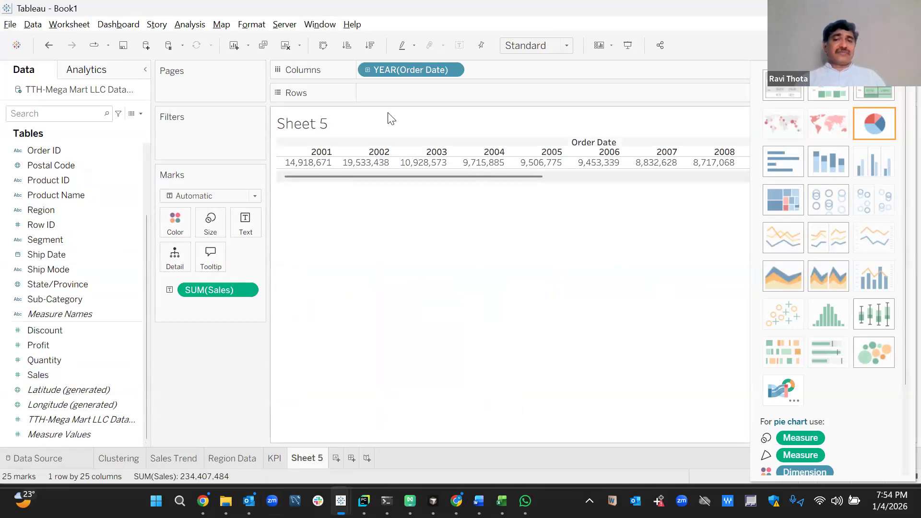
left_click_drag(214, 290, 406, 94)
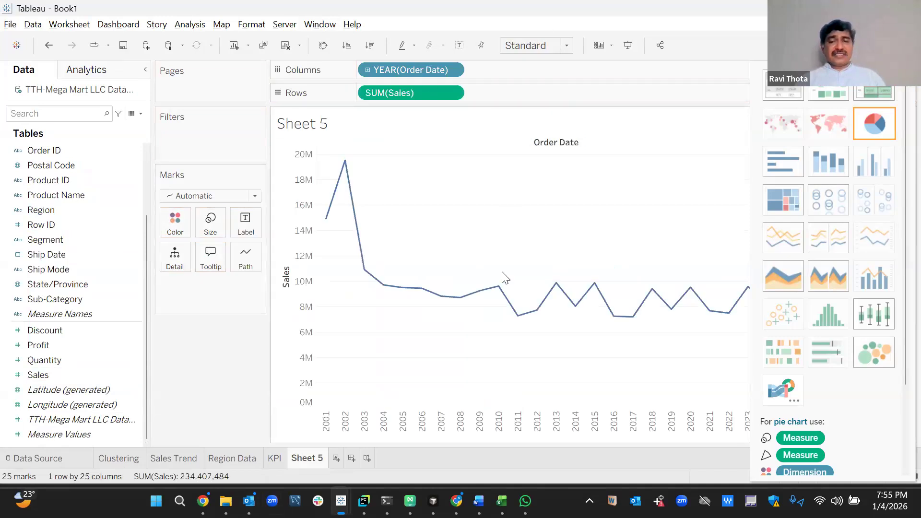
Switch Order Date to continuous months and add a Forecast projecting sales into 2027.
left_click(451, 66)
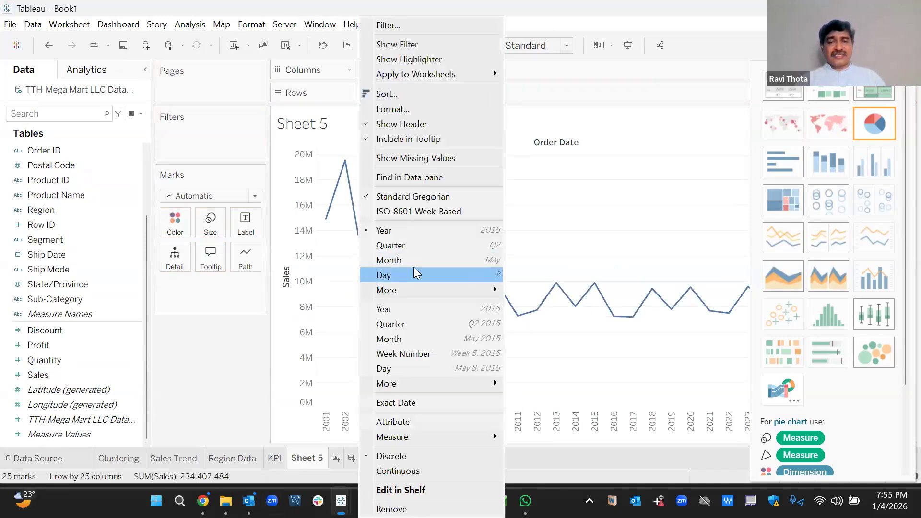
left_click(419, 340)
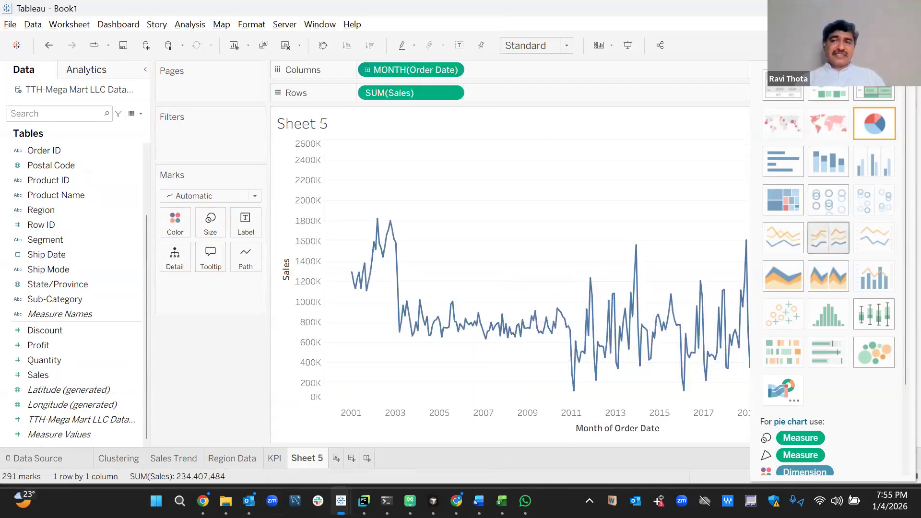
left_click(884, 45)
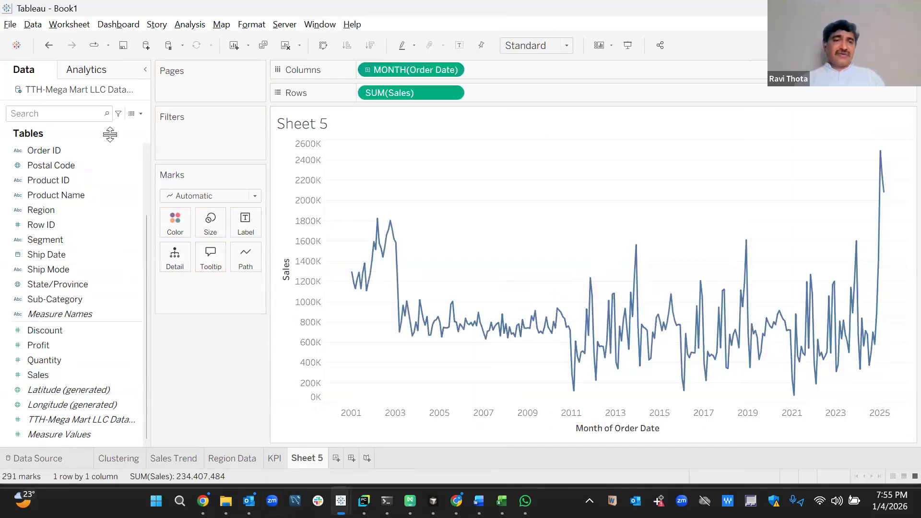
left_click(99, 72)
left_click_drag(62, 262, 374, 153)
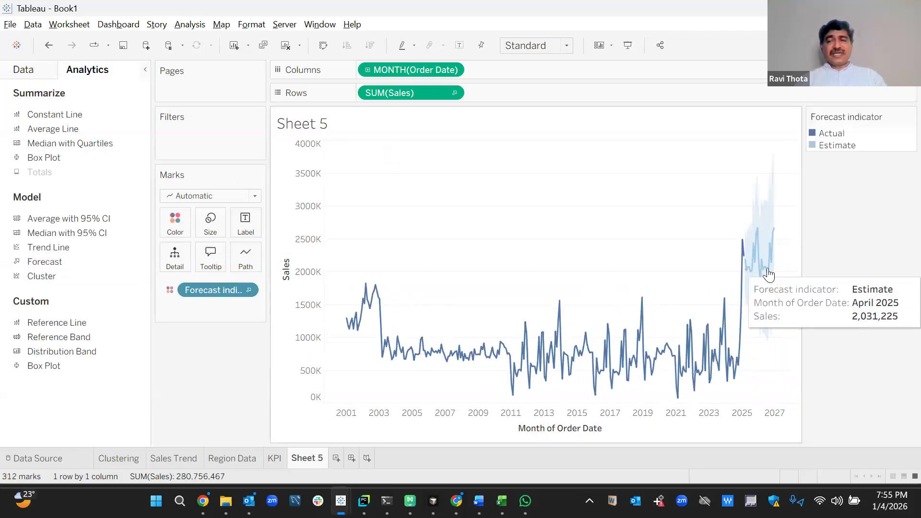
Set the forecast sheet's worksheet shading to black.
left_click(307, 24)
left_click(251, 24)
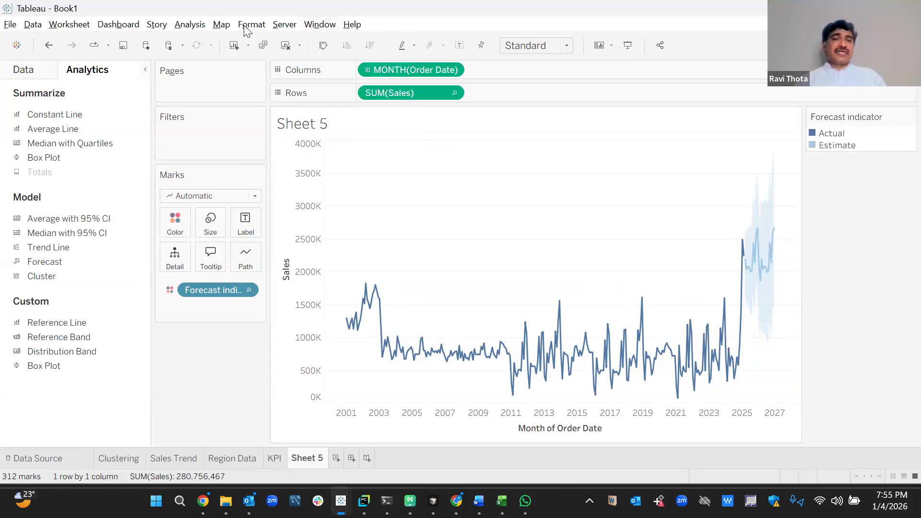
left_click(270, 121)
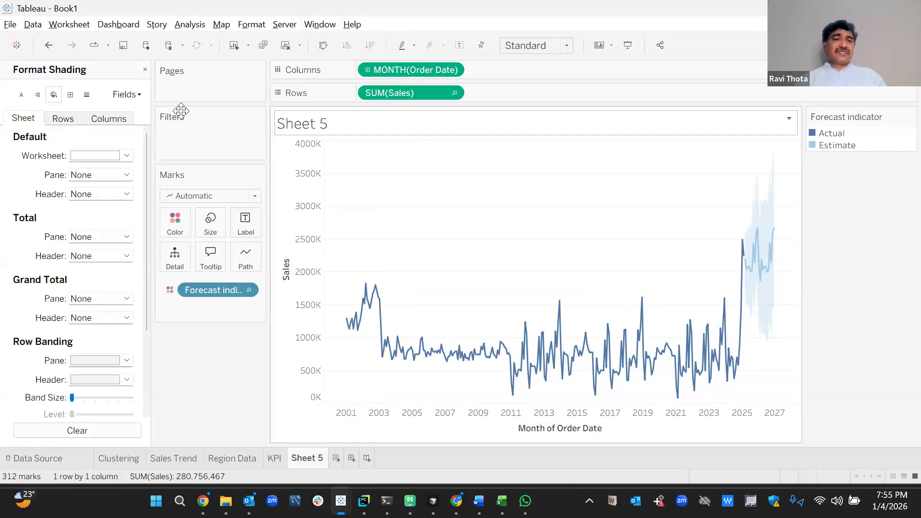
left_click(127, 156)
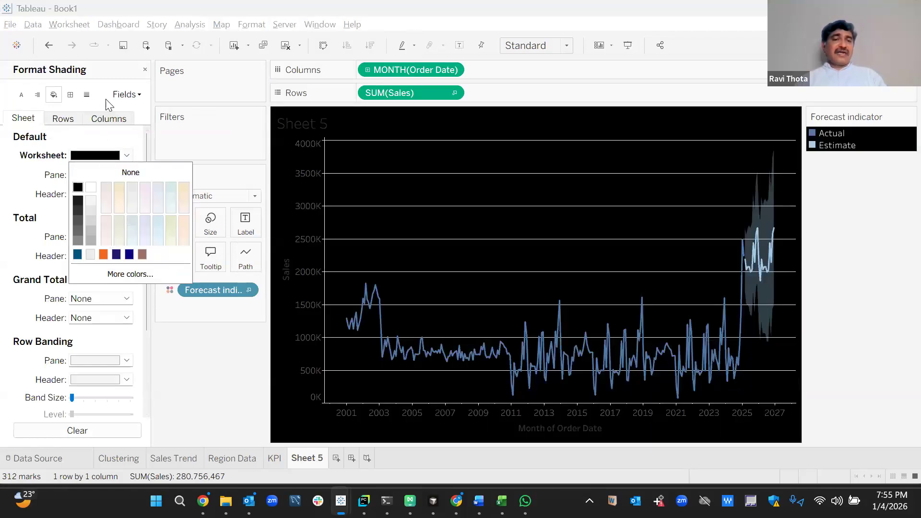
Set Grid Lines and Zero Lines to None in the line formatting.
left_click(85, 95)
left_click(106, 175)
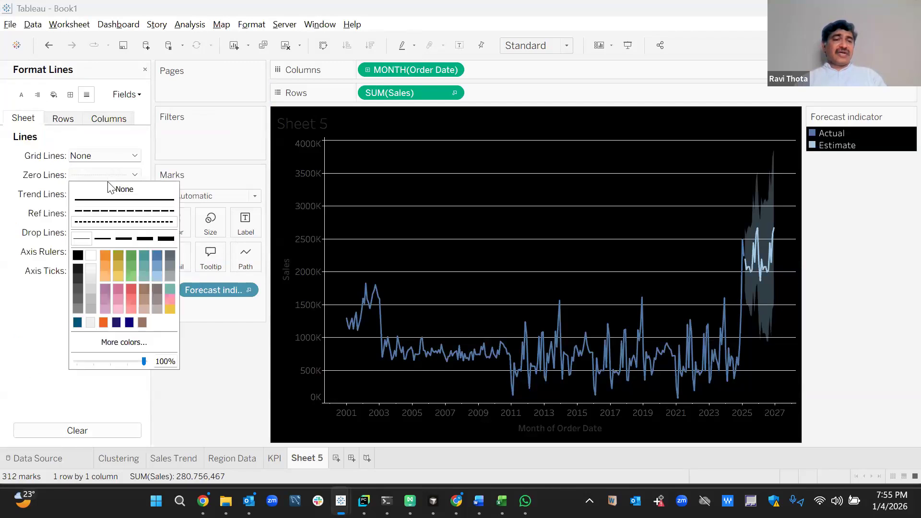
left_click(88, 157)
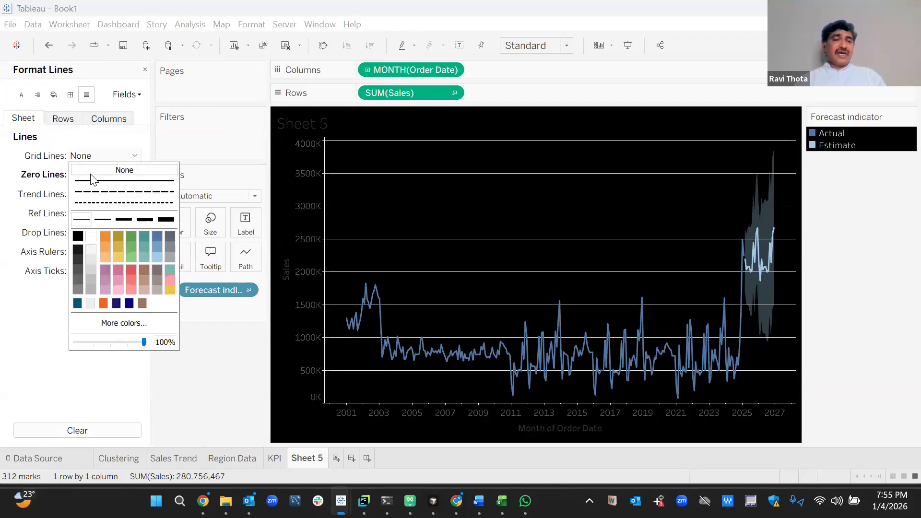
left_click(91, 170)
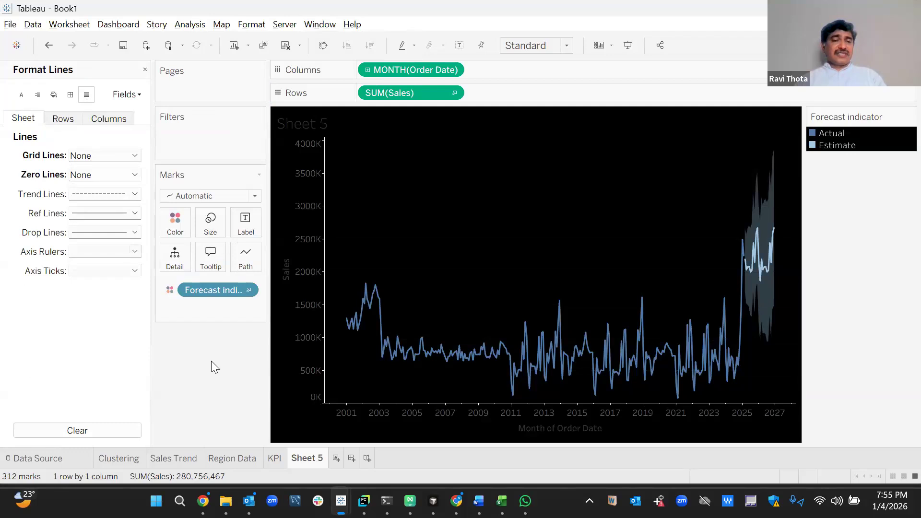
mouse_move(760, 267)
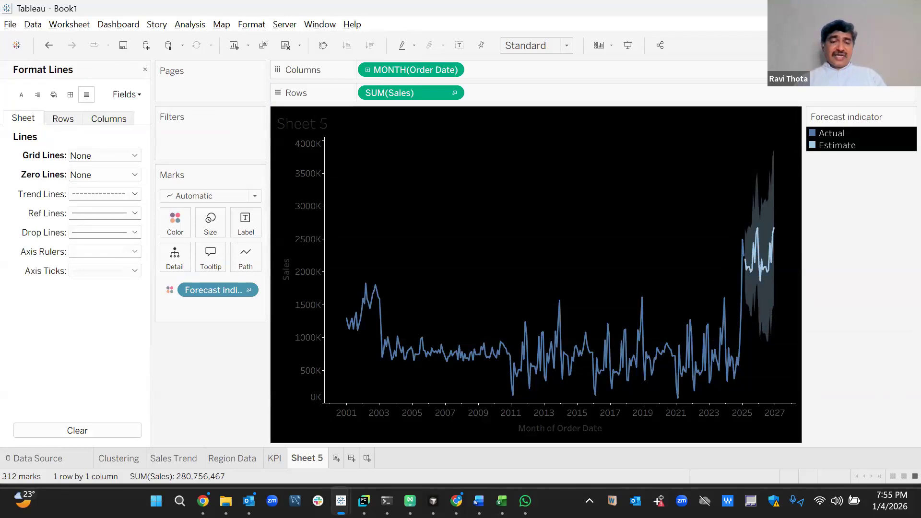
Rename Sheet 5 to 'Forecasting' and add a new blank Sheet 6.
right_click(316, 461)
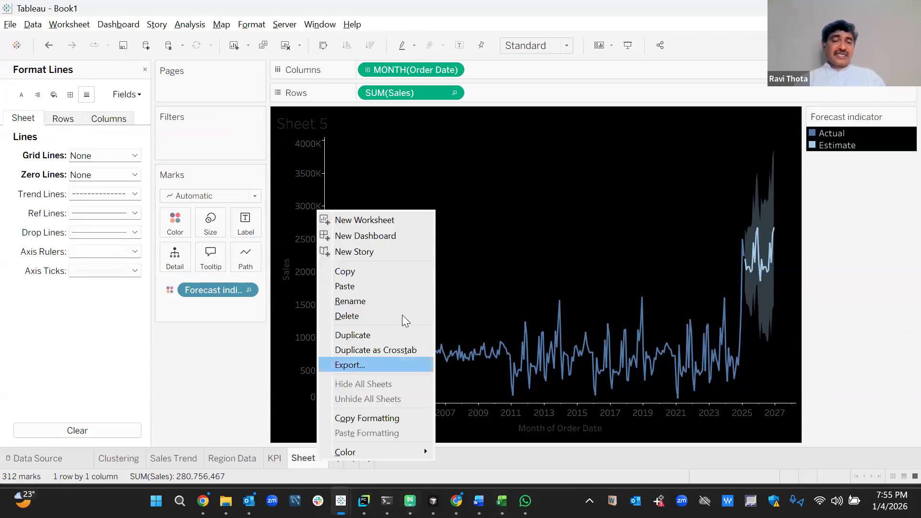
left_click(374, 302)
type("Forecasting")
key("Return")
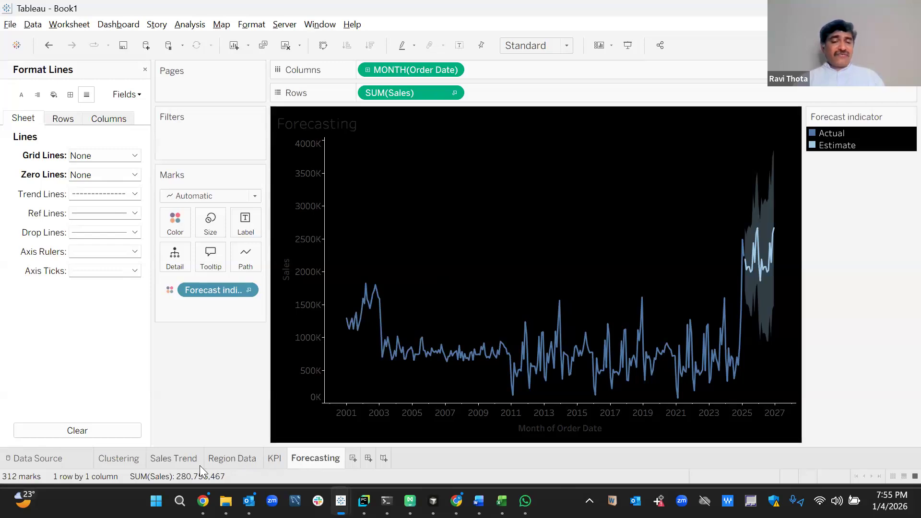
left_click(353, 459)
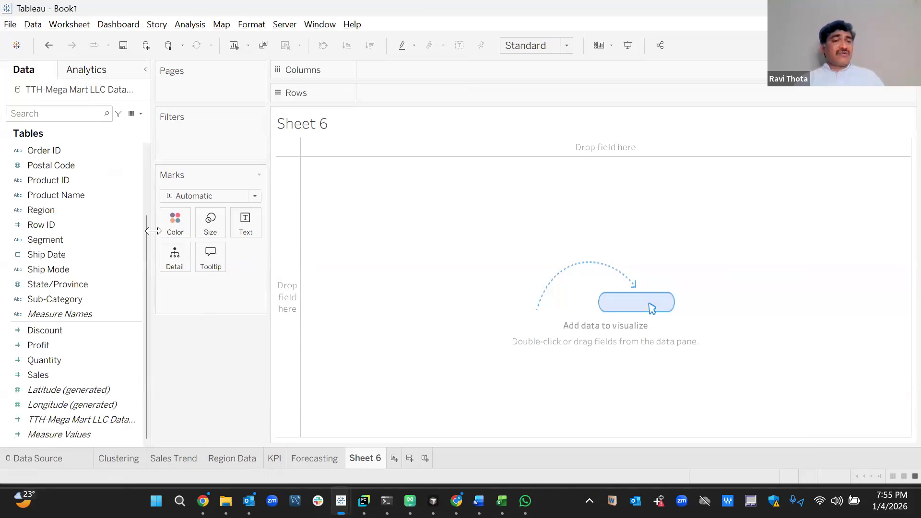
Chart SUM(Profit) by Product Name as horizontal bars, then drag Product Name to Filters.
left_click(82, 201)
double_click(82, 199)
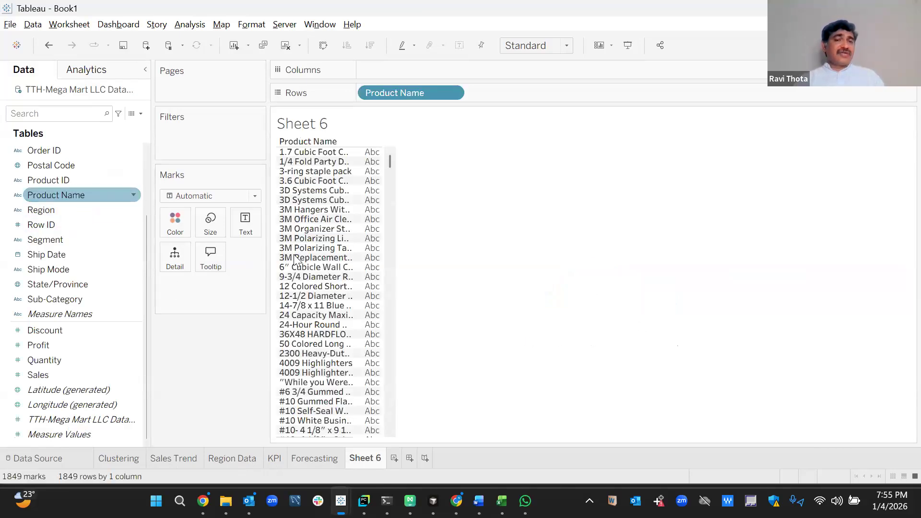
double_click(71, 344)
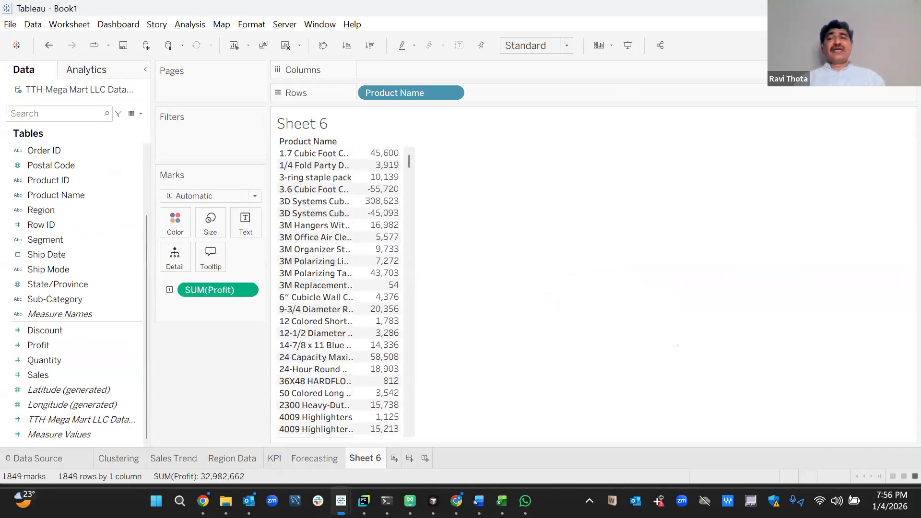
key("ctrl+1")
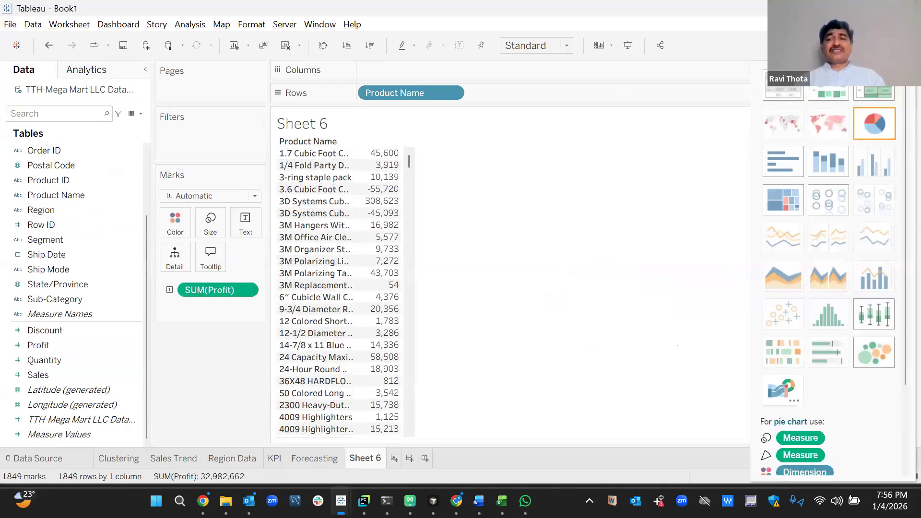
left_click(780, 165)
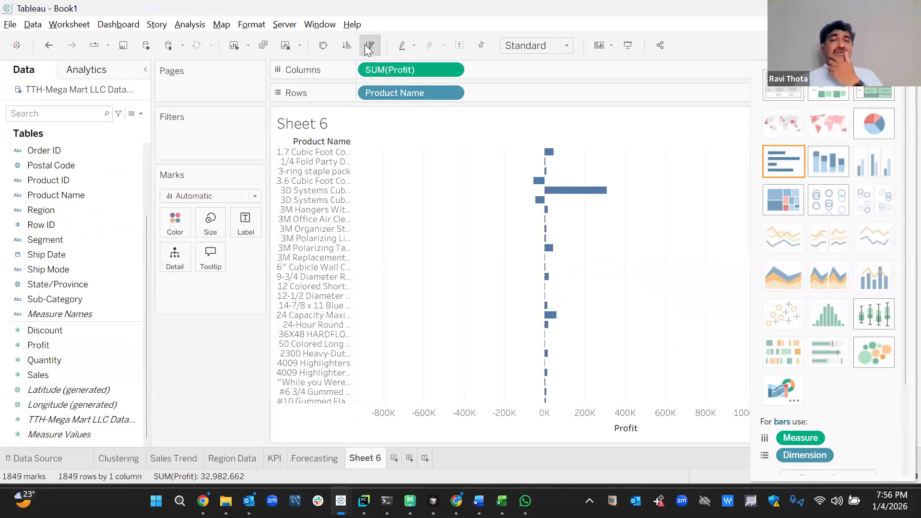
left_click_drag(403, 93, 193, 137)
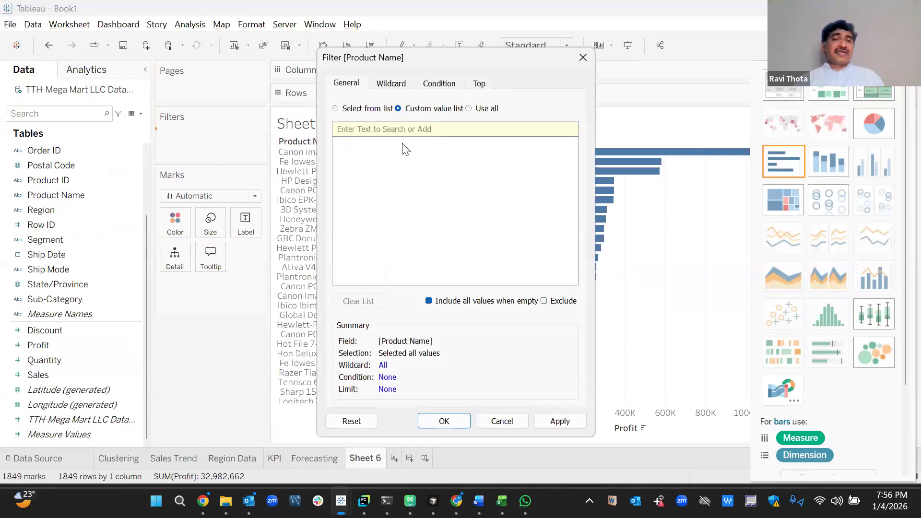
Filter Product Name to the top 10 by Profit, label bars with profit, and enlarge rows.
left_click(478, 84)
left_click(346, 117)
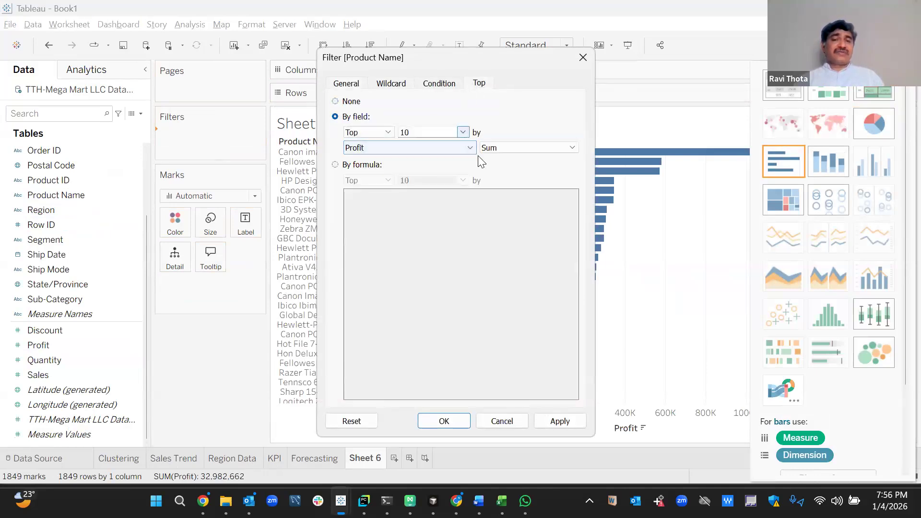
left_click(559, 423)
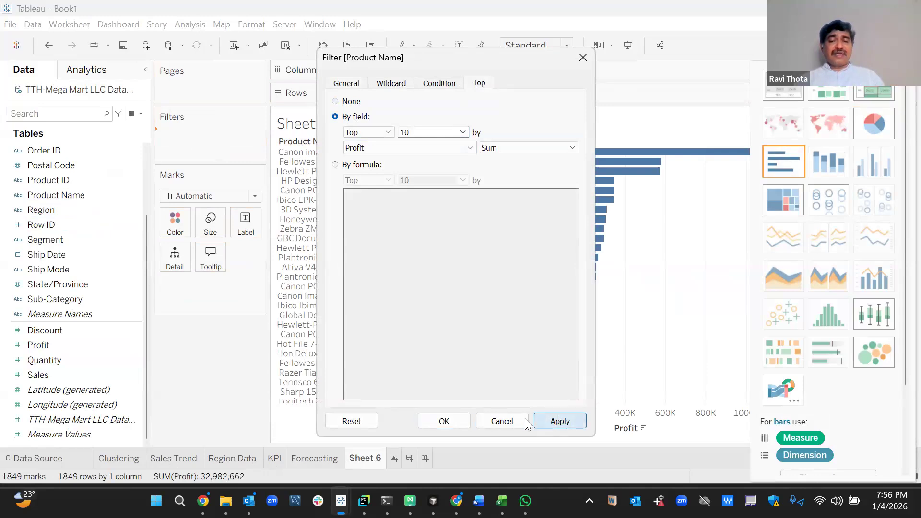
left_click(444, 421)
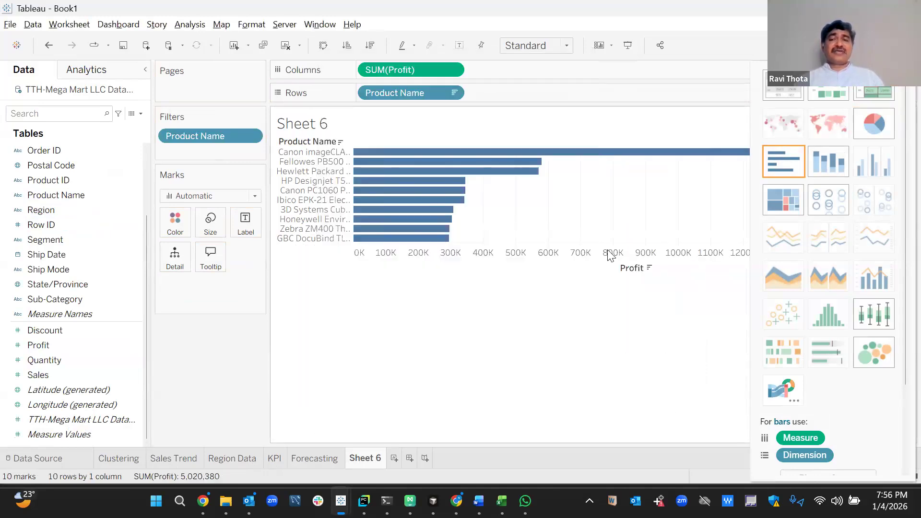
left_click_drag(399, 75, 249, 221)
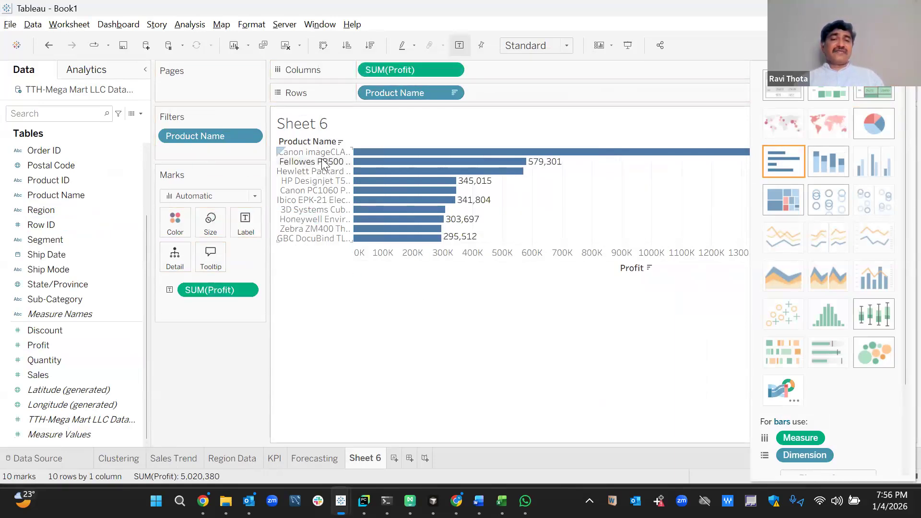
left_click_drag(310, 157, 311, 161)
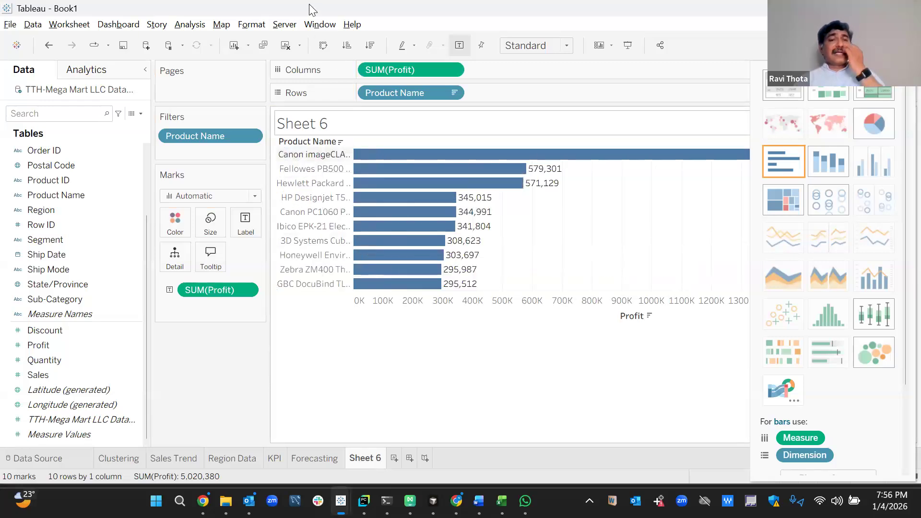
Set the Top-10 sheet's worksheet shading to black.
left_click(253, 25)
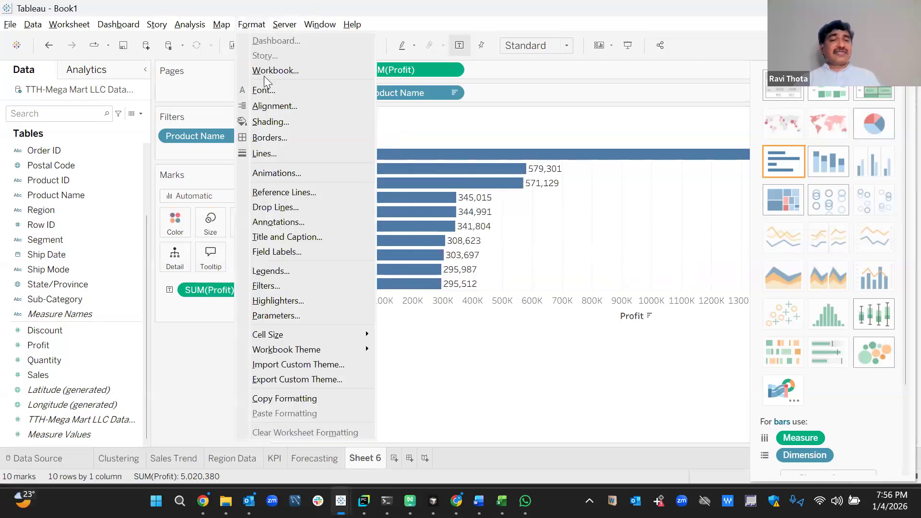
left_click(268, 120)
left_click(126, 156)
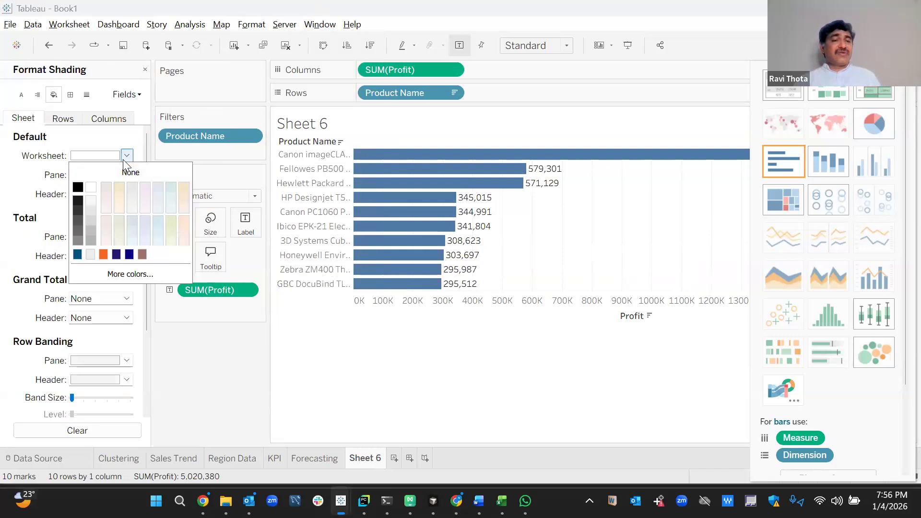
left_click(77, 188)
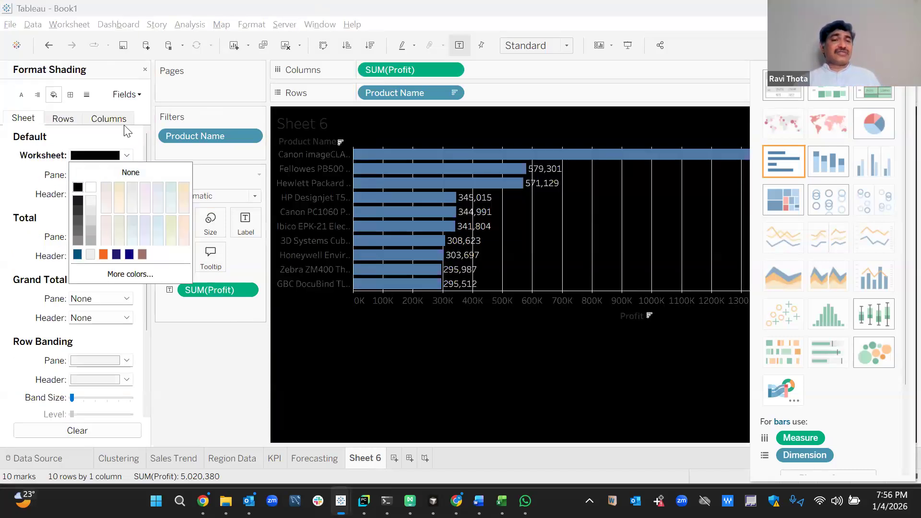
Set Grid Lines and Zero Lines to None on the bar chart.
left_click(86, 95)
left_click(134, 156)
left_click(119, 175)
left_click(49, 178)
left_click(87, 178)
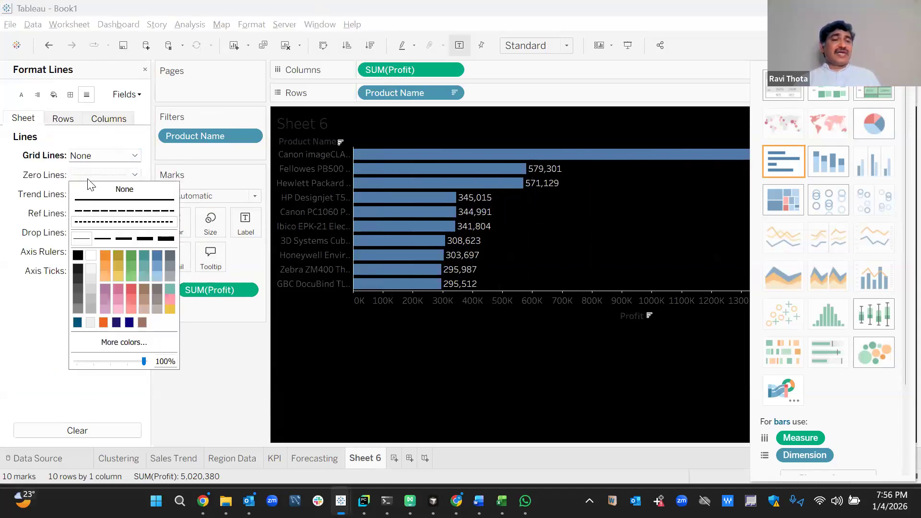
left_click(93, 190)
left_click(30, 191)
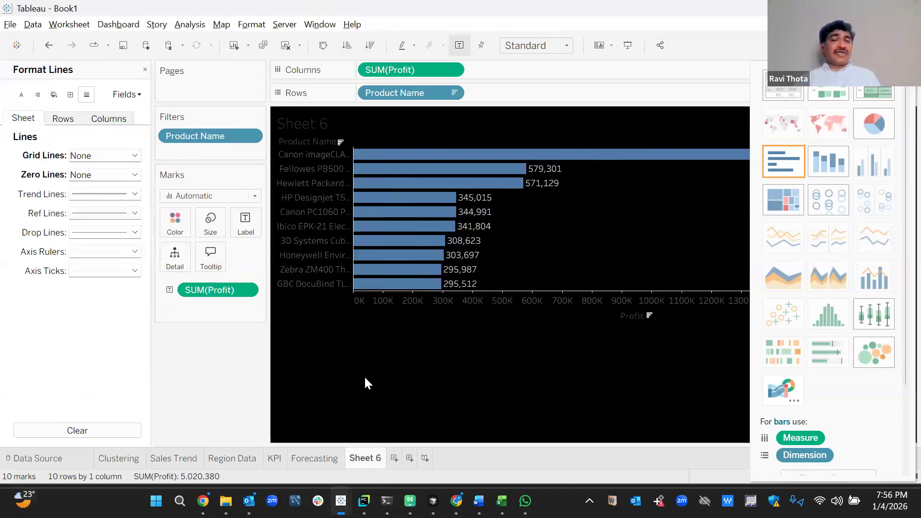
Adjust the font formatting of the Product Name headers.
mouse_move(334, 192)
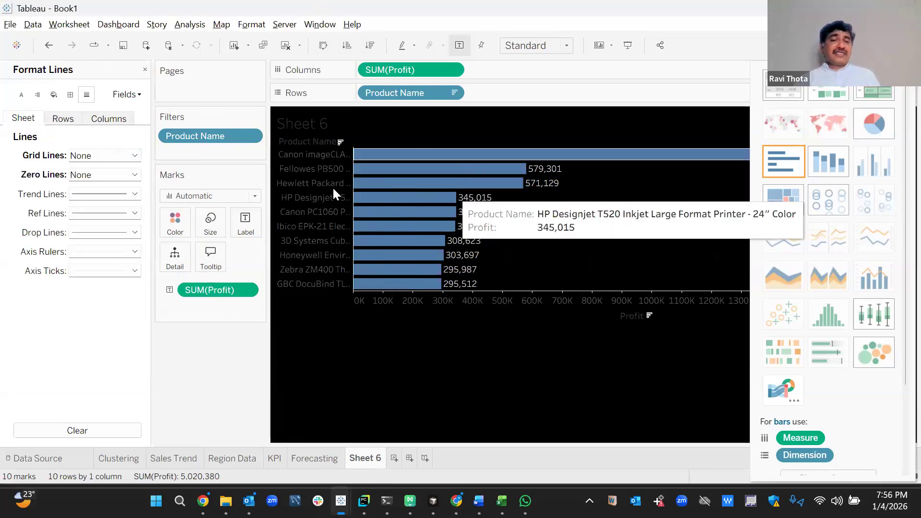
left_click(314, 171)
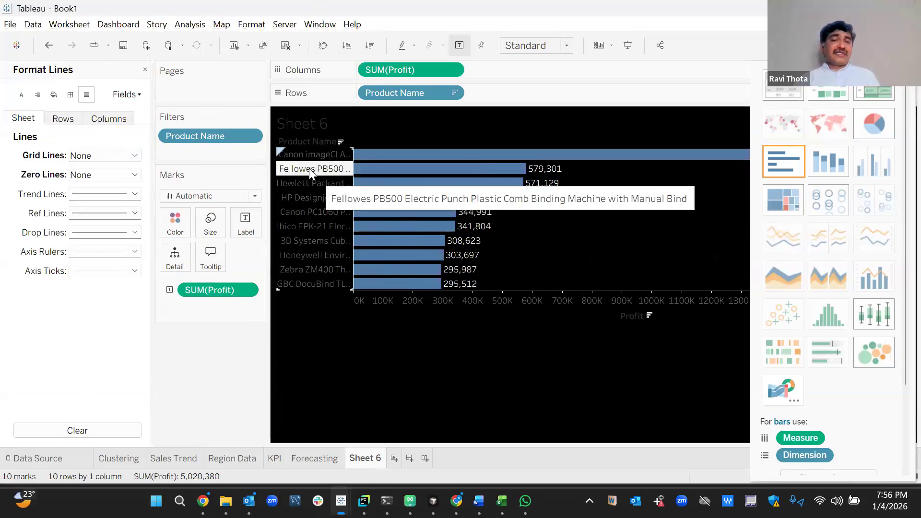
right_click(309, 168)
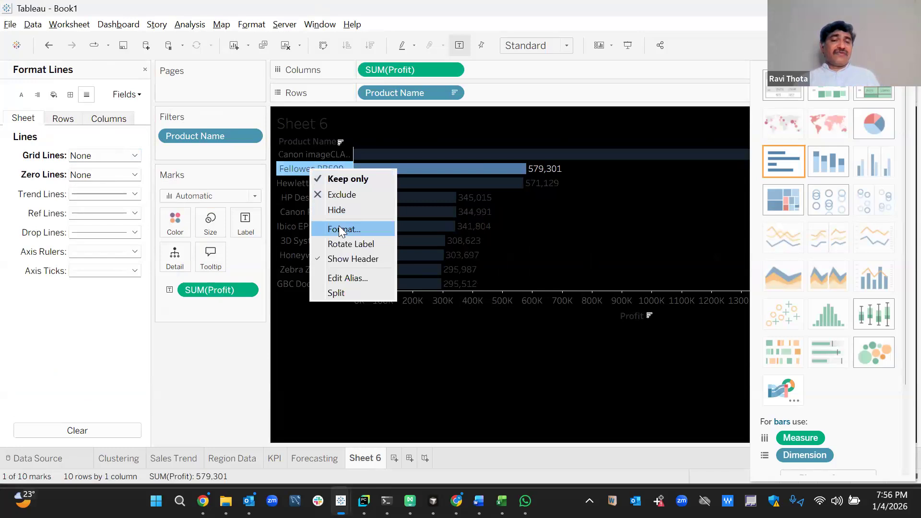
left_click(341, 226)
left_click(114, 156)
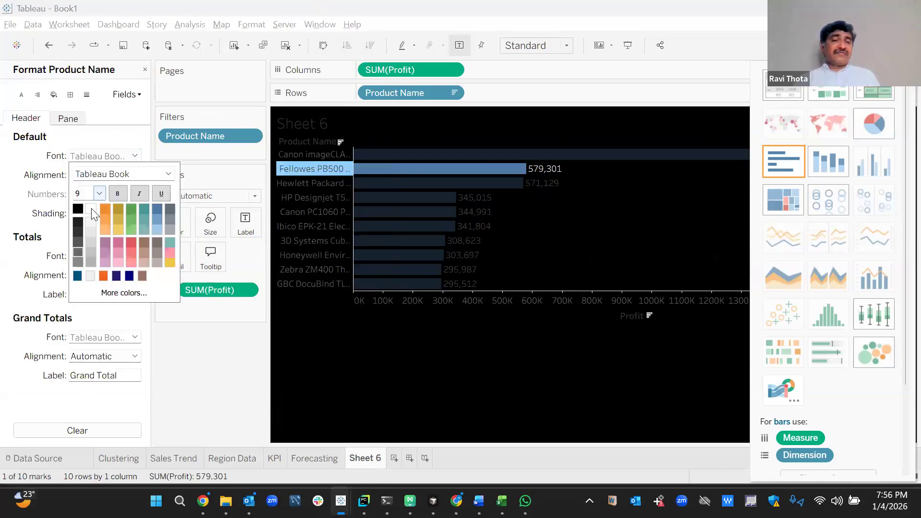
left_click(361, 365)
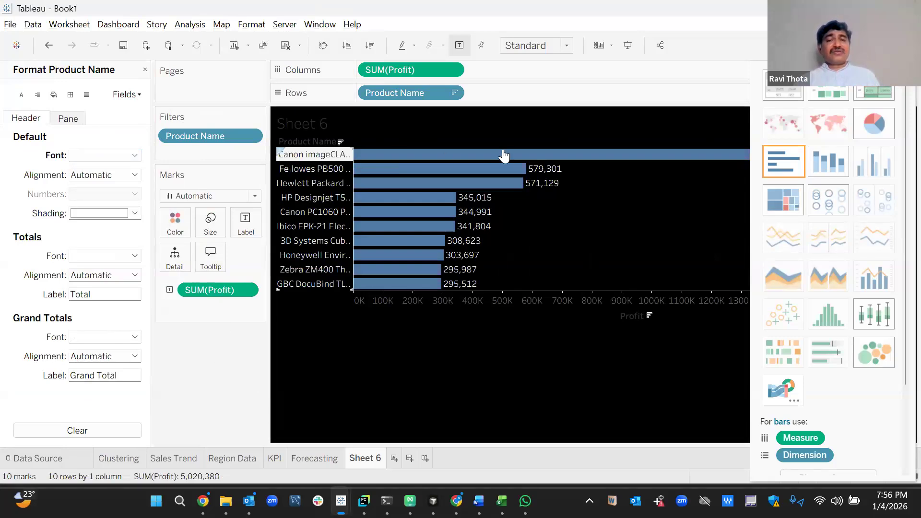
Rename Sheet 6 to 'Top10'.
right_click(379, 459)
left_click(460, 299)
type("T")
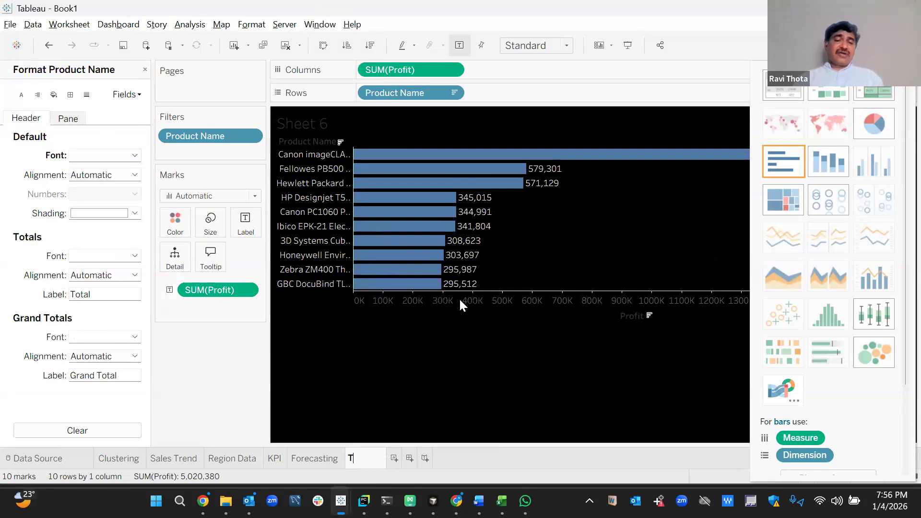
type("op10")
key("Return")
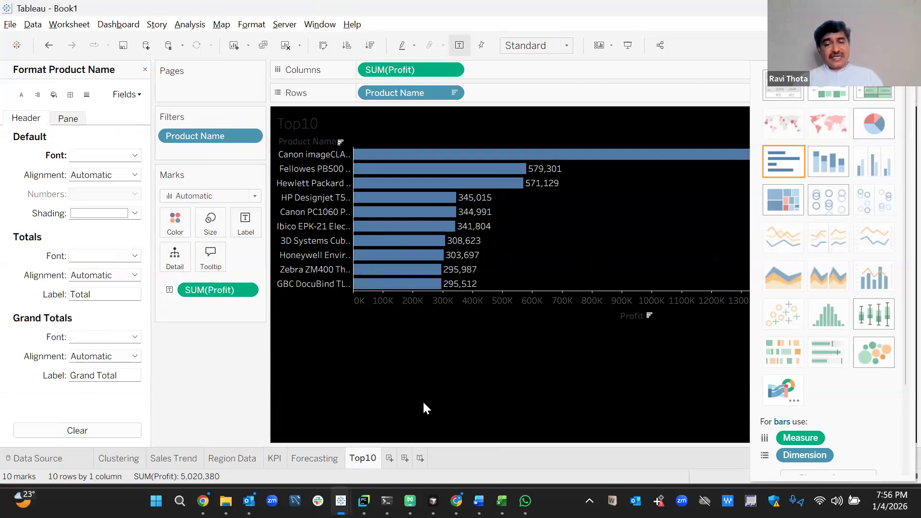
On a new sheet, map Country/Region and filter it to India only.
left_click(389, 459)
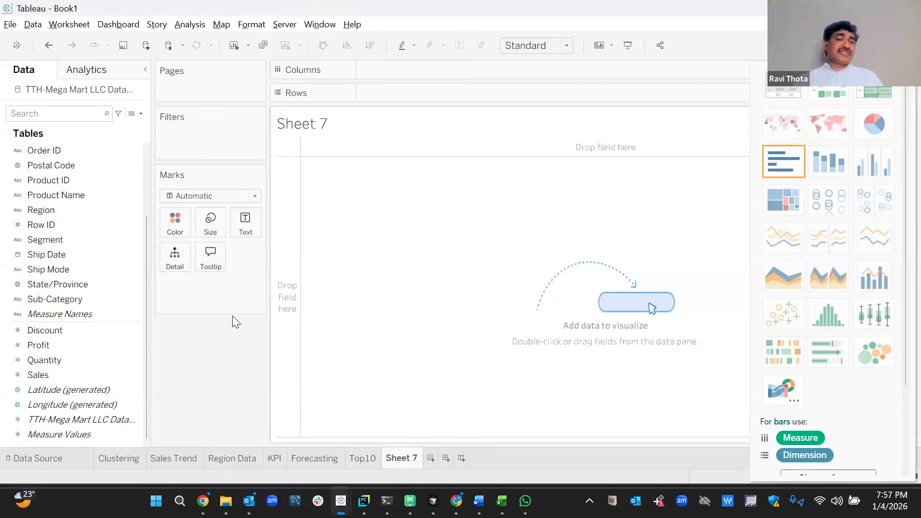
left_click(78, 284)
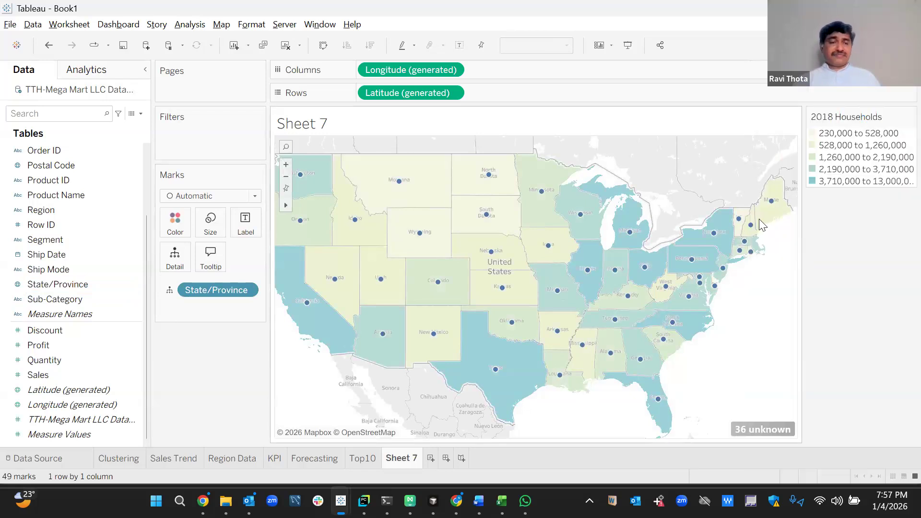
key("ctrl+z")
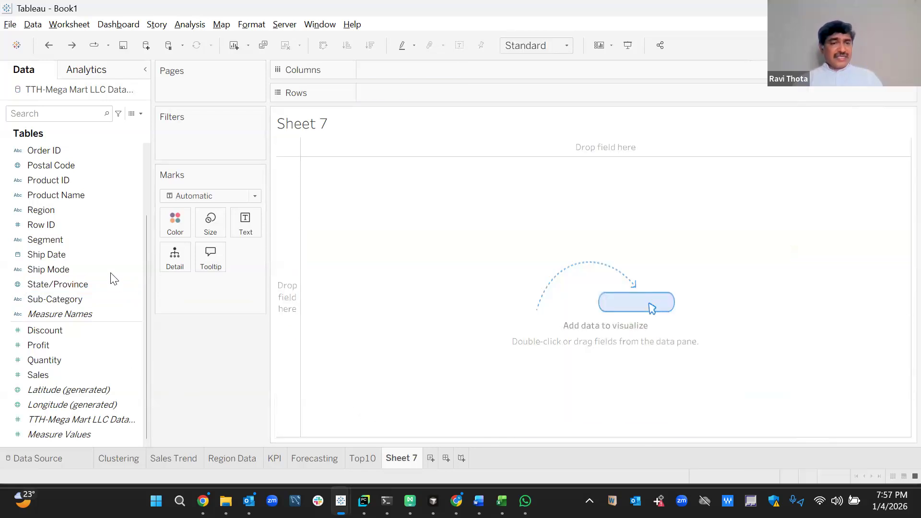
left_click(139, 165)
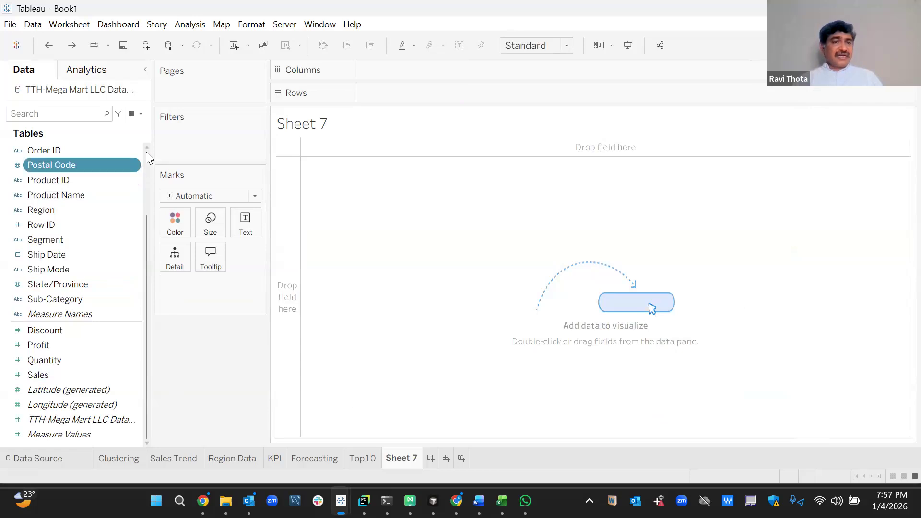
scroll(146, 151, "up", 2)
double_click(84, 168)
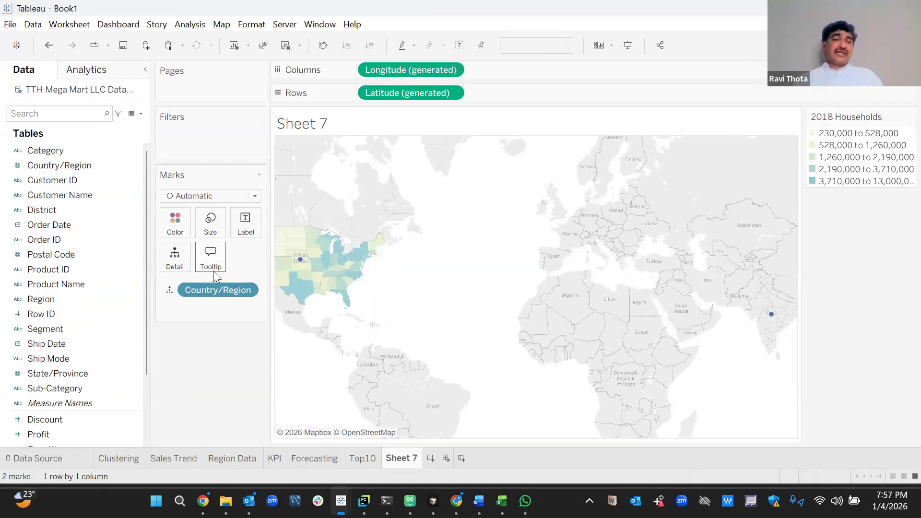
left_click_drag(206, 288, 206, 149)
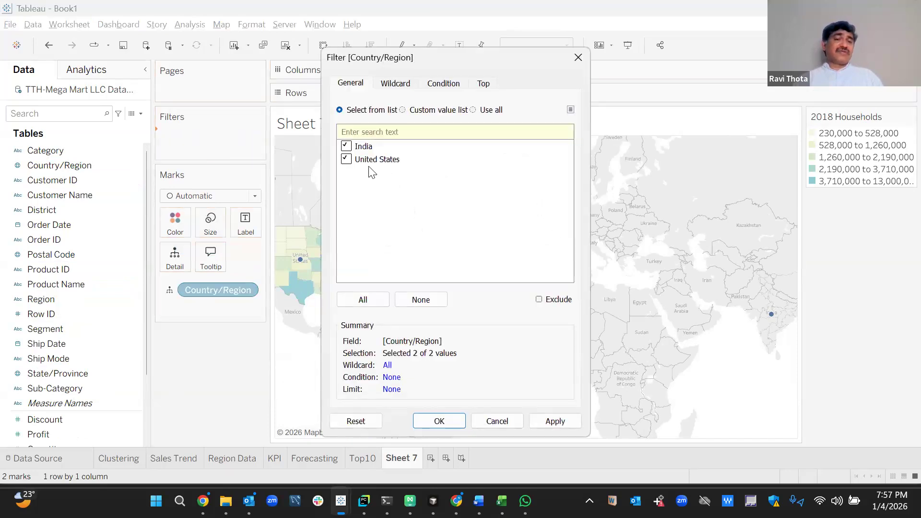
left_click(555, 422)
left_click(438, 421)
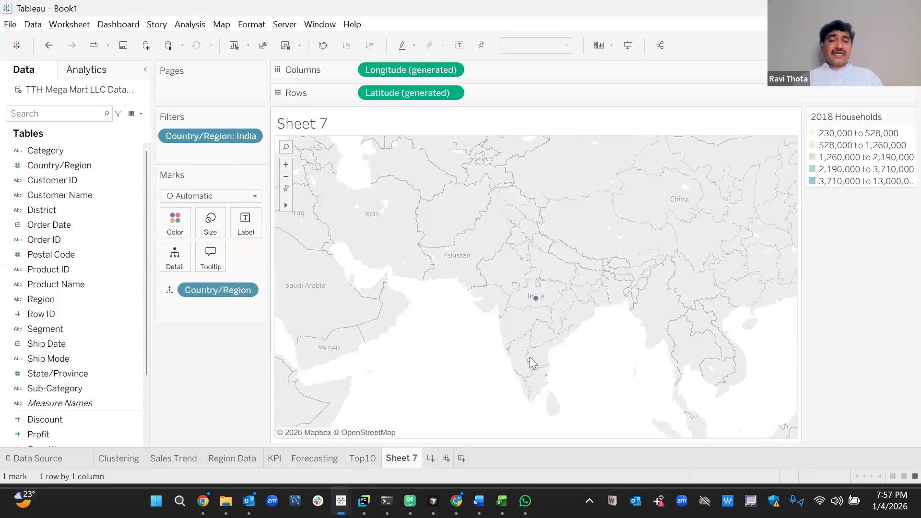
Add State/Province to Detail and colour the states by SUM(Profit).
left_click_drag(59, 375, 182, 271)
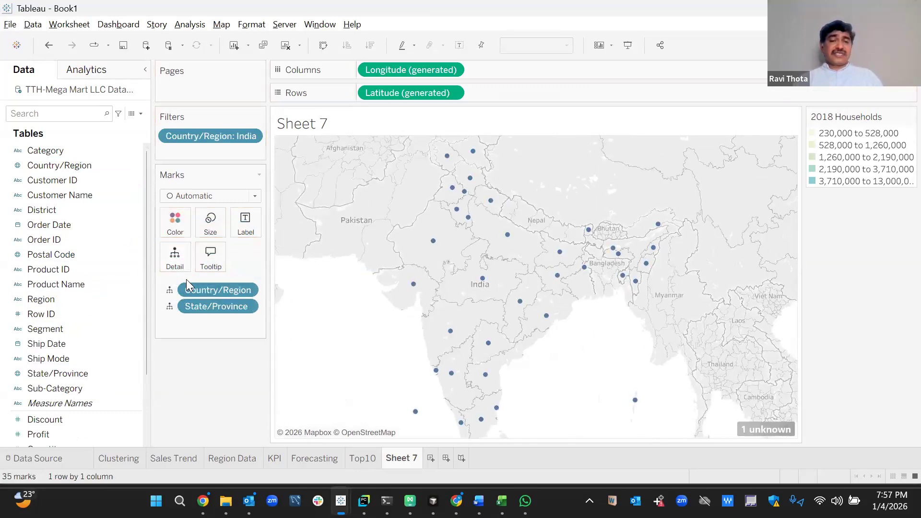
scroll(147, 380, "down", 2)
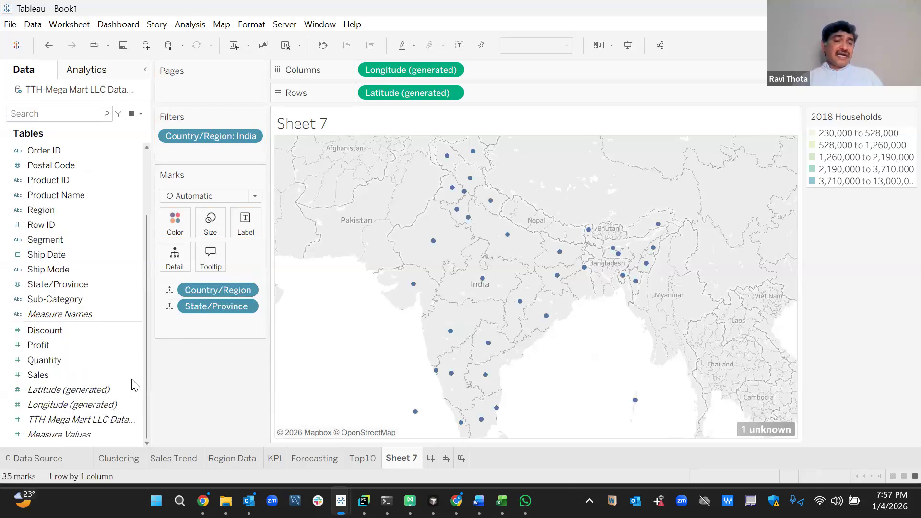
left_click_drag(52, 348, 170, 223)
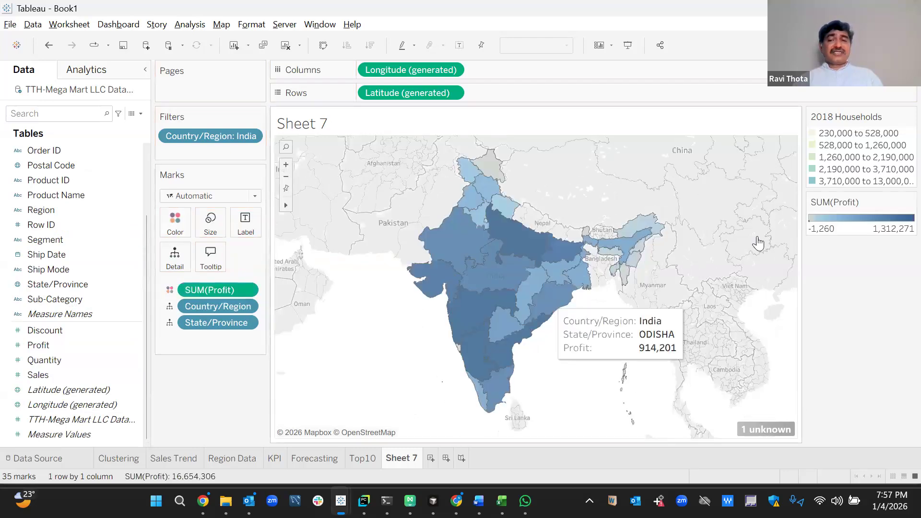
left_click(910, 202)
left_click(890, 214)
left_click(910, 202)
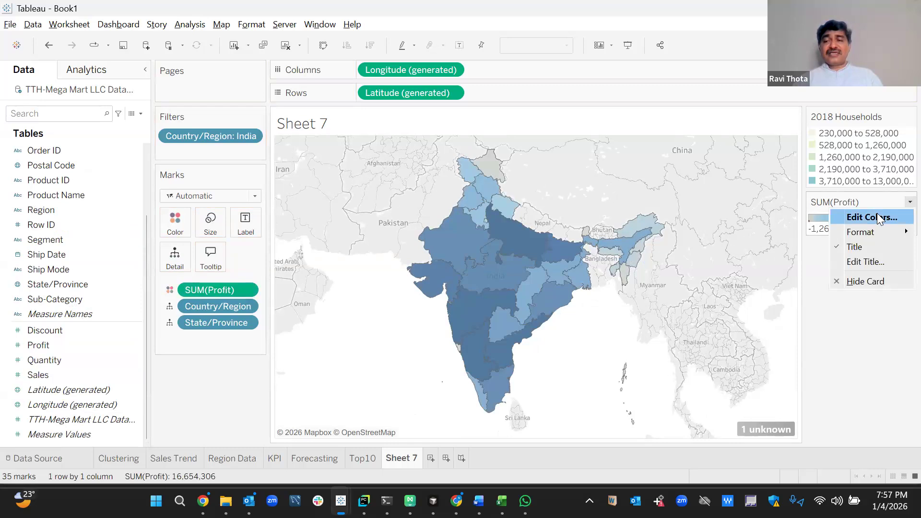
left_click(888, 215)
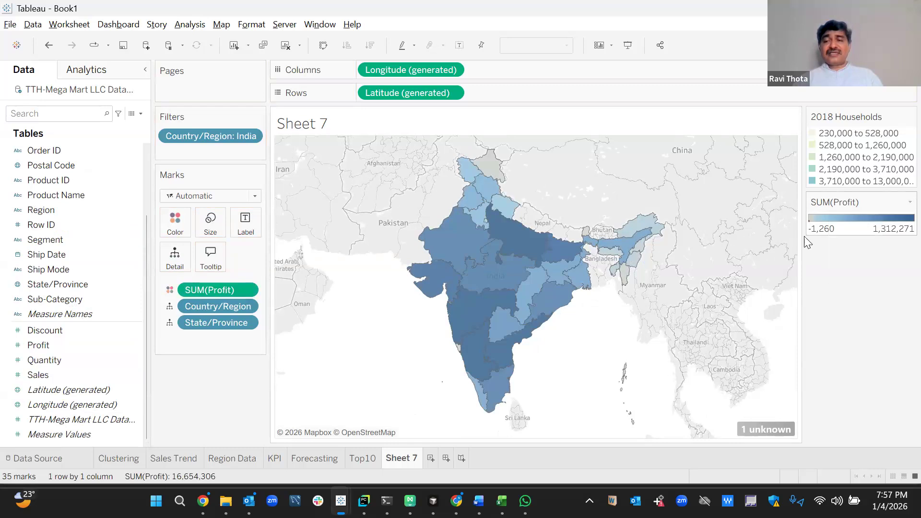
left_click(910, 202)
left_click(898, 215)
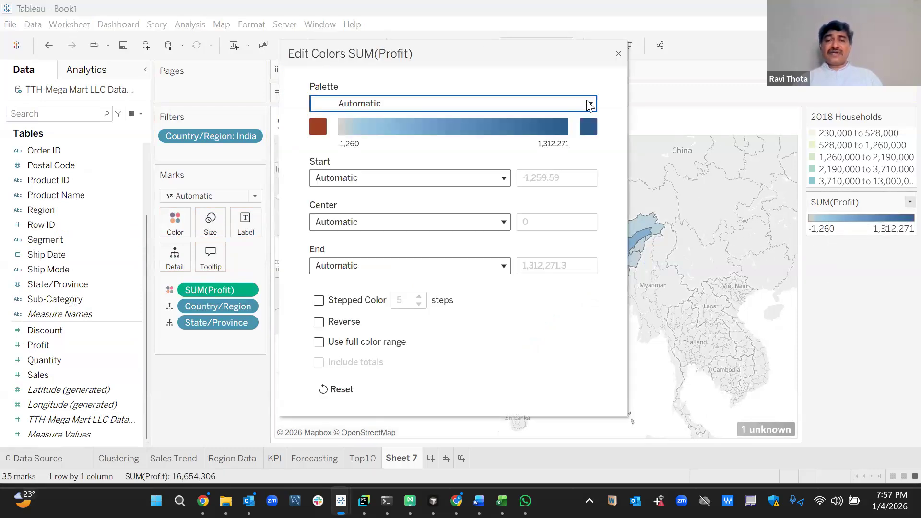
left_click(587, 104)
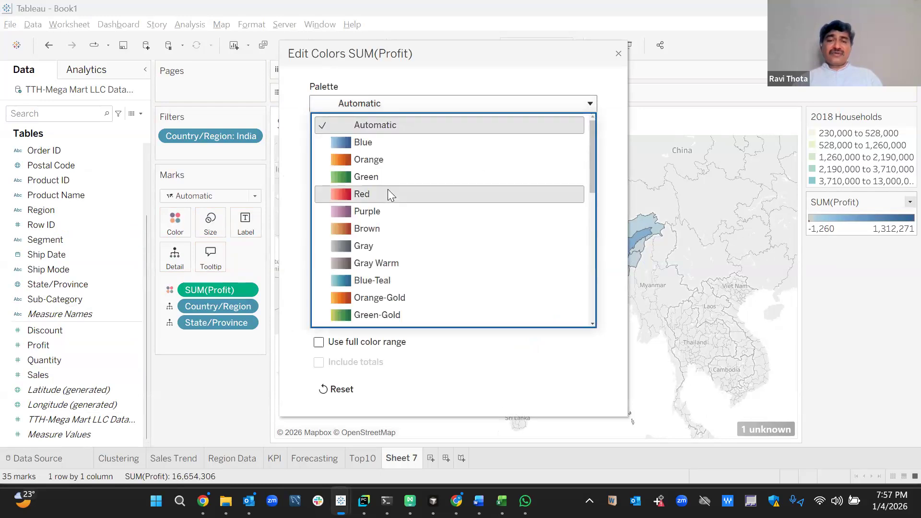
left_click(373, 318)
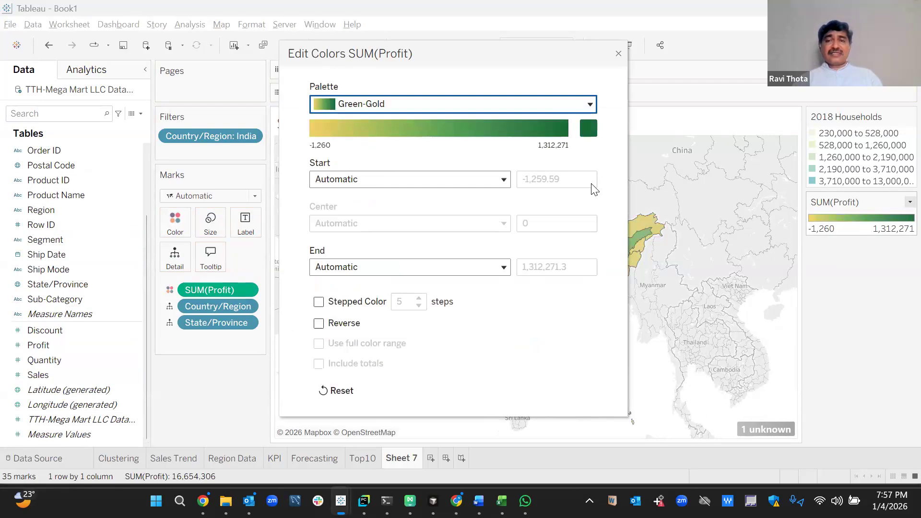
left_click(618, 54)
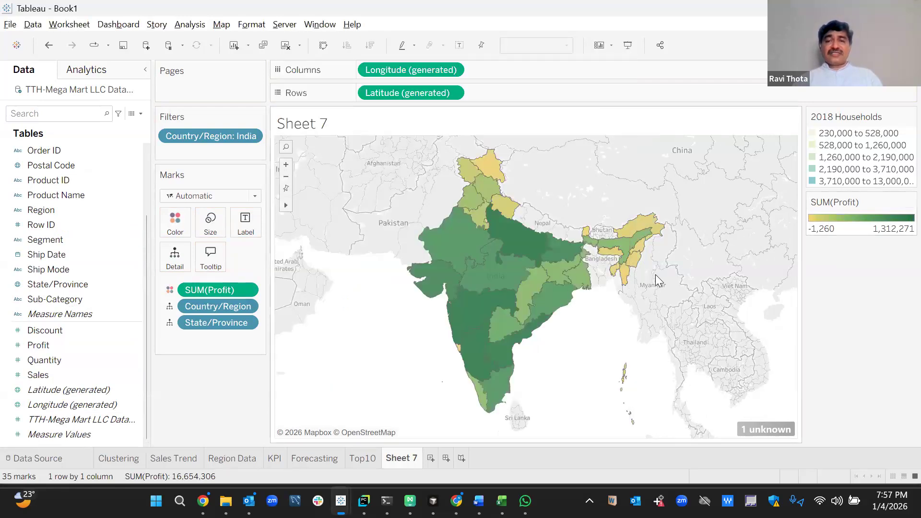
left_click(220, 25)
mouse_move(235, 40)
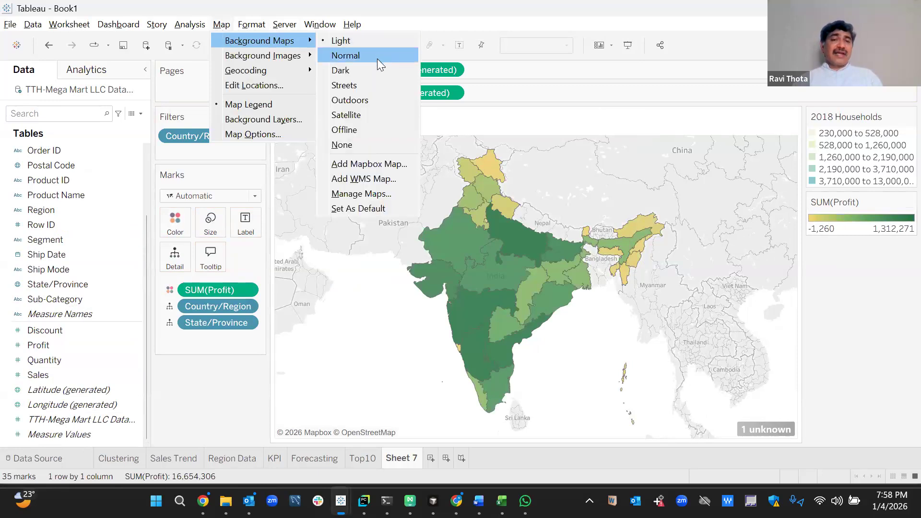
left_click(374, 70)
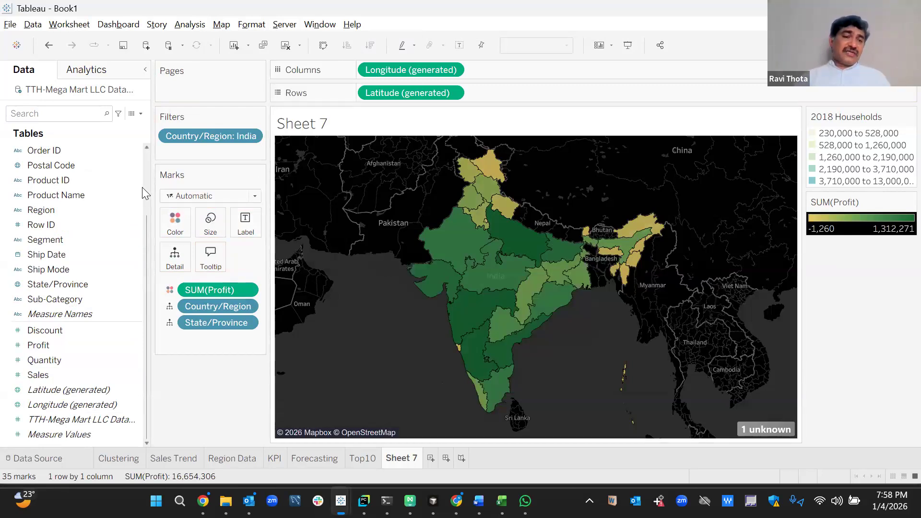
scroll(144, 191, "up", 2)
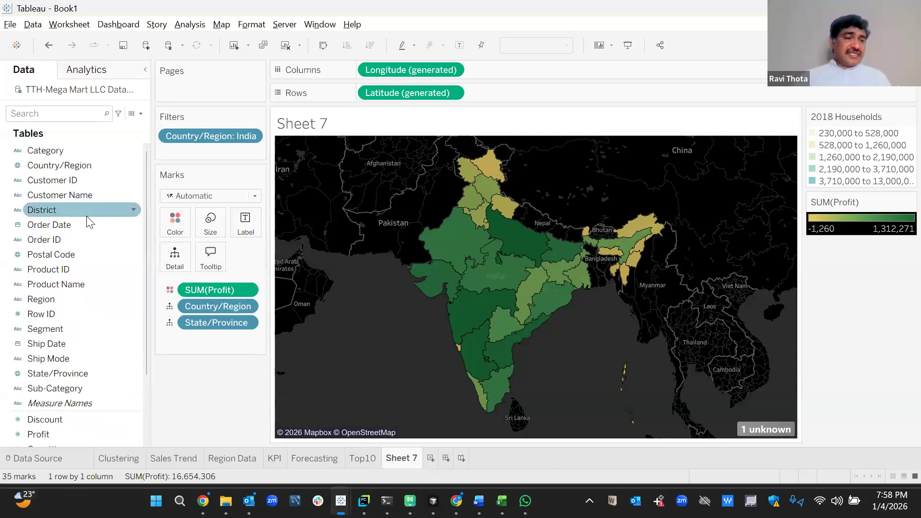
Put YEAR(Order Date) on Pages and play through the years.
left_click_drag(80, 225, 213, 92)
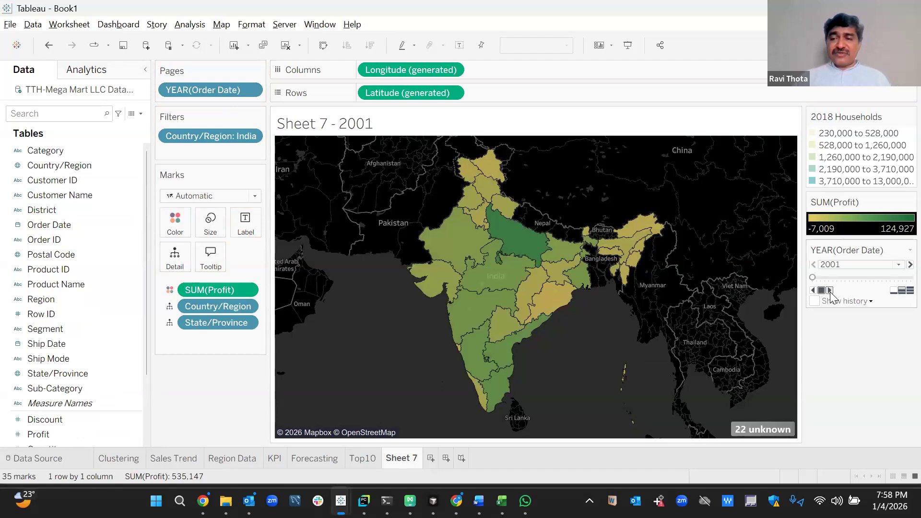
left_click(830, 291)
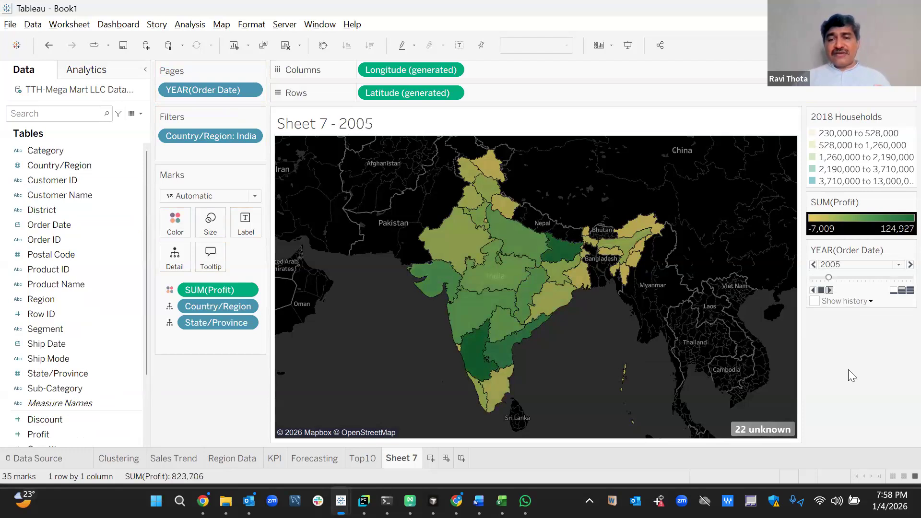
mouse_move(489, 298)
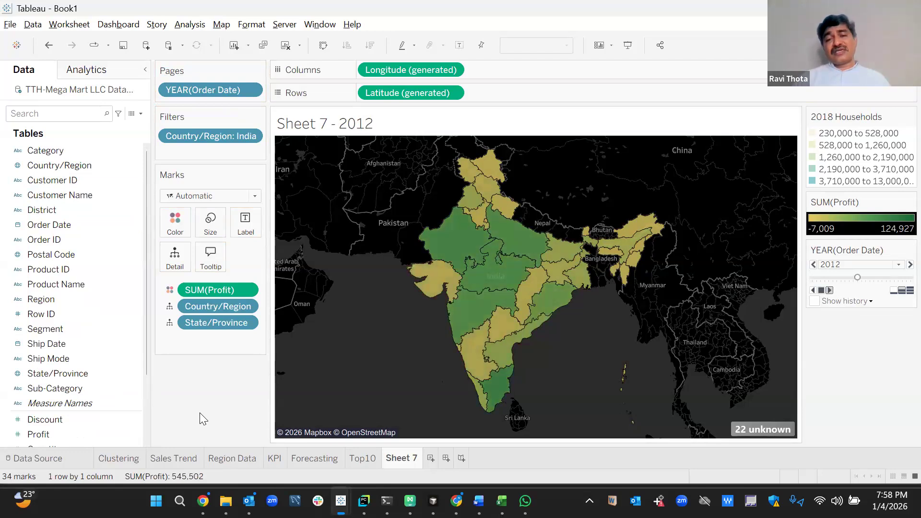
Rename Sheet 7 to 'Map'.
right_click(394, 456)
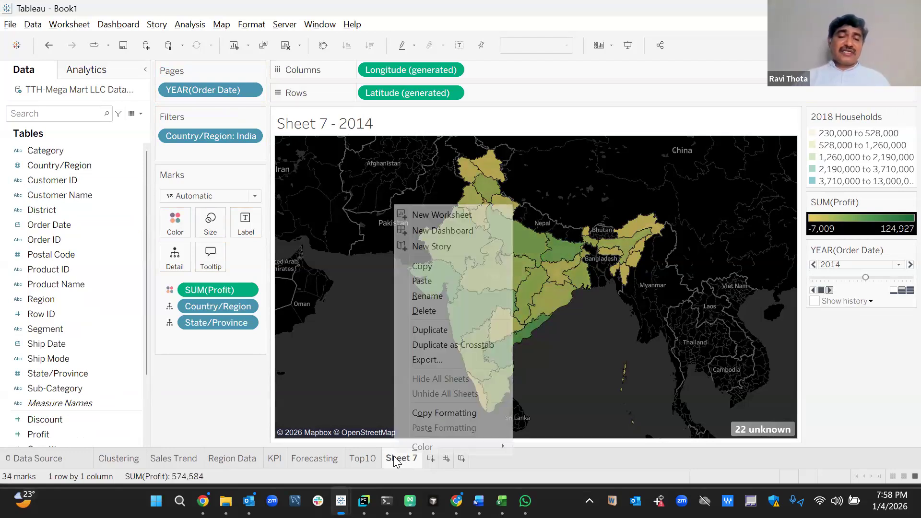
left_click(451, 298)
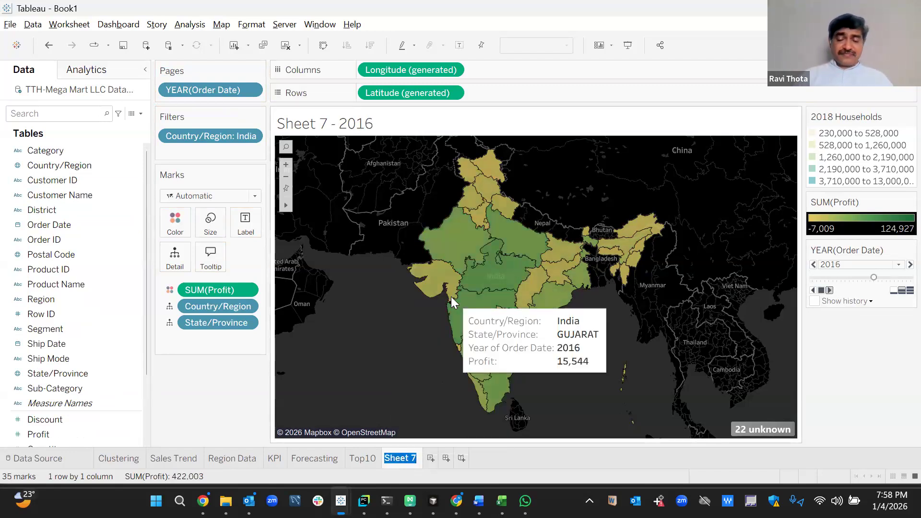
type("Map")
key("Return")
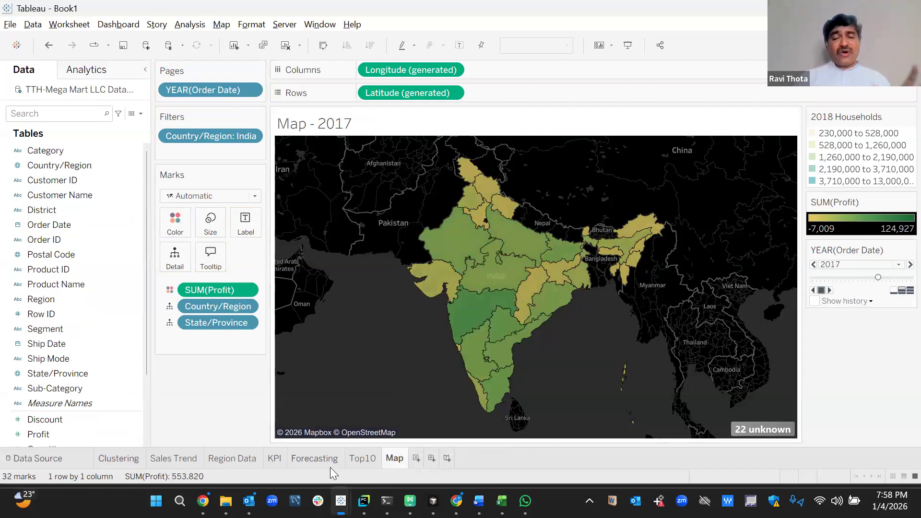
mouse_move(330, 469)
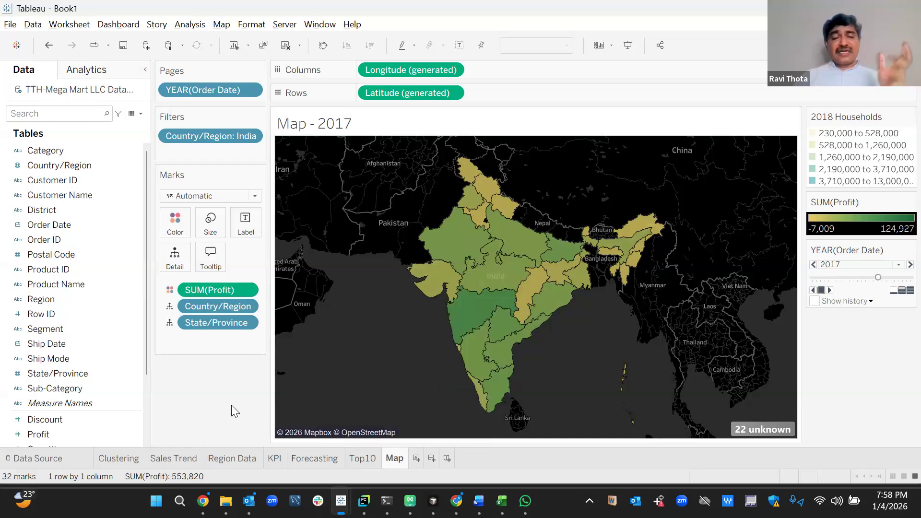
Make Dashboard 1 fixed at Generic Desktop (1366 x 768) and drop an Image object onto it.
left_click(431, 458)
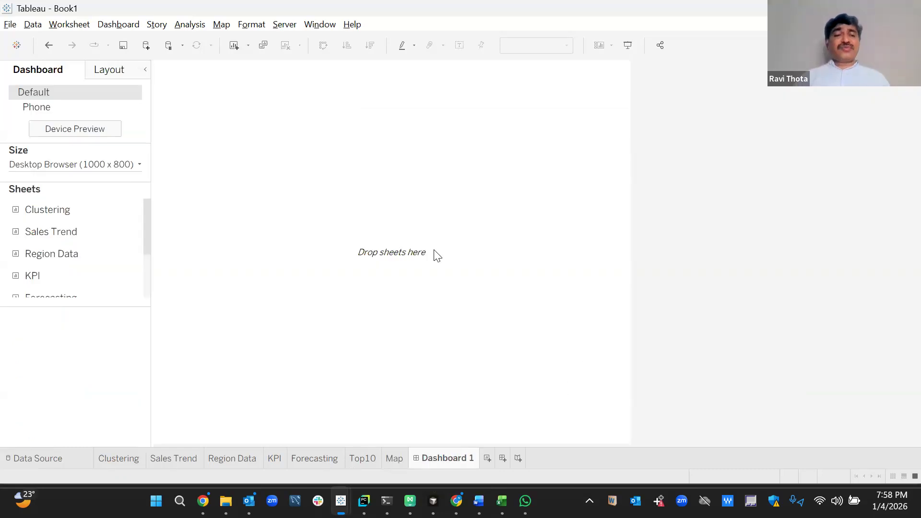
left_click(108, 166)
left_click(111, 188)
left_click(103, 214)
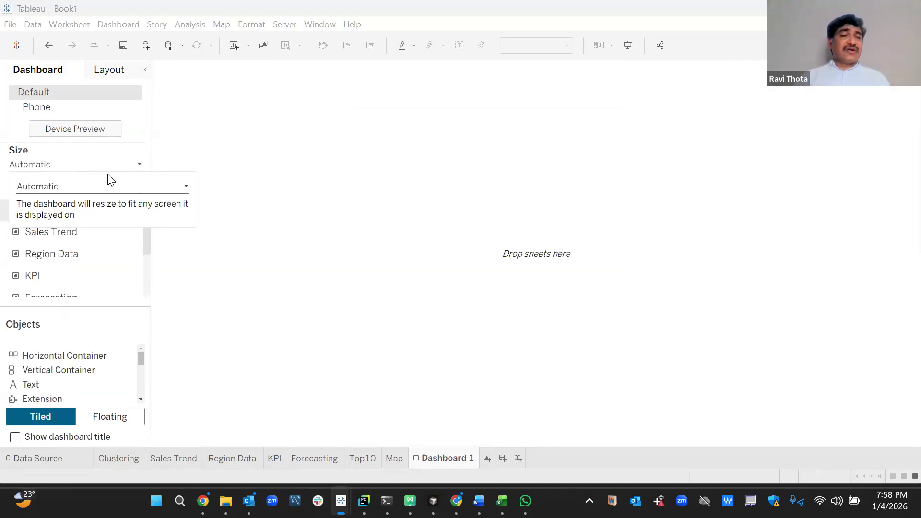
left_click(108, 186)
left_click(82, 200)
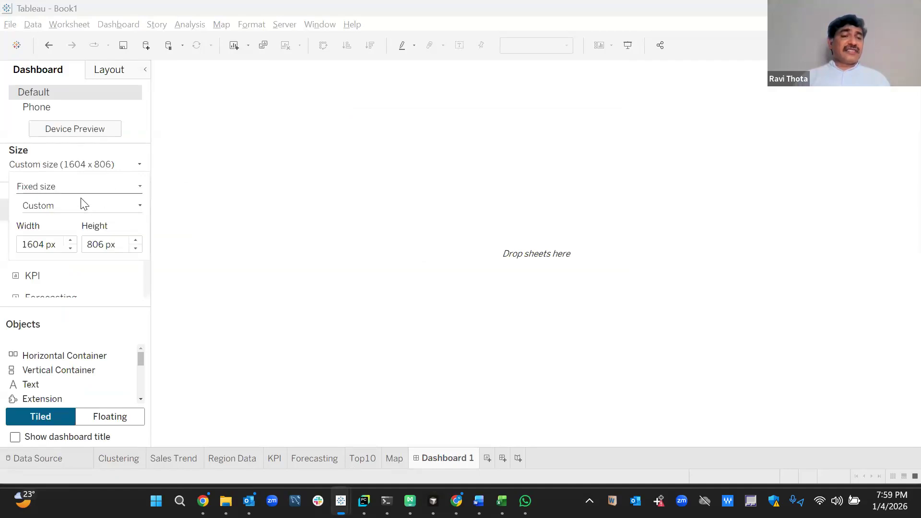
left_click(67, 207)
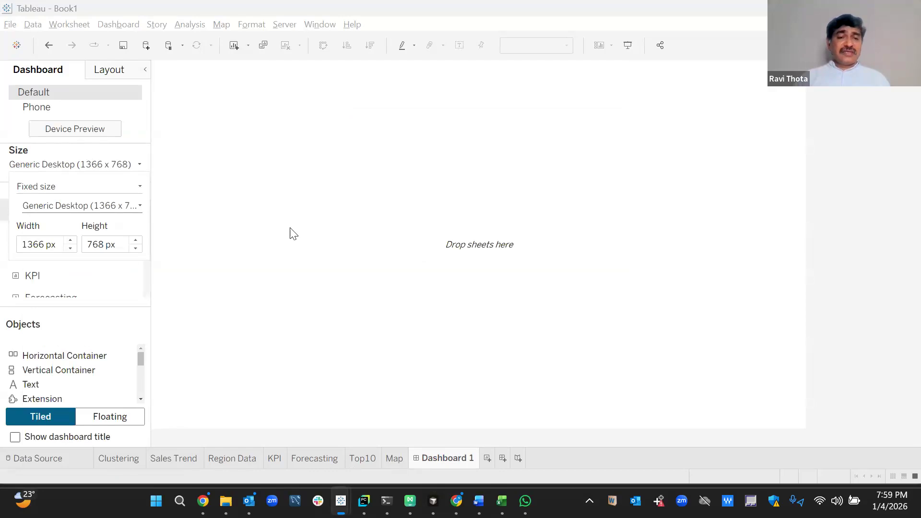
left_click(293, 234)
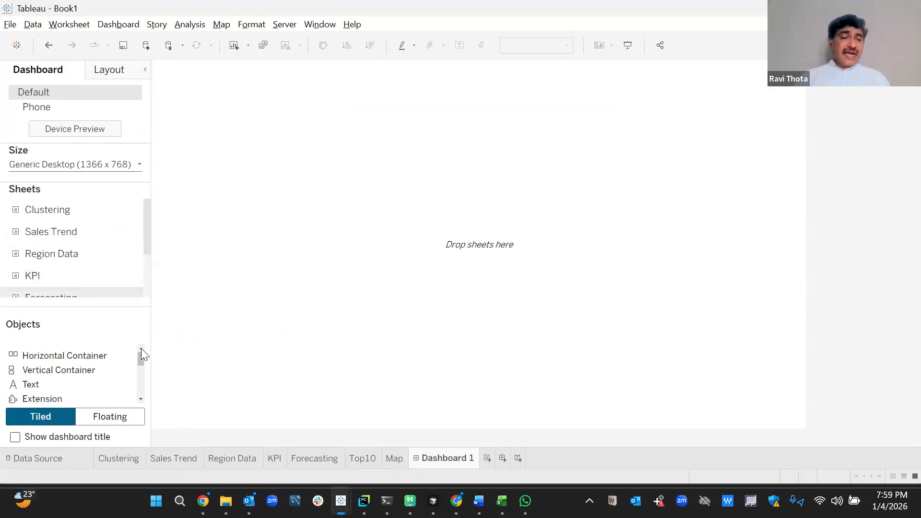
scroll(139, 365, "down", 3)
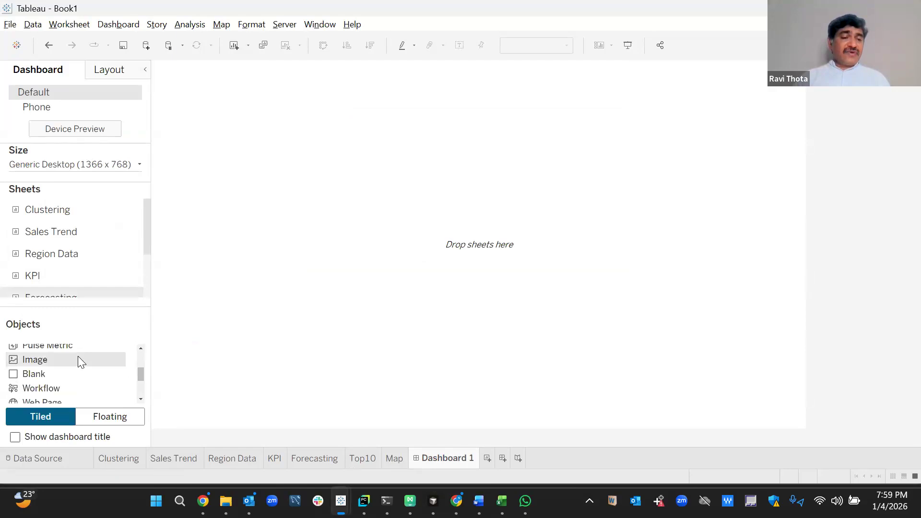
left_click_drag(79, 361, 280, 322)
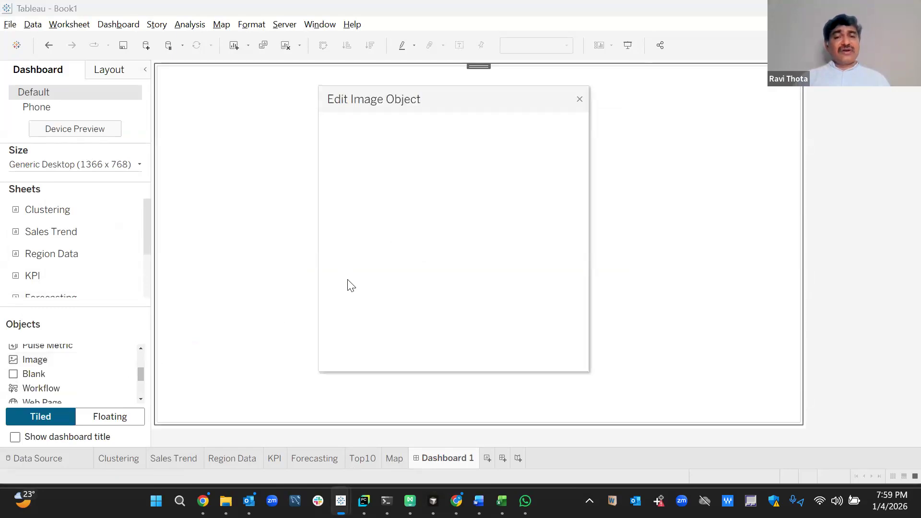
Set the image to fit and browse to D:\TTH - Data\Webinar\3-4Aug2025.
left_click(360, 209)
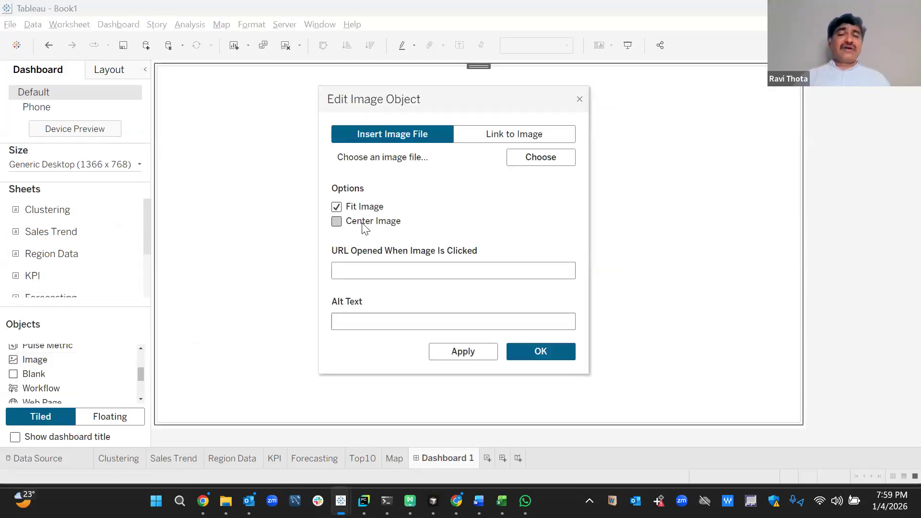
left_click(528, 159)
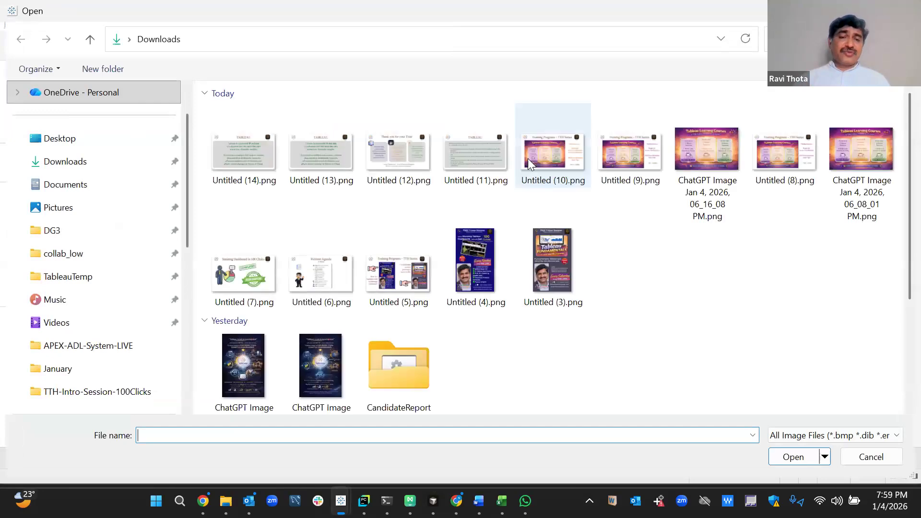
left_click(112, 147)
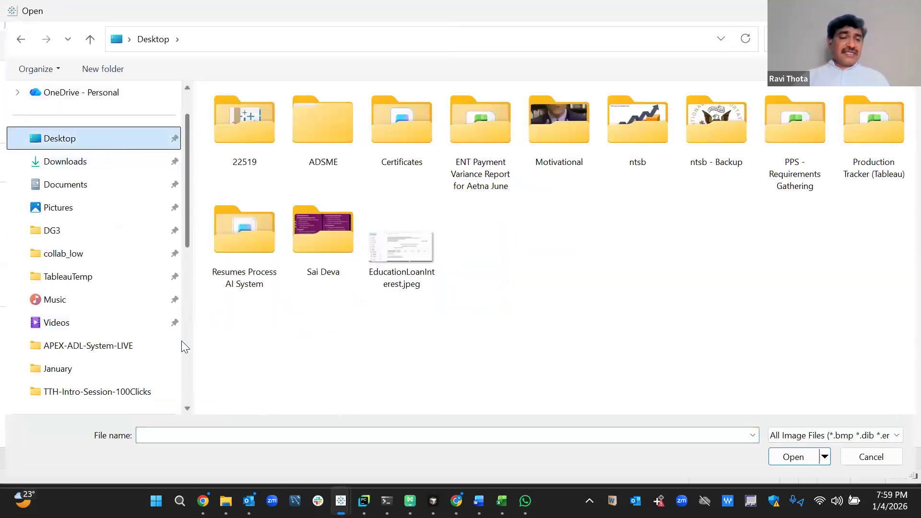
scroll(148, 312, "down", 4)
left_click(100, 231)
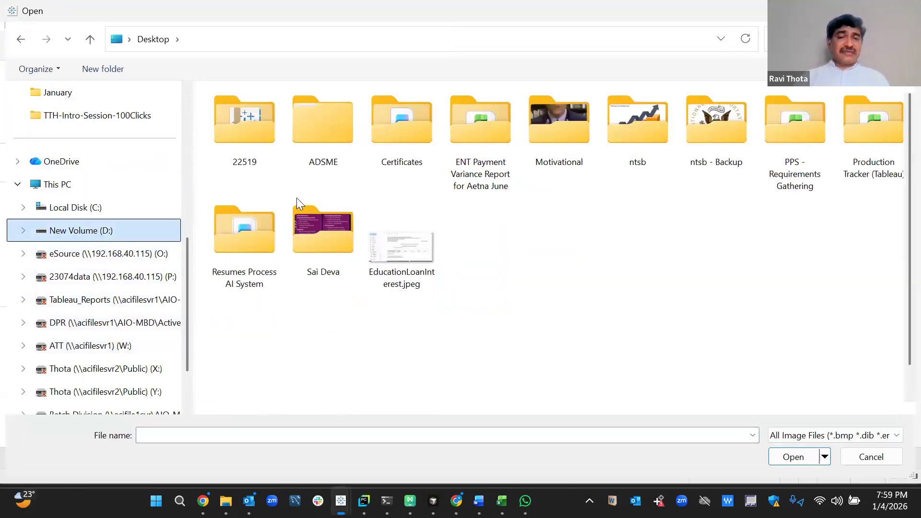
left_click(390, 227)
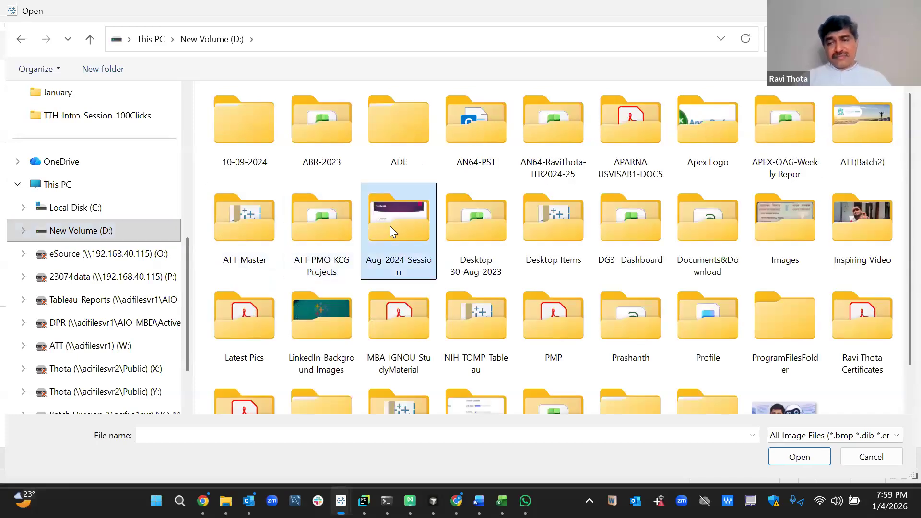
key("w")
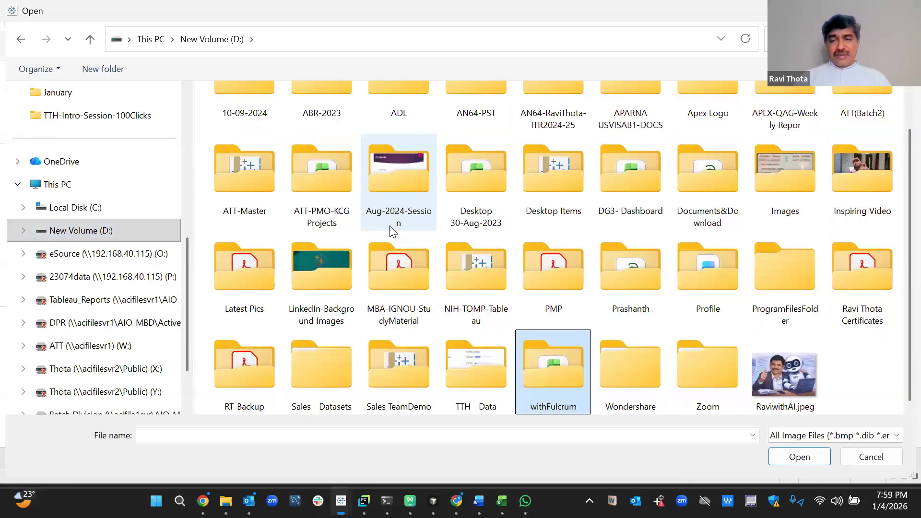
key("Right")
key("Right")
key("Left")
key("Left")
key("Left")
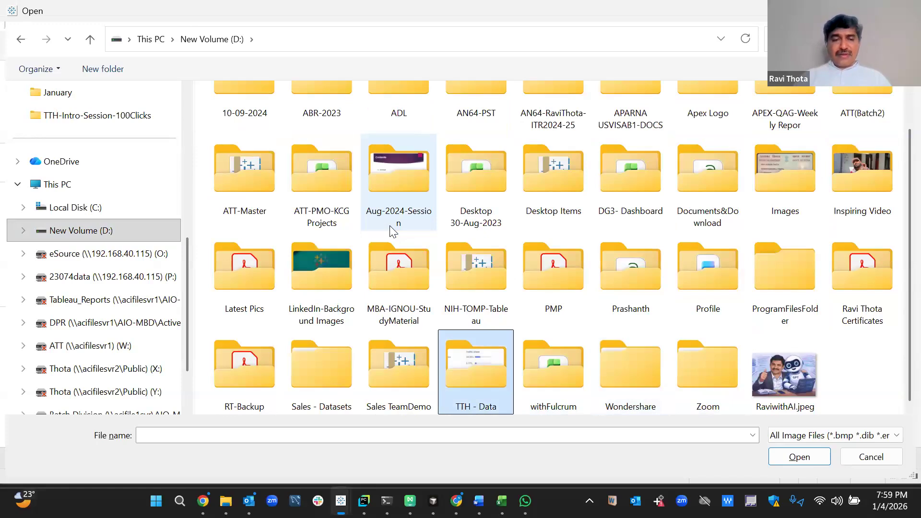
key("Return")
key("Down")
key("Down")
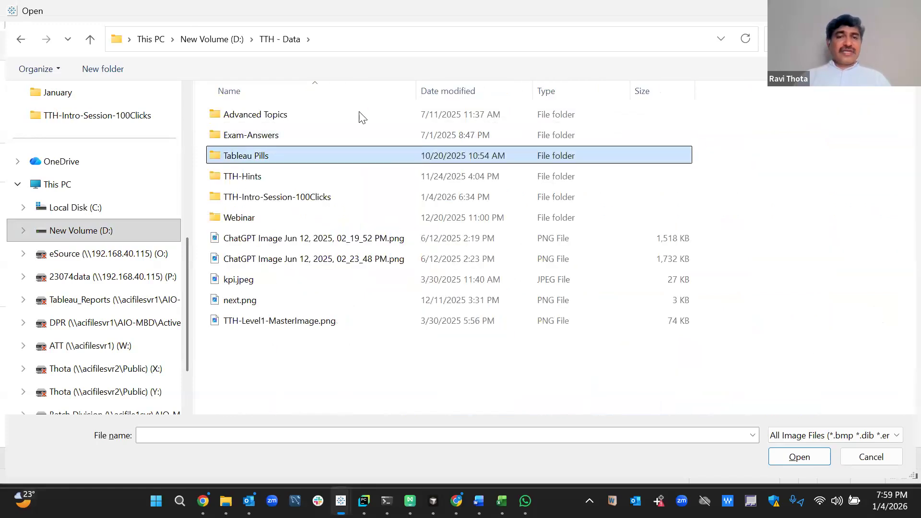
left_click(860, 70)
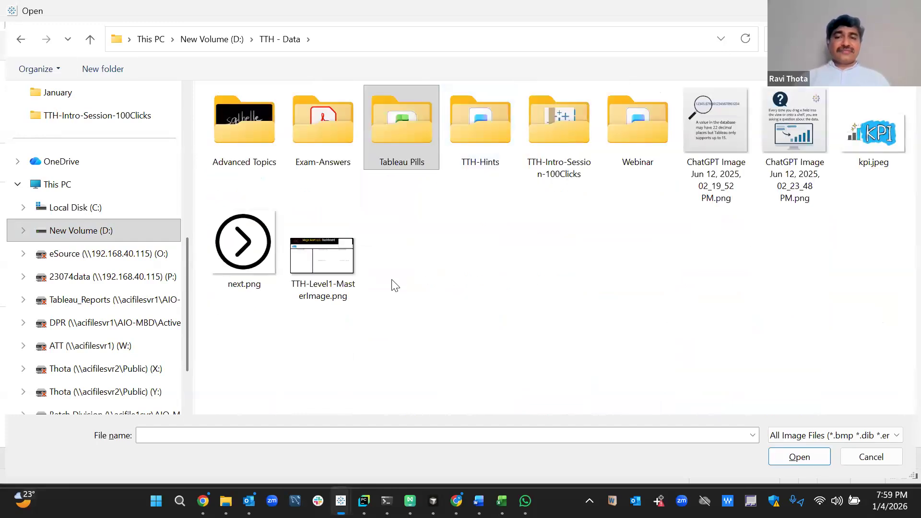
double_click(637, 150)
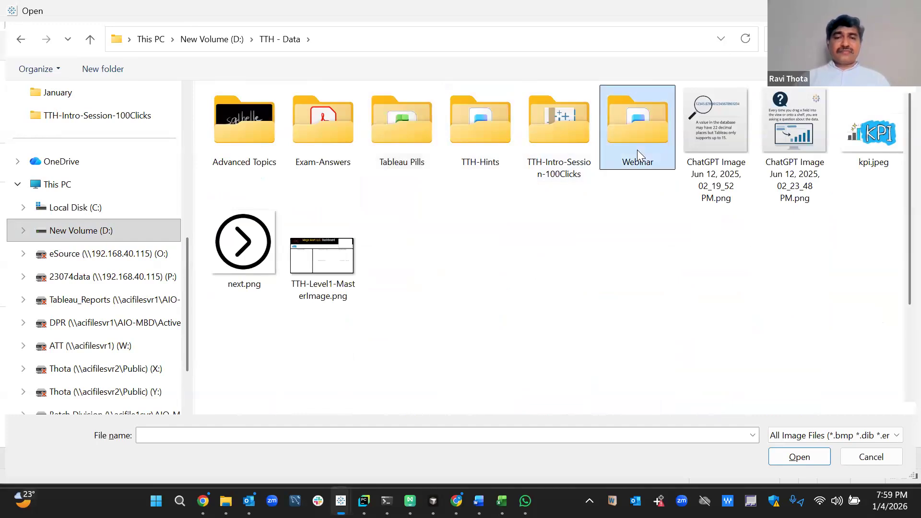
left_click(269, 116)
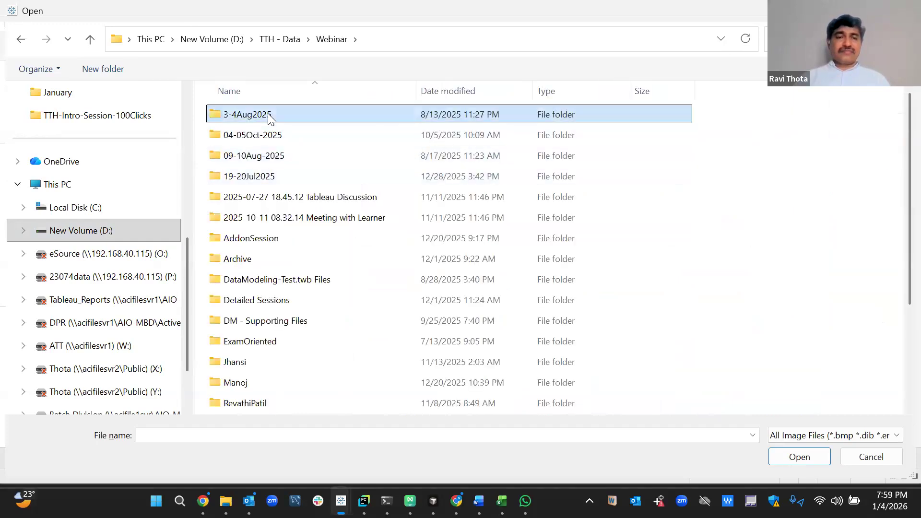
double_click(269, 116)
Choose TTH-Level1-MasterImage.png and apply it to the image object.
double_click(323, 135)
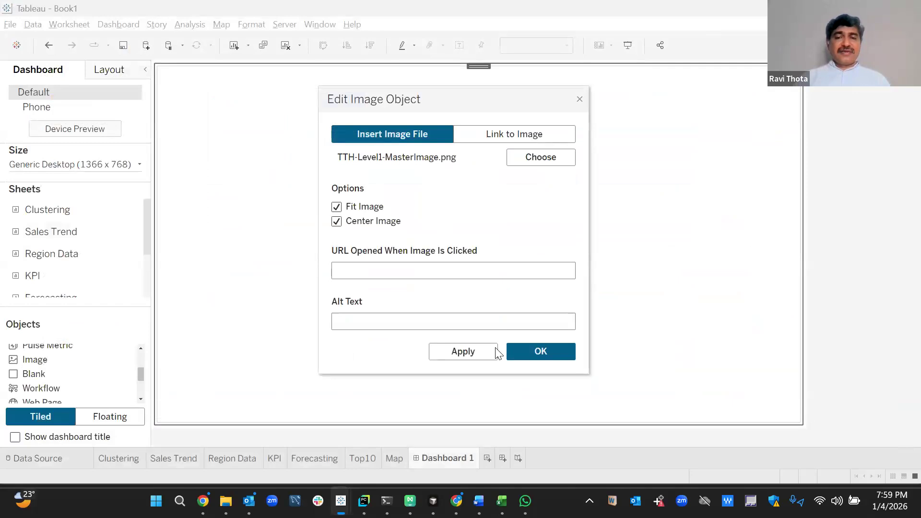
left_click(463, 352)
left_click(534, 353)
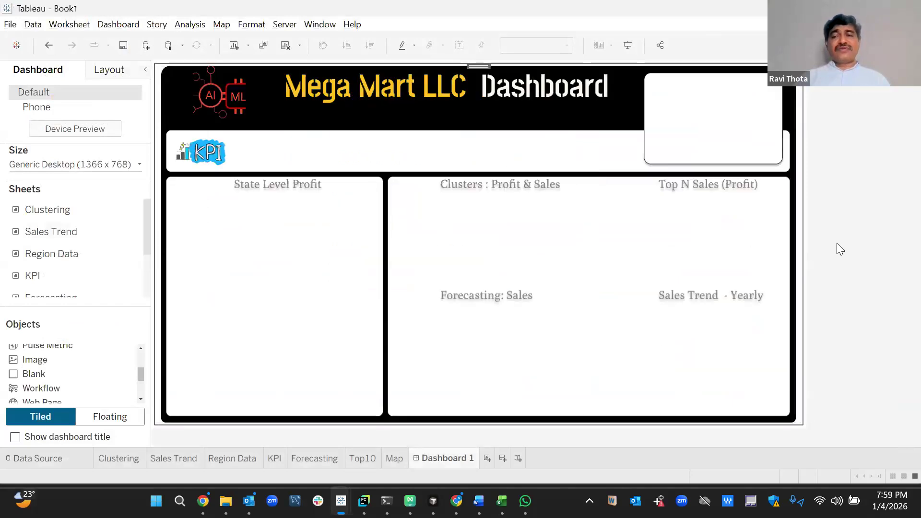
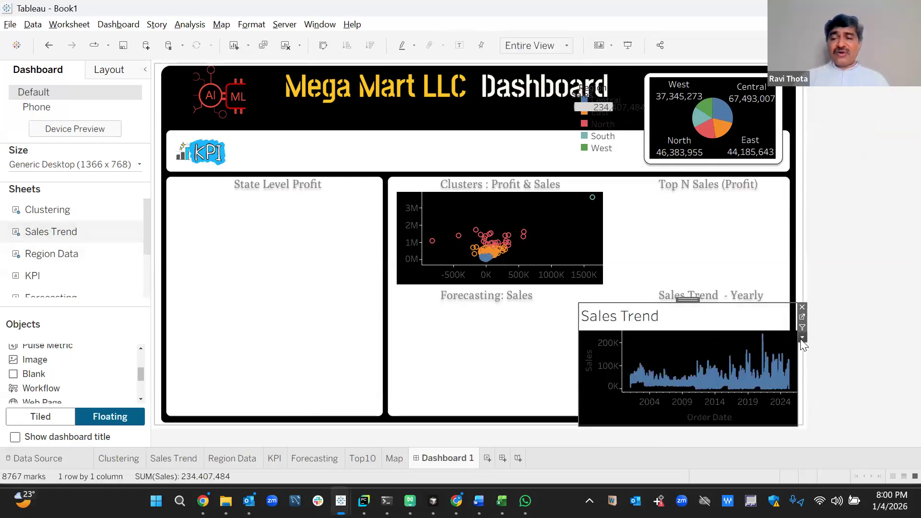
Hide the Sales Trend chart's title, then resize it and its axes to fit under the Sales Trend – Yearly heading.
left_click(802, 338)
left_click(813, 289)
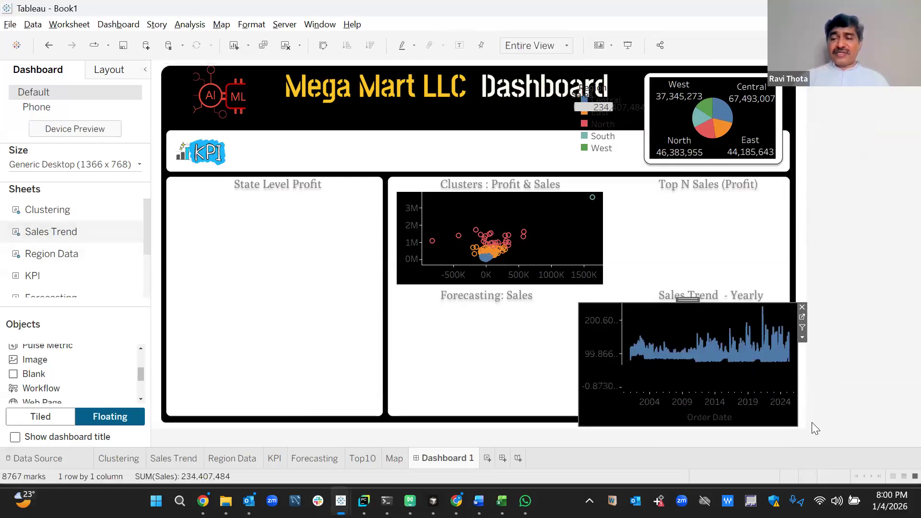
left_click_drag(634, 390, 611, 409)
mouse_move(793, 410)
left_mouse_down()
mouse_move(782, 415)
mouse_move(787, 409)
left_mouse_up()
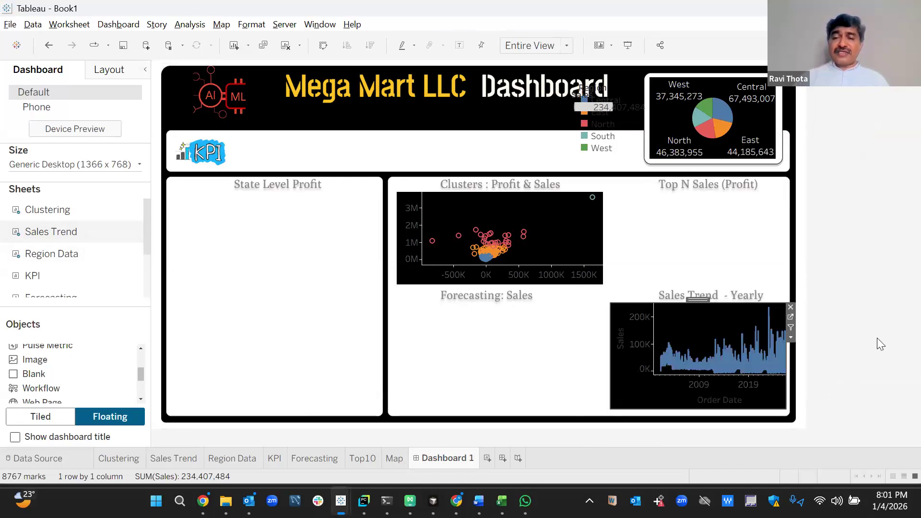
left_click_drag(719, 391, 719, 391)
left_click_drag(653, 360, 635, 359)
left_click(866, 337)
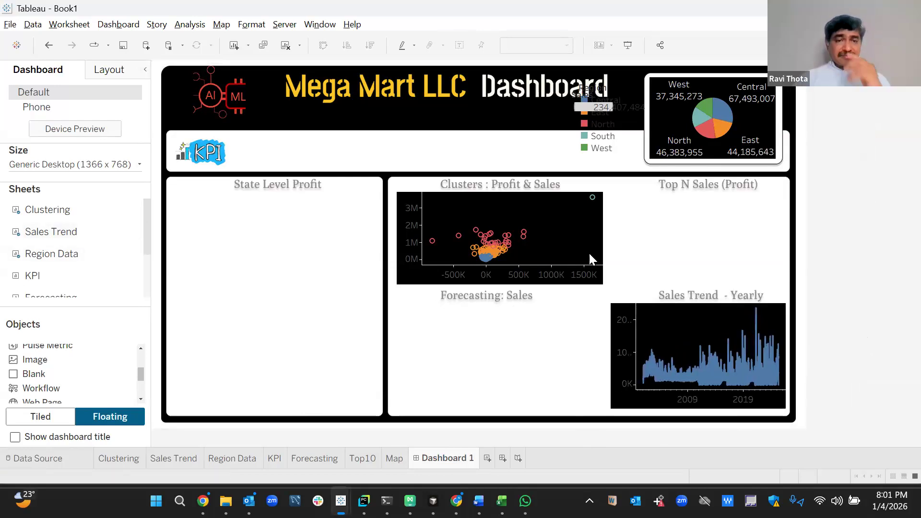
Place the KPI sheet on the dashboard beside the KPI logo.
mouse_move(27, 285)
left_click_drag(93, 231, 231, 131)
left_click_drag(328, 188, 328, 189)
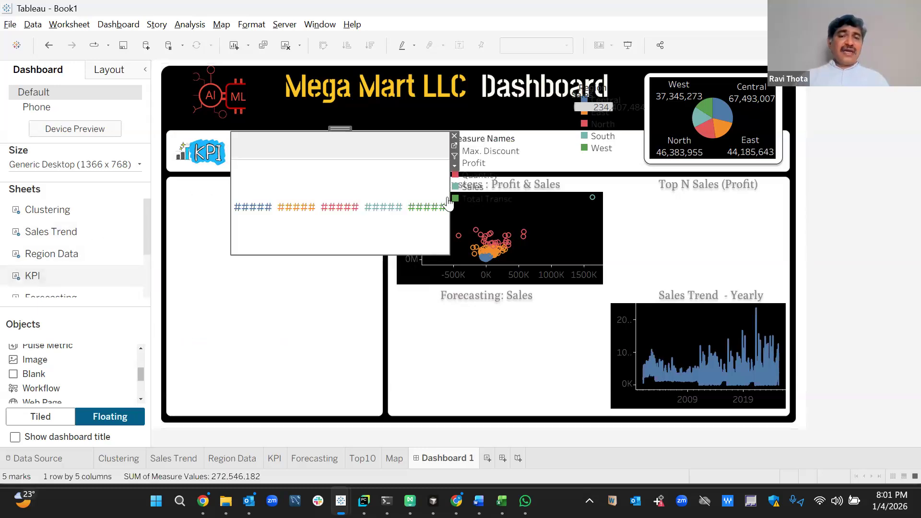
Remove the Measure Names and Region legends and the sales total text from the header.
left_click(512, 155)
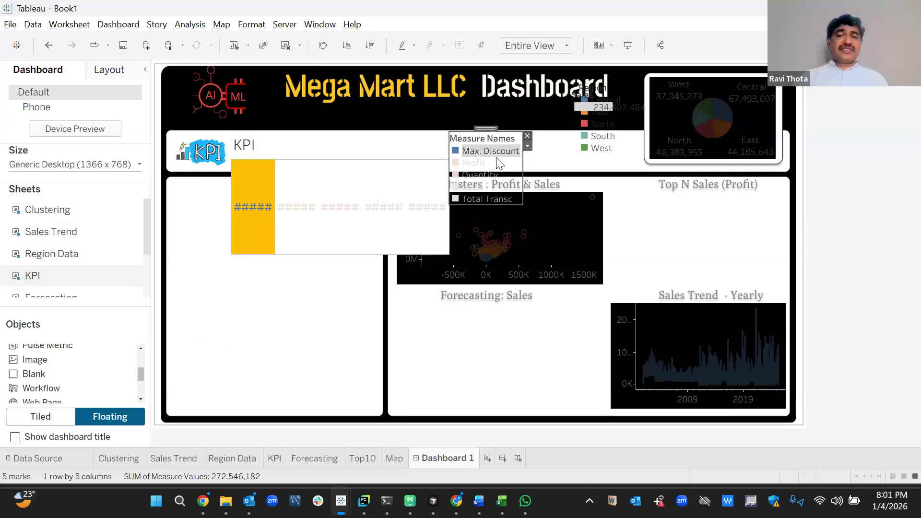
left_click(495, 156)
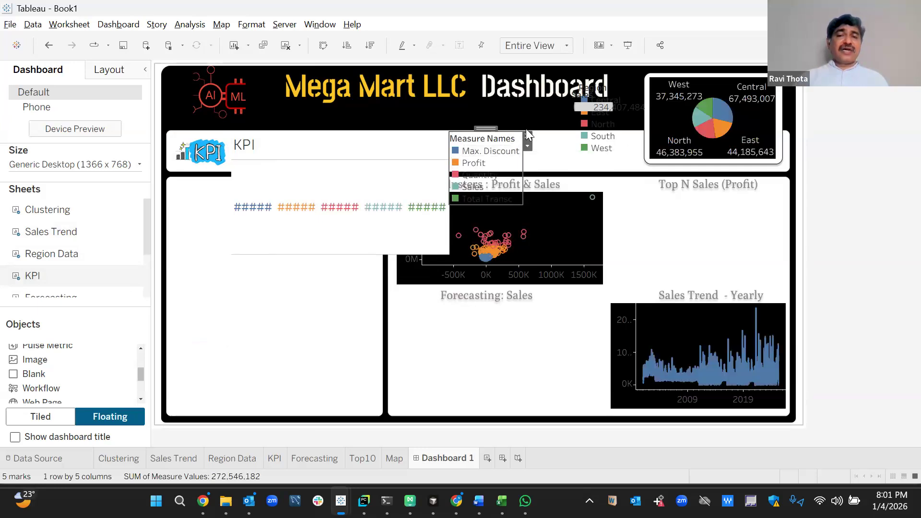
left_click(528, 133)
left_click(601, 127)
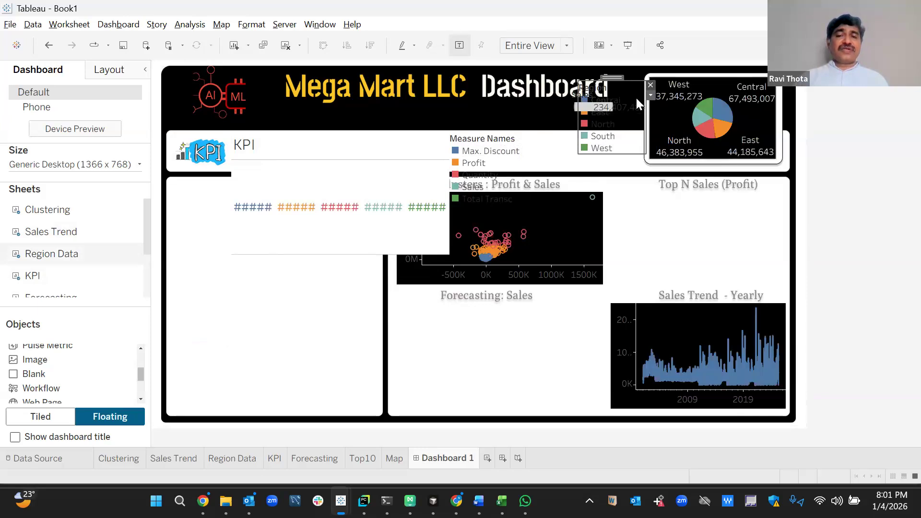
left_click(502, 142)
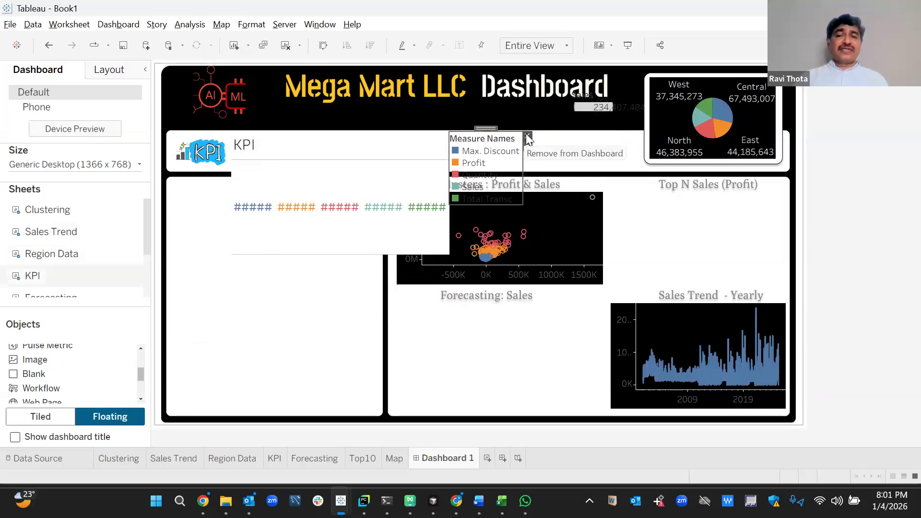
left_click(527, 137)
left_click(588, 96)
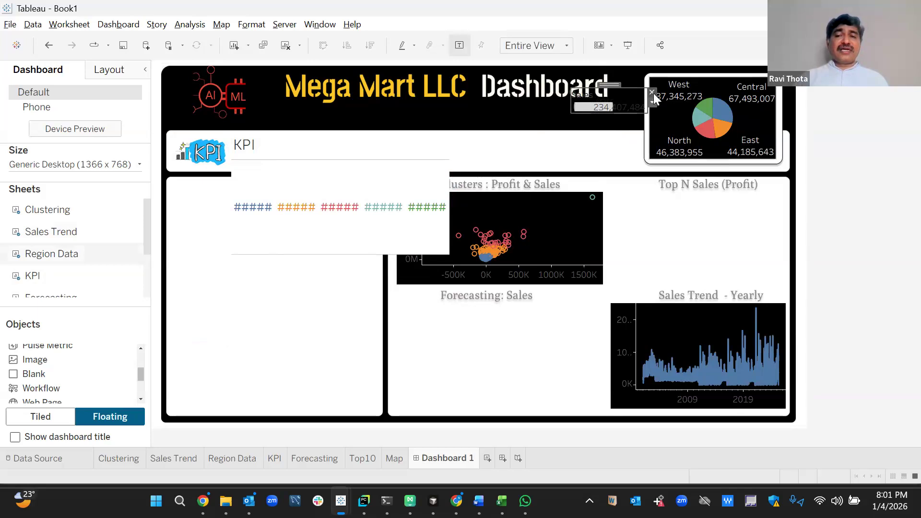
left_click(652, 92)
Hide the KPI sheet's title and stretch it into a wide, short strip.
left_click(346, 181)
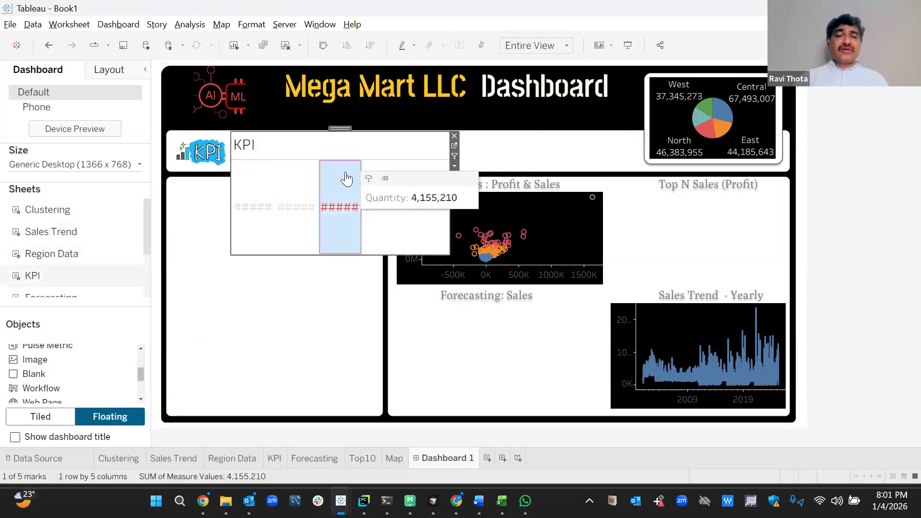
left_click(446, 185)
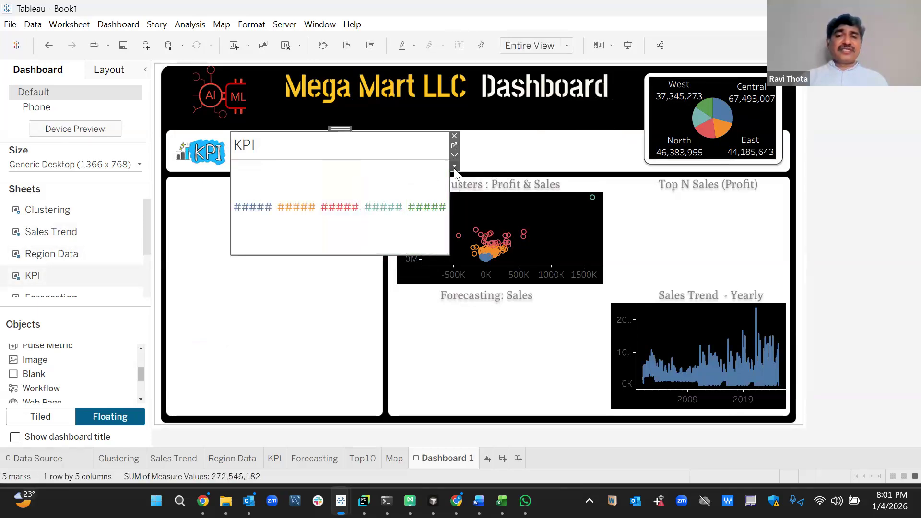
left_click(454, 167)
left_click(469, 231)
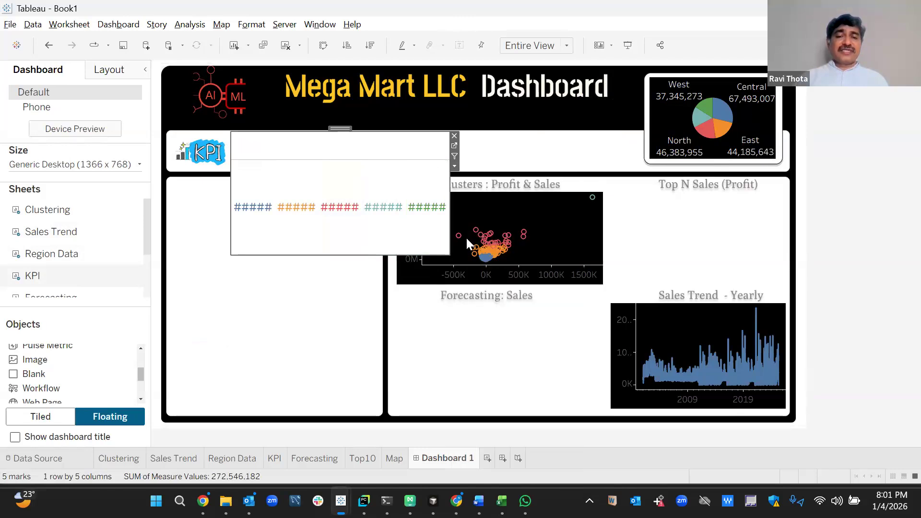
left_click_drag(449, 254, 641, 167)
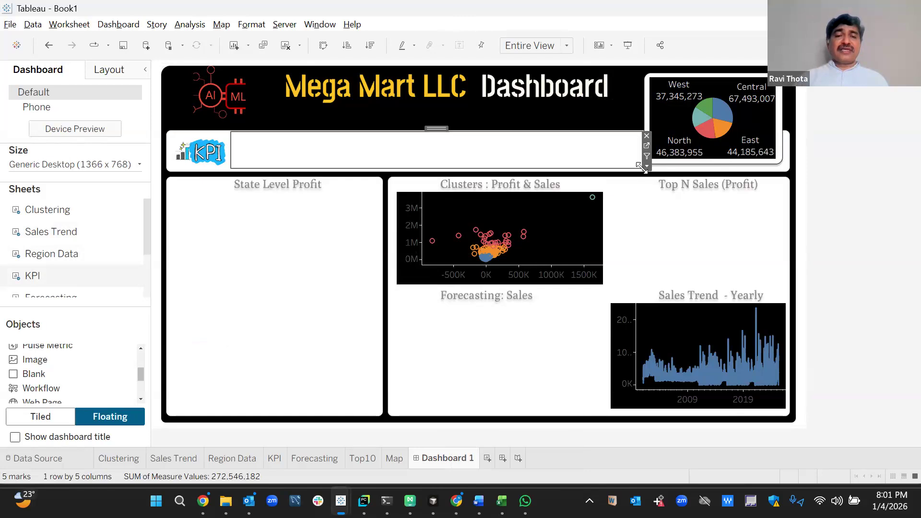
left_click(876, 217)
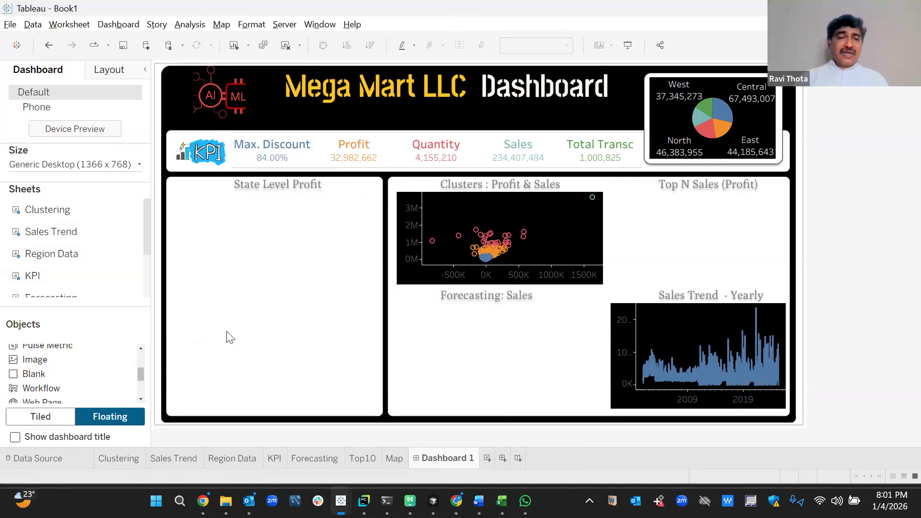
Place the Forecasting sheet under the Forecasting: Sales heading, hide its title, and resize it to fit.
left_click_drag(145, 220, 147, 269)
left_click_drag(51, 243, 392, 303)
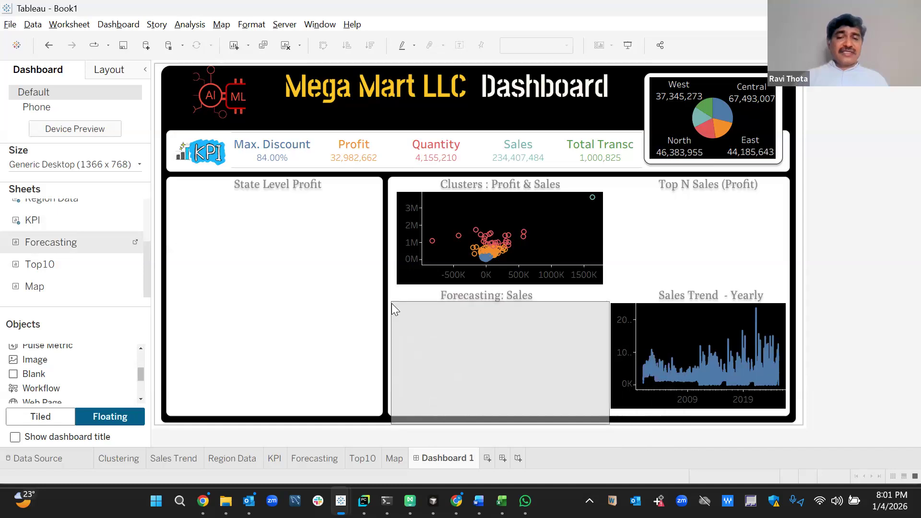
left_click_drag(575, 387, 576, 385)
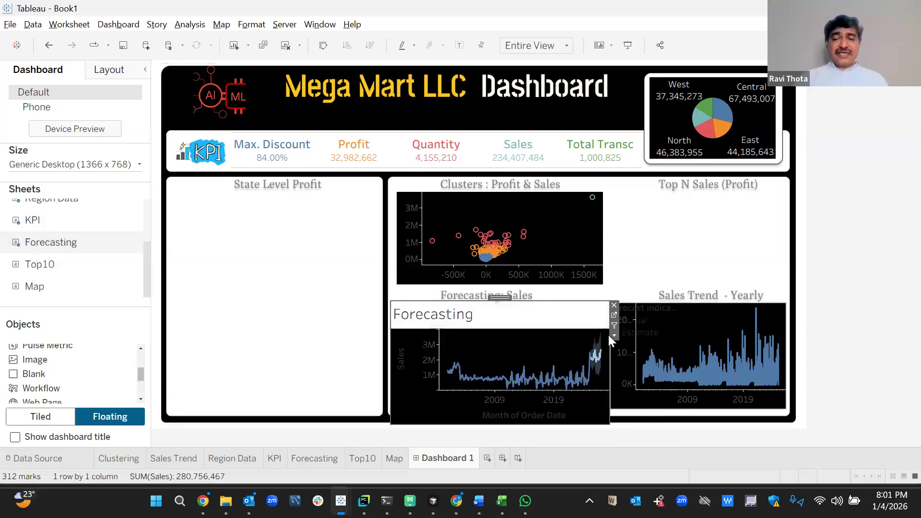
left_click(614, 336)
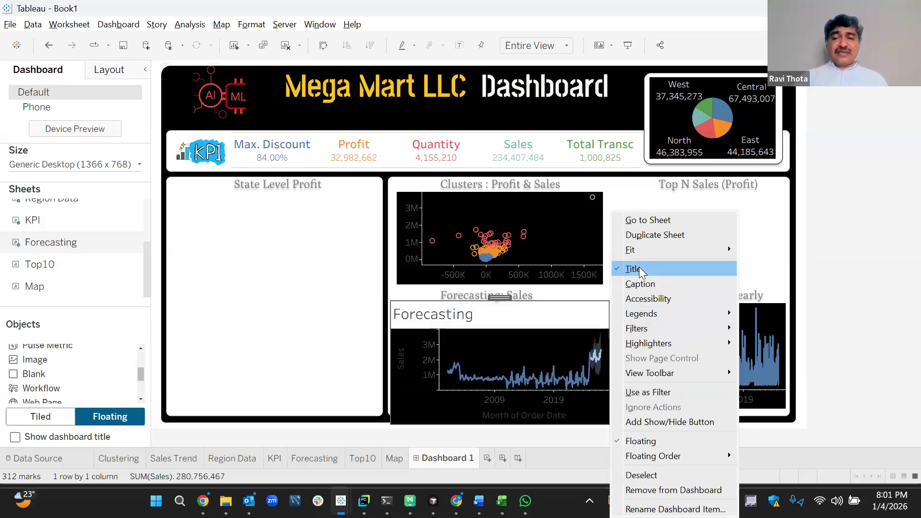
left_click(638, 267)
mouse_move(615, 419)
left_mouse_down()
mouse_move(608, 423)
mouse_move(607, 411)
left_mouse_up()
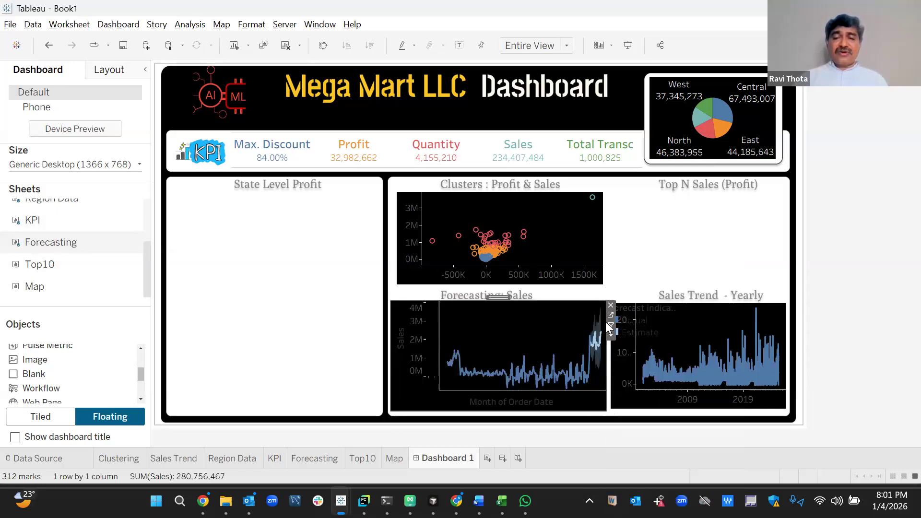
left_click_drag(554, 301, 554, 307)
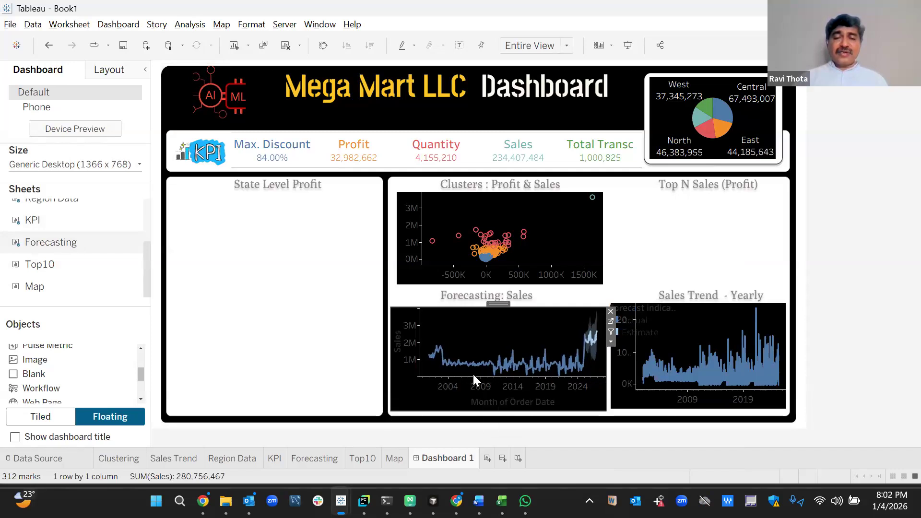
left_click_drag(472, 391, 473, 392)
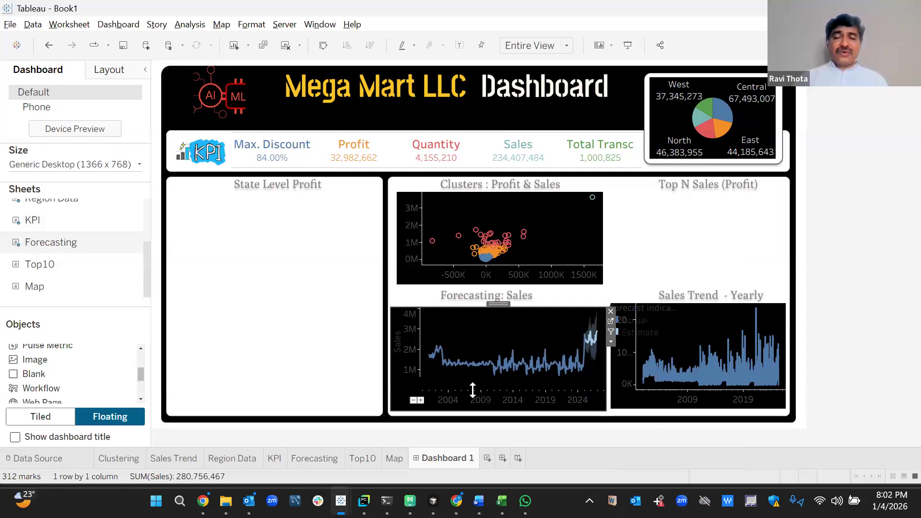
Remove the stray forecast indicator legend from the dashboard.
left_click(875, 281)
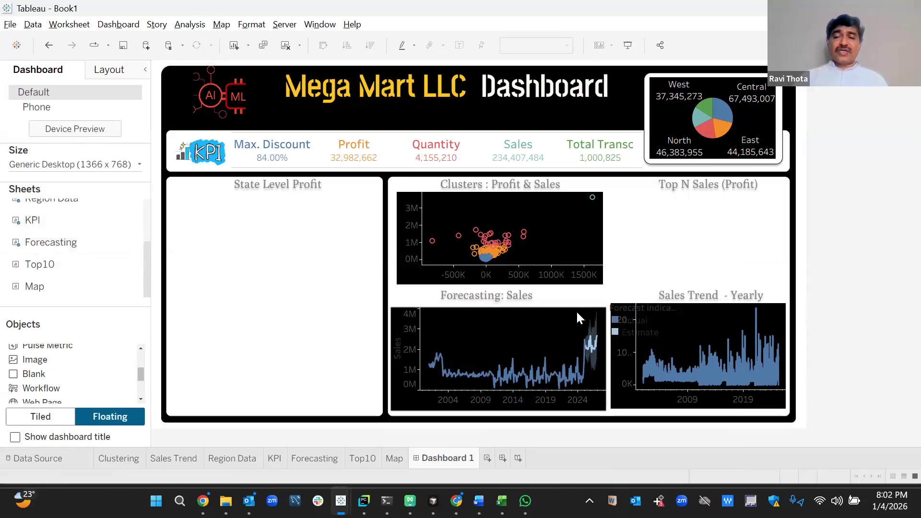
left_click(662, 313)
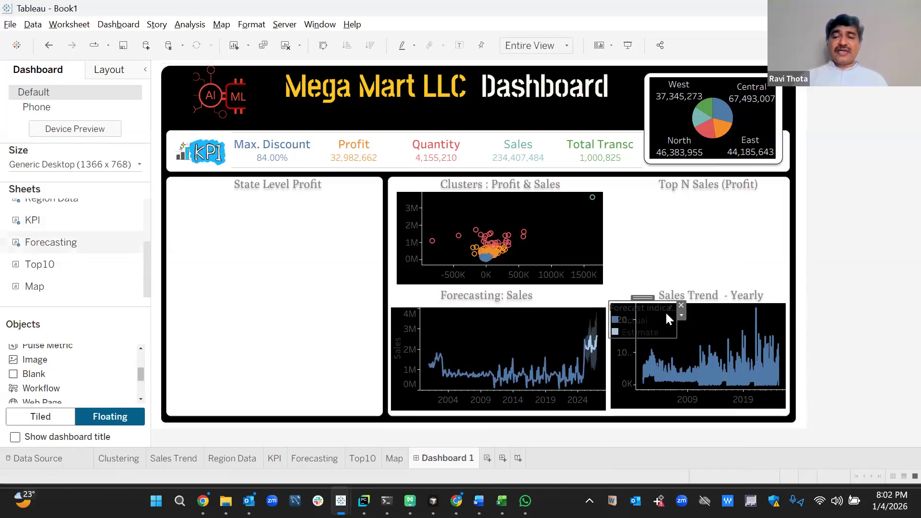
left_click(681, 306)
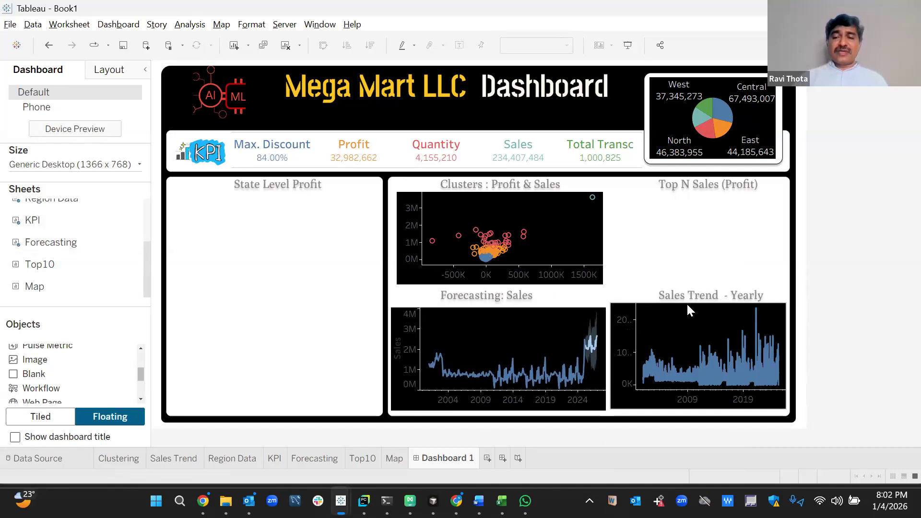
left_click(686, 309)
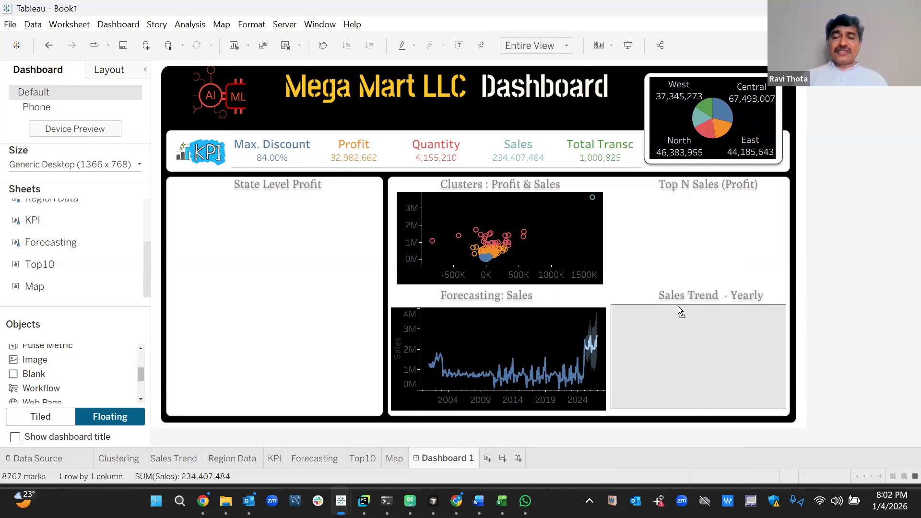
left_click(813, 295)
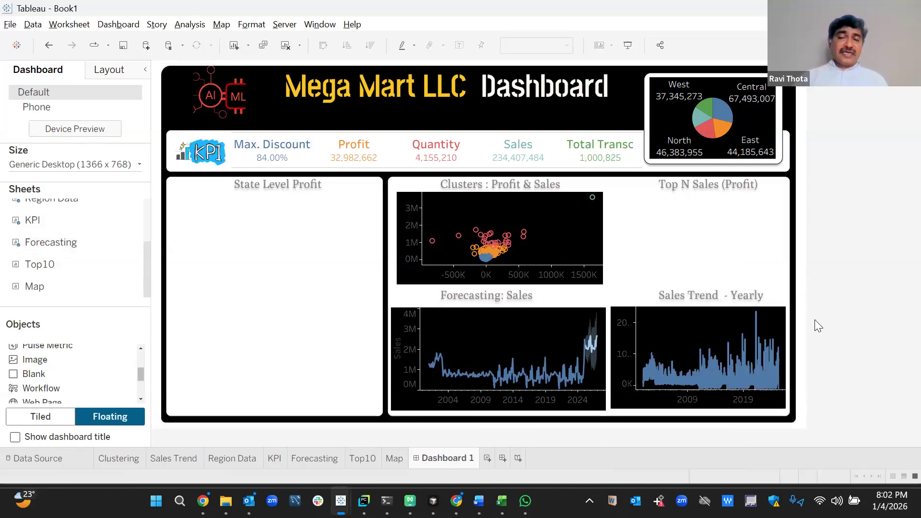
Place the Top10 sheet in the Top N Sales area and shrink it to fit.
mouse_move(26, 263)
left_click_drag(36, 268, 616, 194)
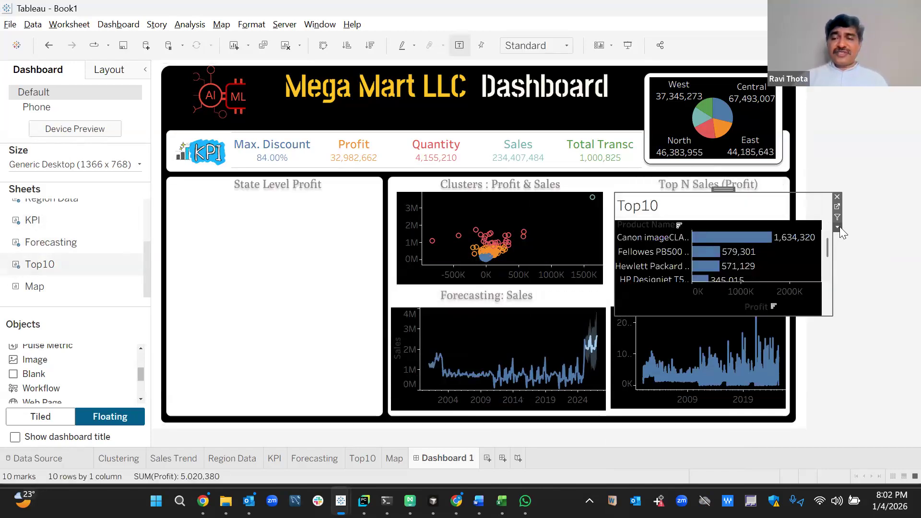
left_click(837, 227)
key("Escape")
left_click_drag(834, 317, 781, 286)
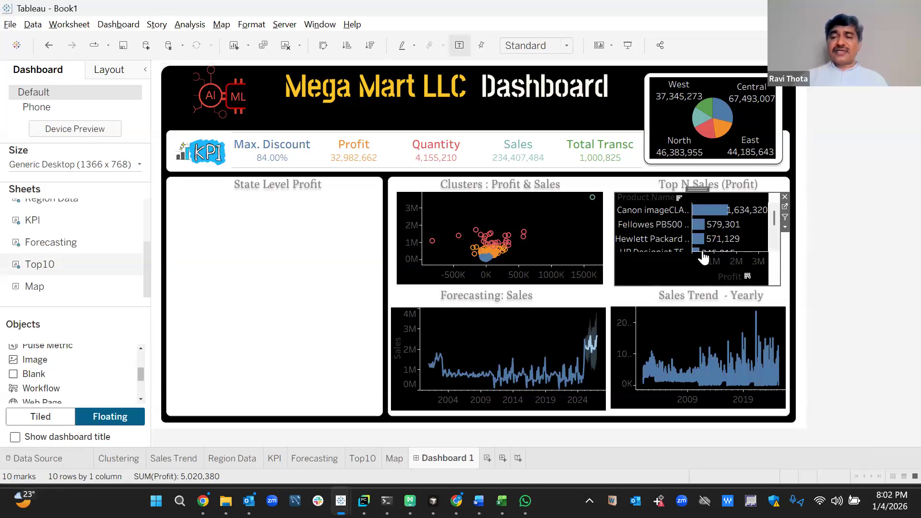
Show five product rows with a narrower name column, then add the Map sheet.
left_click_drag(702, 270, 702, 283)
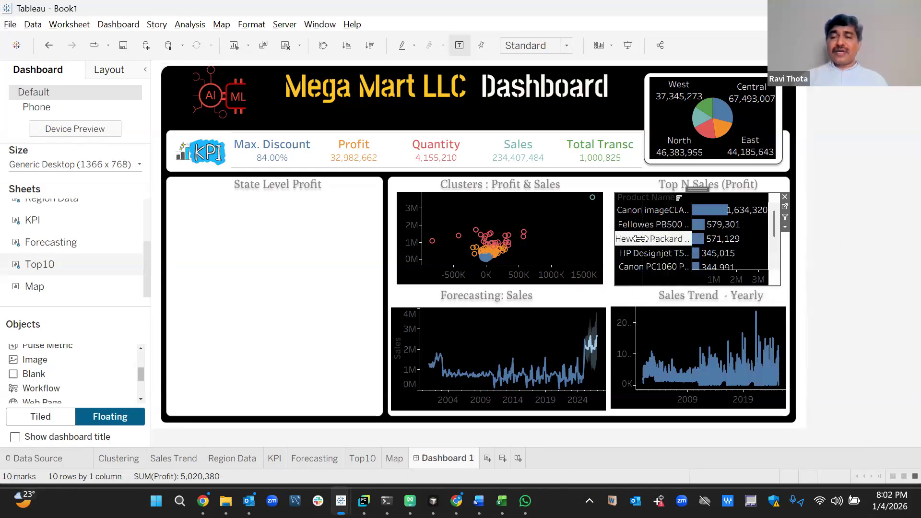
left_click_drag(642, 239, 643, 238)
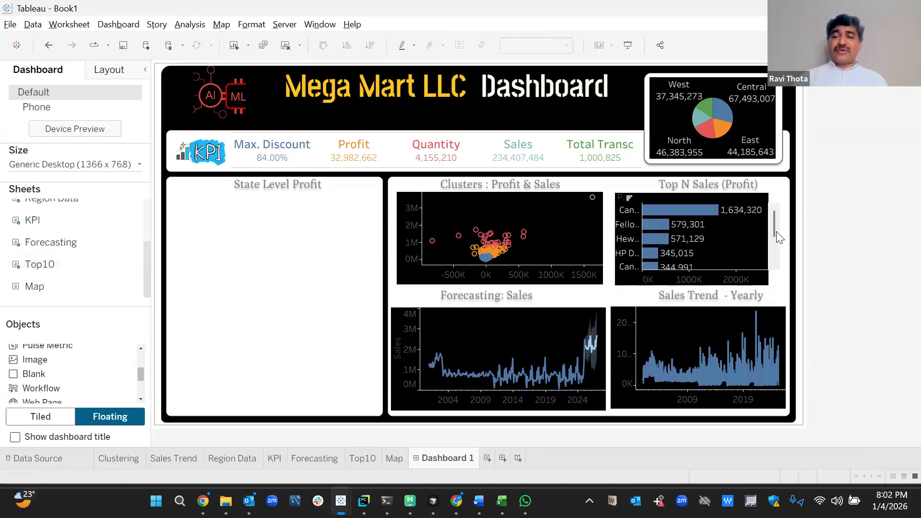
mouse_move(774, 224)
left_mouse_down()
mouse_move(774, 262)
mouse_move(774, 214)
left_mouse_up()
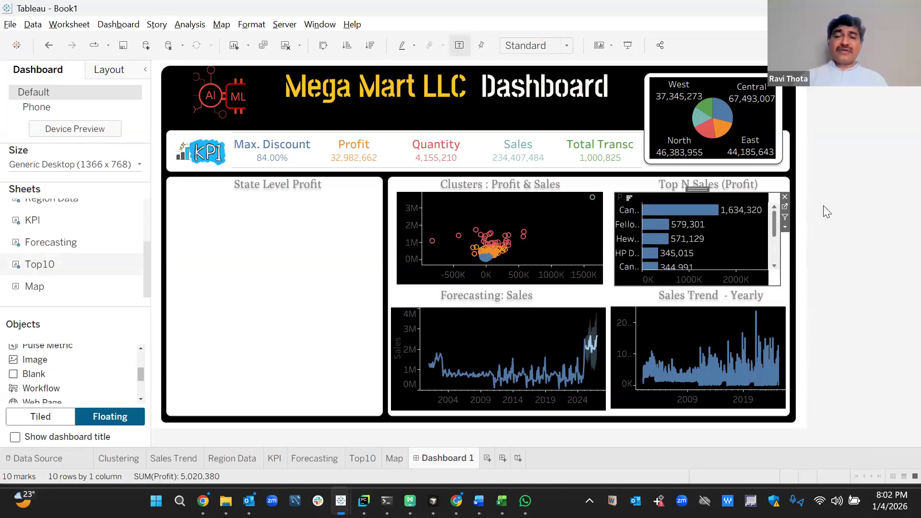
left_click(823, 206)
left_click_drag(36, 286, 171, 202)
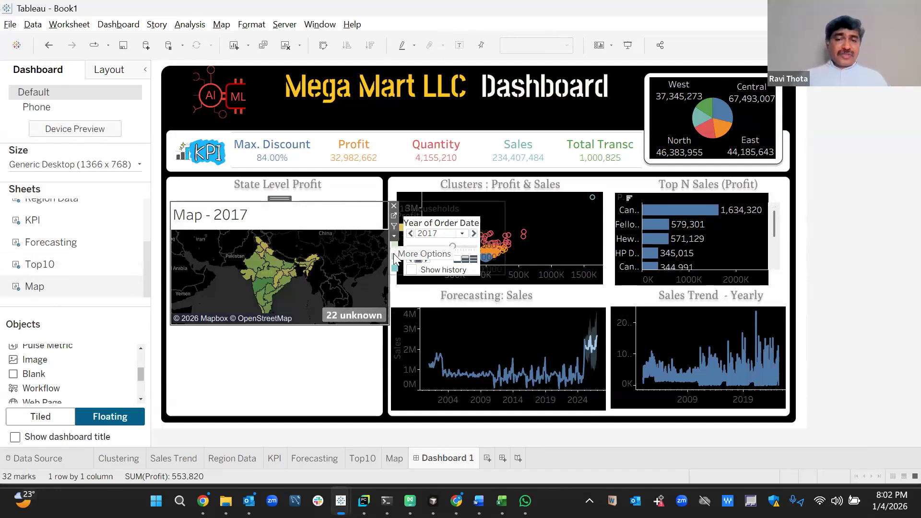
Resize the map zone up to its title and hide the 22 unknown indicator.
left_click_drag(390, 325, 379, 414)
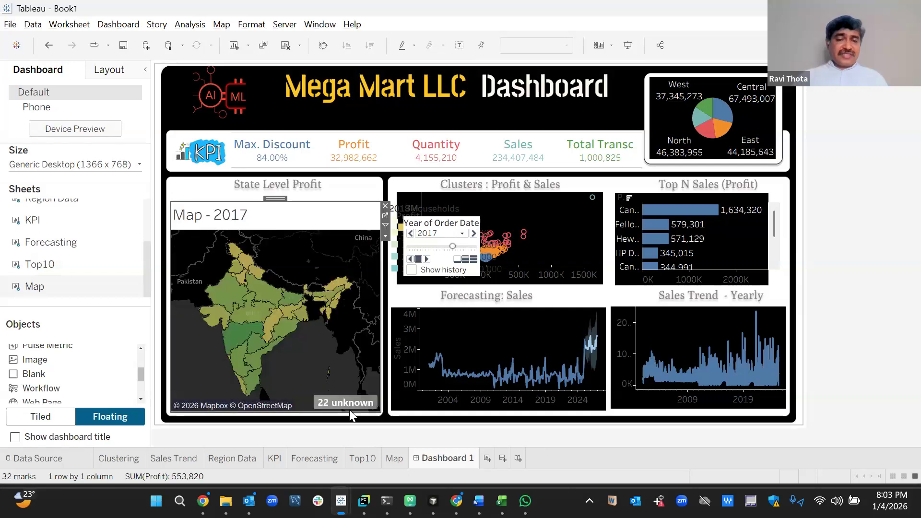
right_click(342, 405)
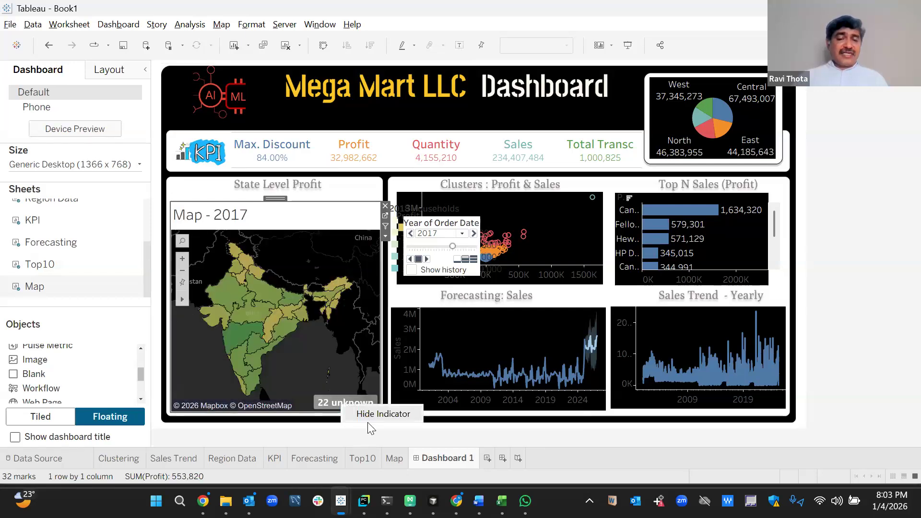
left_click(372, 428)
right_click(349, 399)
left_click(368, 407)
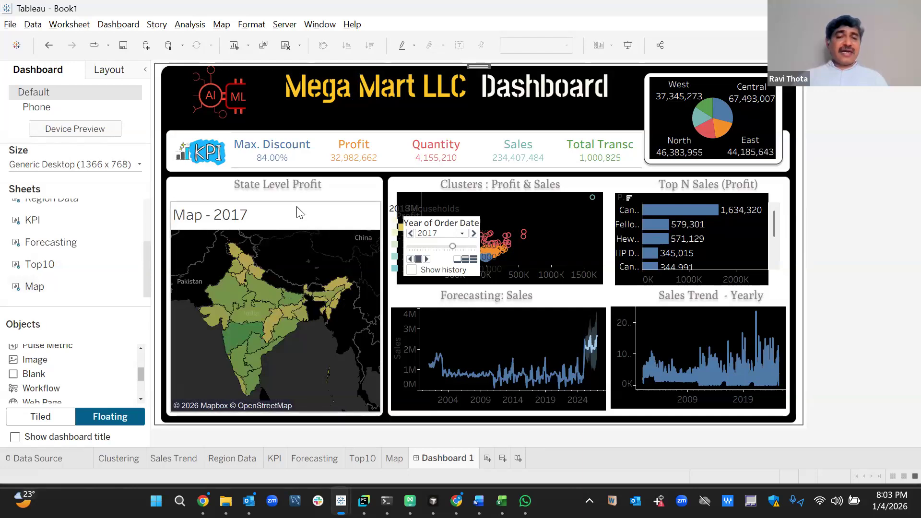
left_click(297, 209)
left_click_drag(296, 202, 286, 184)
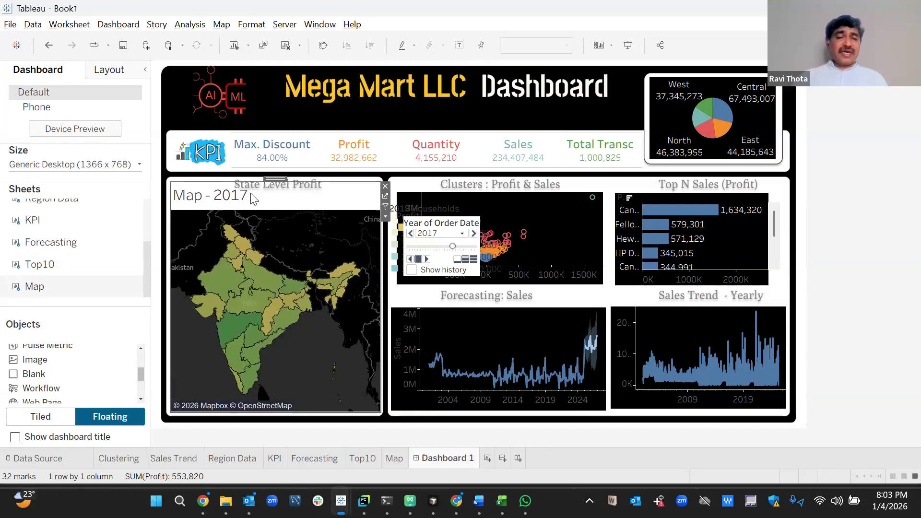
Move the year filter onto the map's lower right and remove its Year of Order Date caption.
left_click(444, 223)
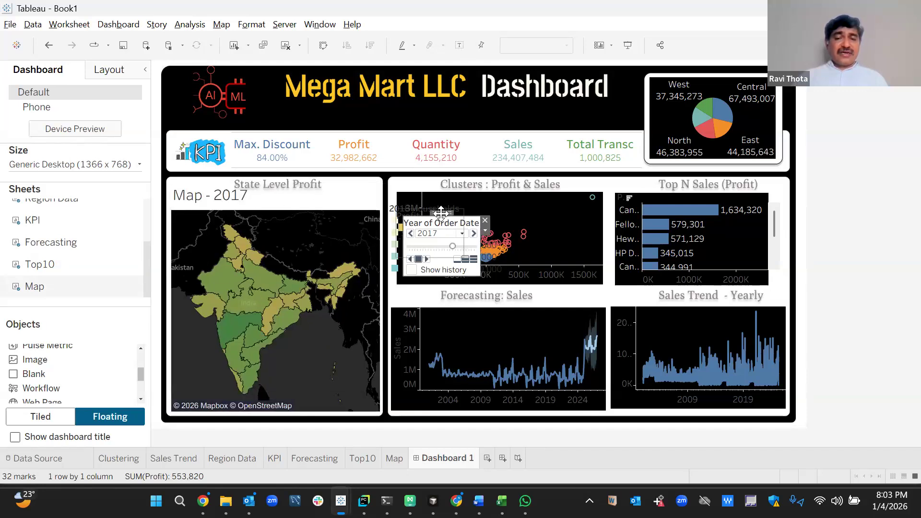
left_click_drag(362, 291, 324, 325)
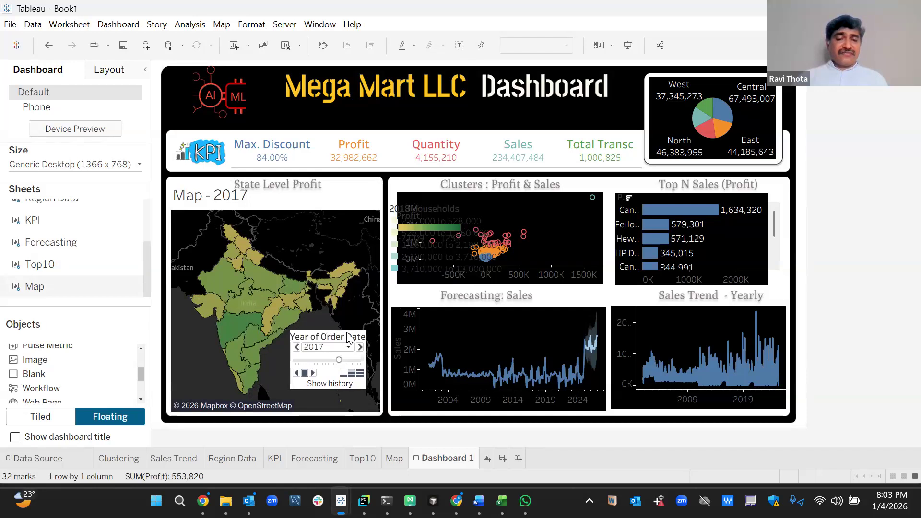
left_click(372, 344)
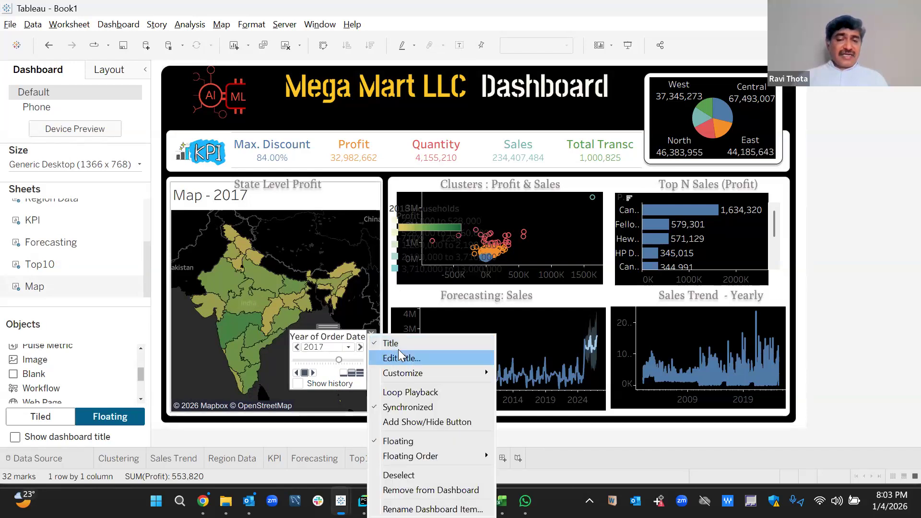
left_click(391, 343)
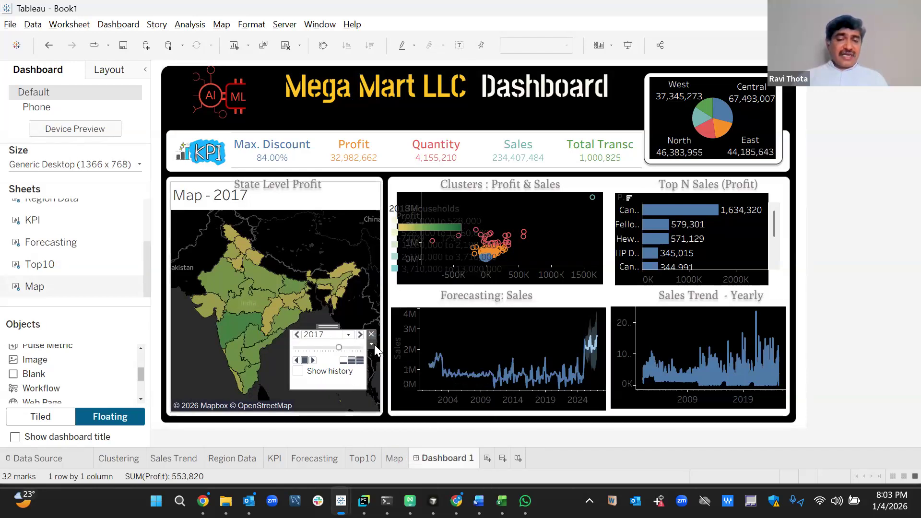
left_click(373, 344)
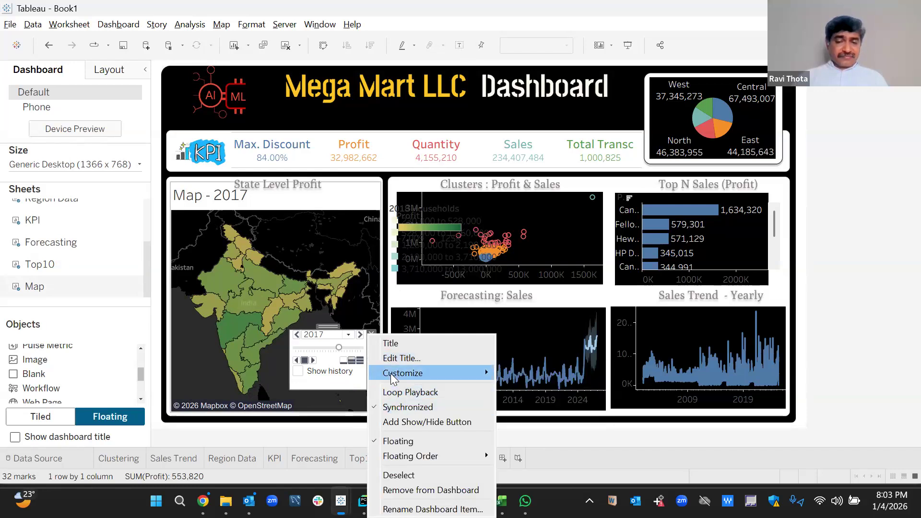
Strip the page control of its readout and history controls, then shrink and reposition the card.
mouse_move(394, 379)
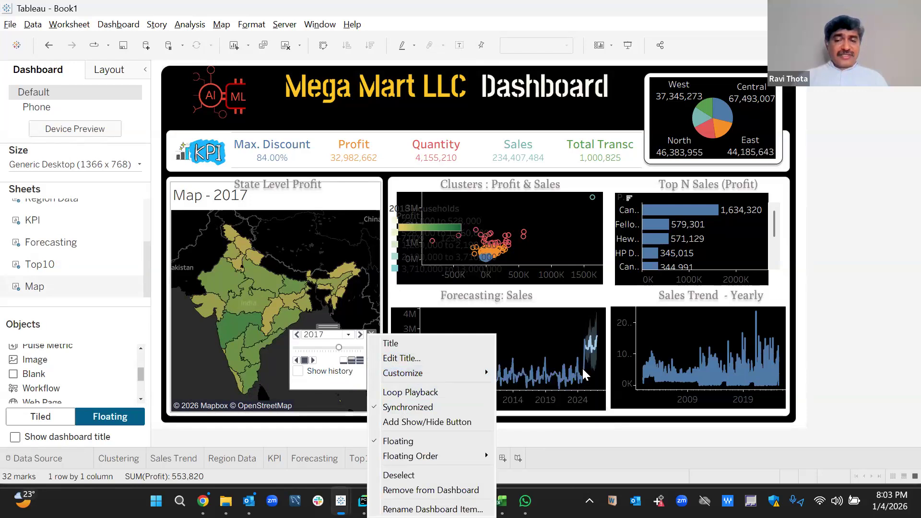
mouse_move(483, 380)
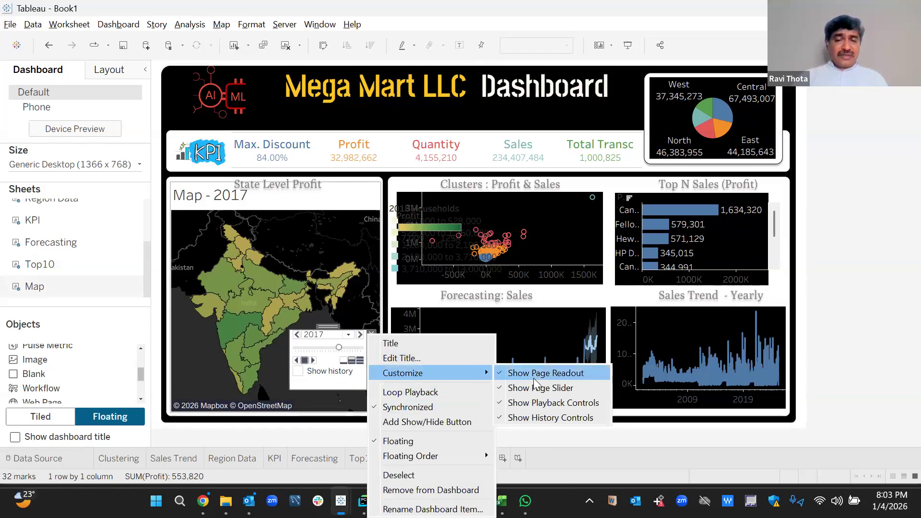
left_click(533, 372)
right_click(370, 345)
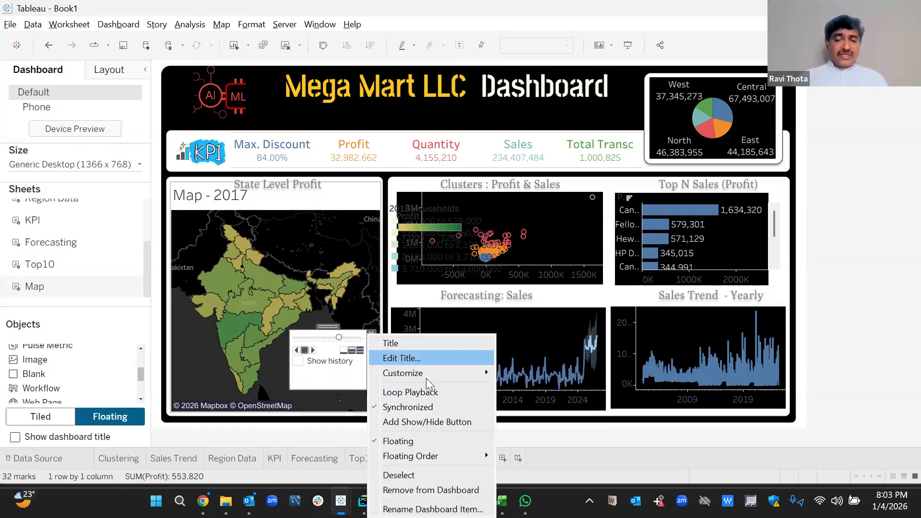
mouse_move(480, 374)
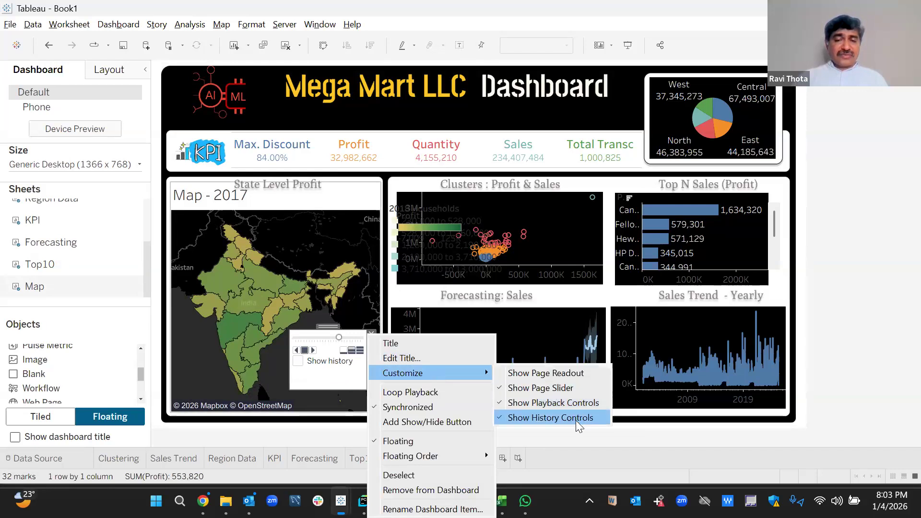
left_click(577, 420)
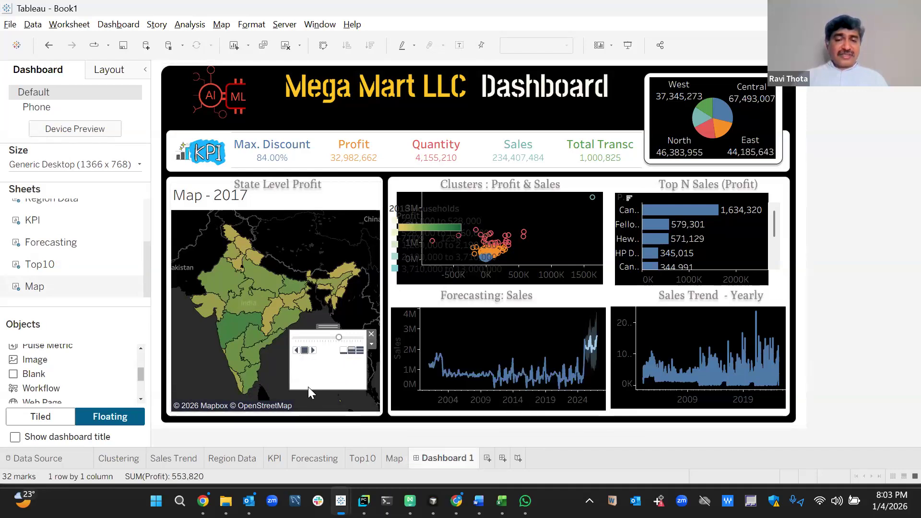
left_click_drag(309, 386, 306, 365)
left_click_drag(323, 331, 324, 331)
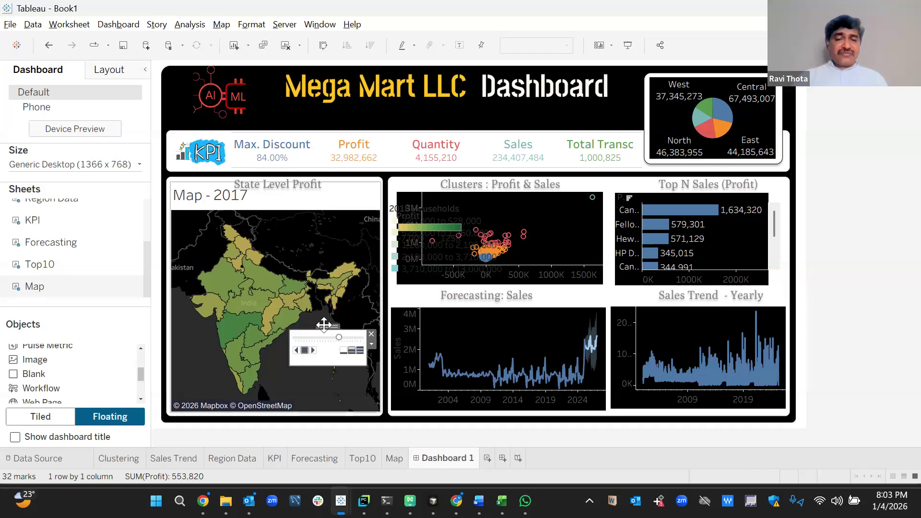
left_click_drag(325, 357, 319, 378)
Centre the Map - 2017 title and make its text white.
double_click(266, 203)
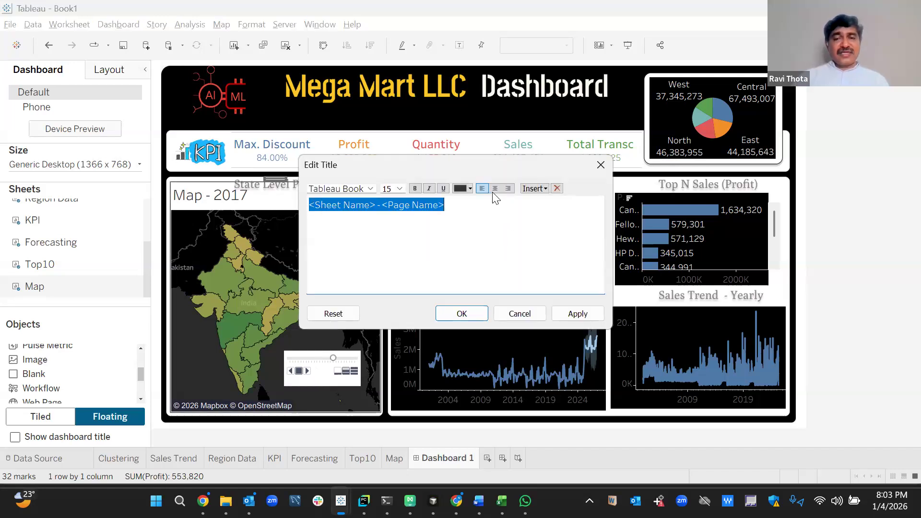
left_click(495, 189)
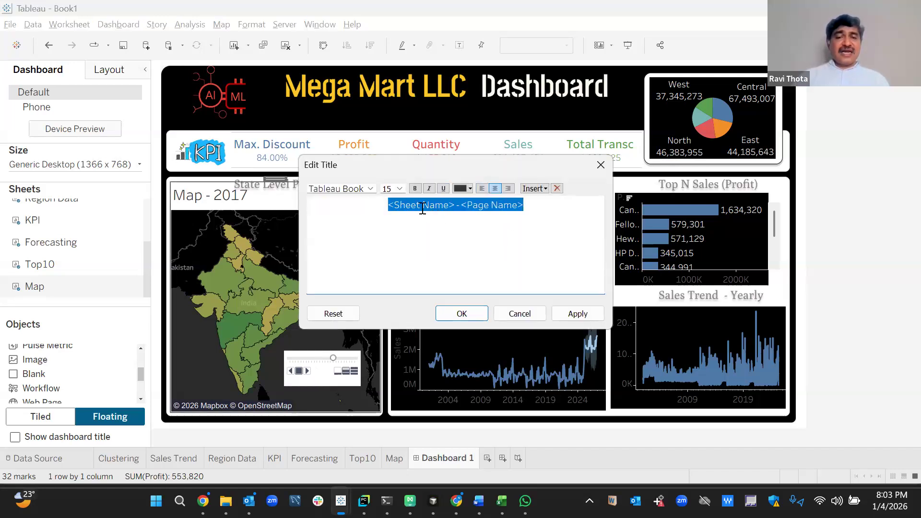
left_click(470, 189)
left_click(462, 201)
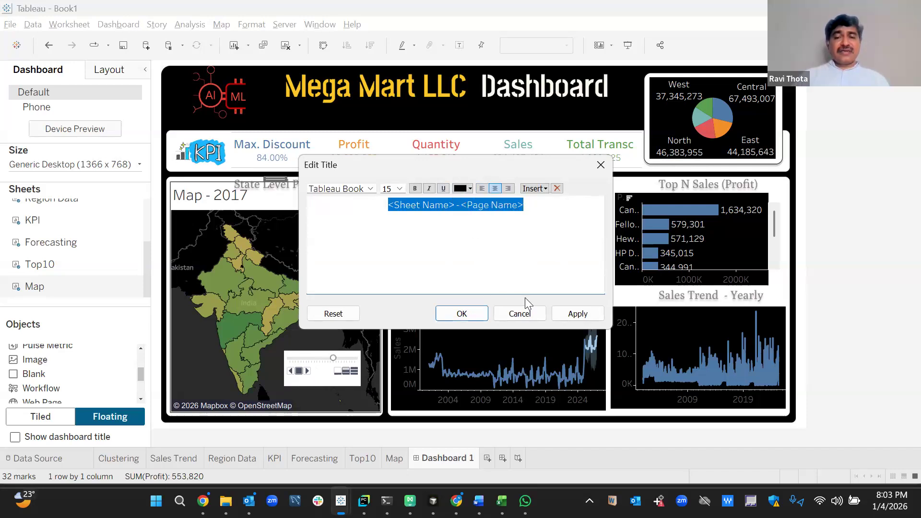
left_click(470, 189)
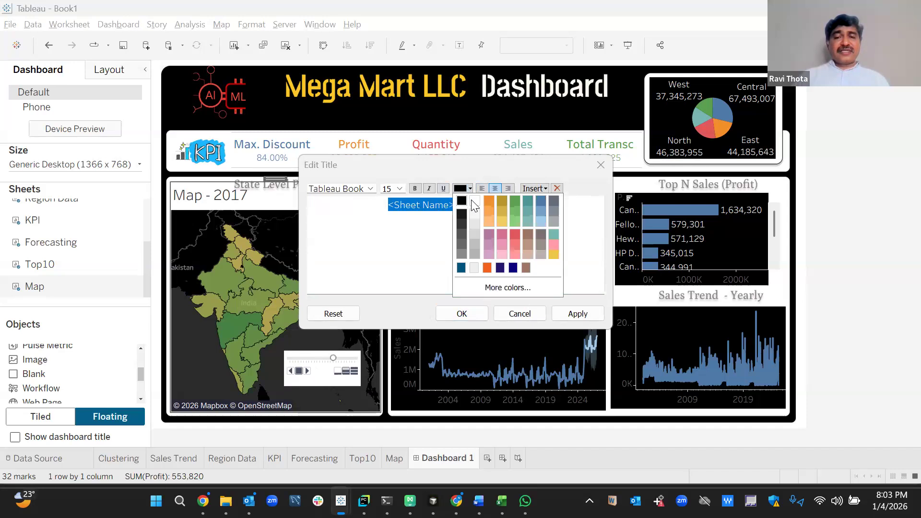
left_click(474, 202)
left_click(578, 314)
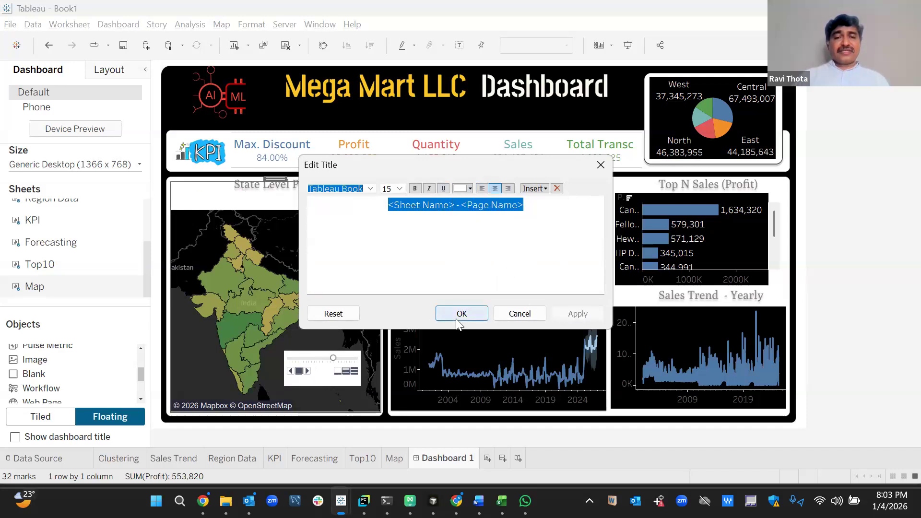
left_click(459, 316)
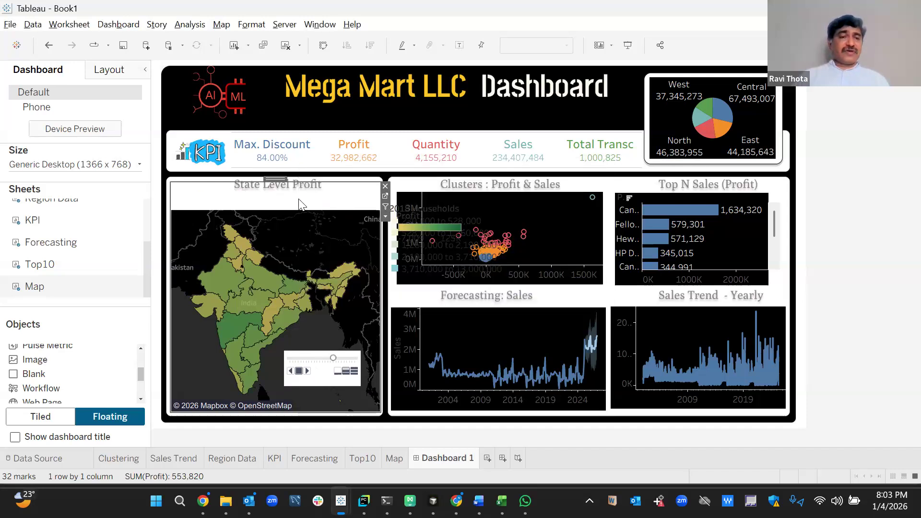
Give the map item a black background and adjust its top edge.
left_click(109, 70)
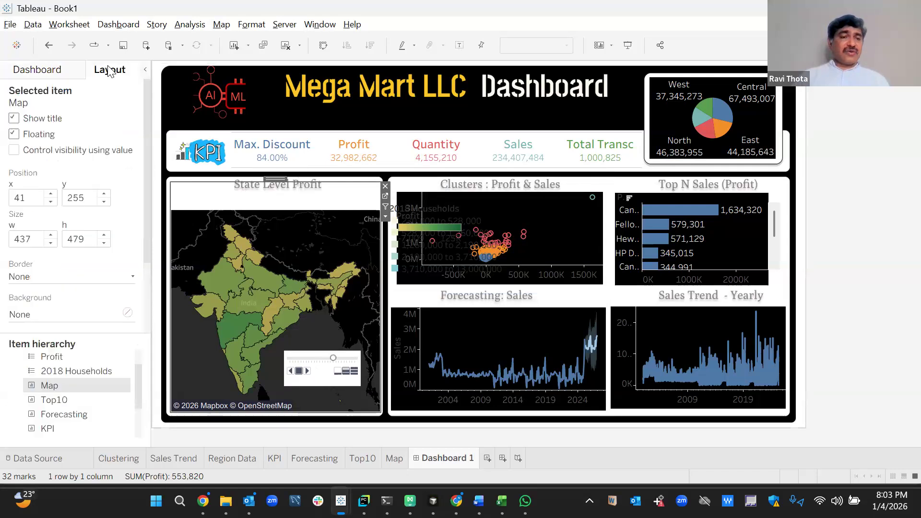
left_click(128, 314)
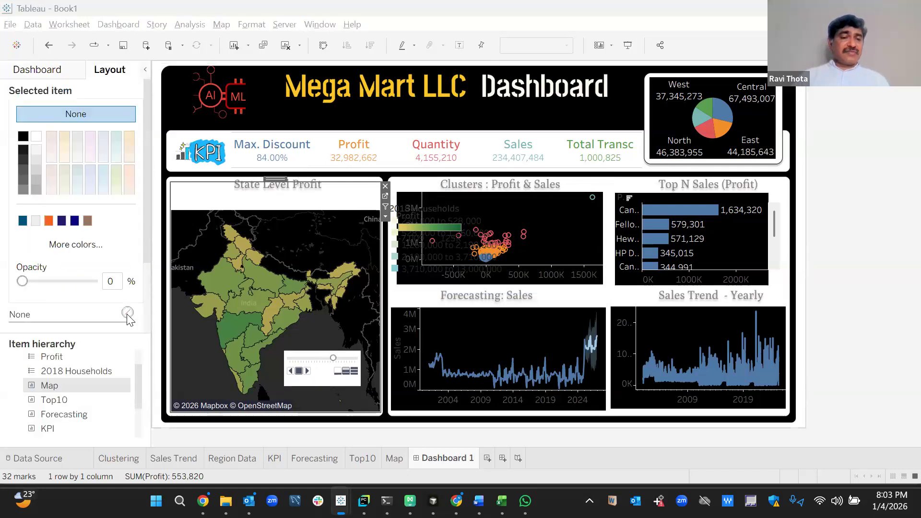
left_click(22, 139)
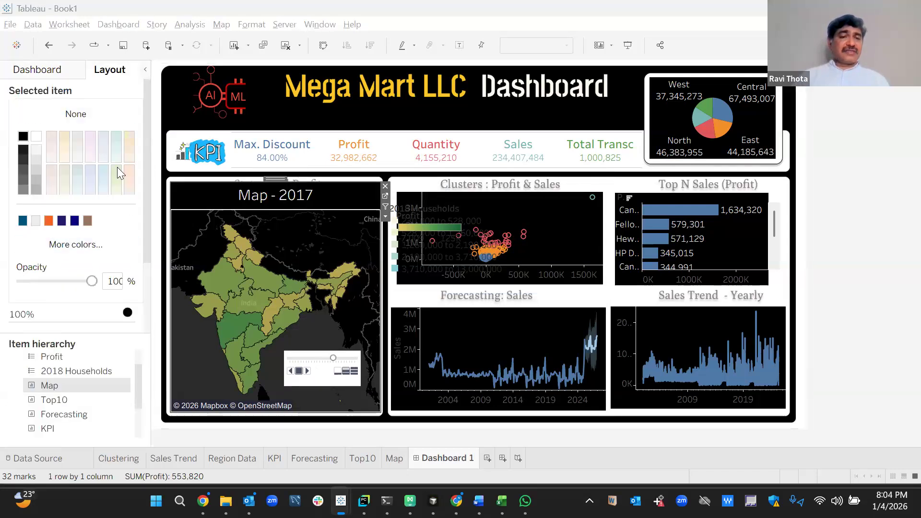
left_click(301, 177)
left_click_drag(301, 176, 301, 178)
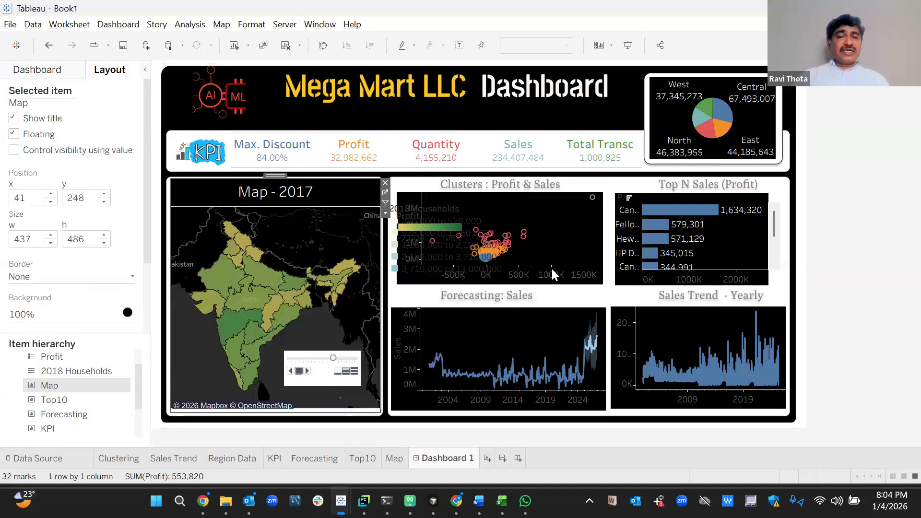
Remove the 2018 Households legend and slightly widen the Top N Sales sheet.
left_click(421, 202)
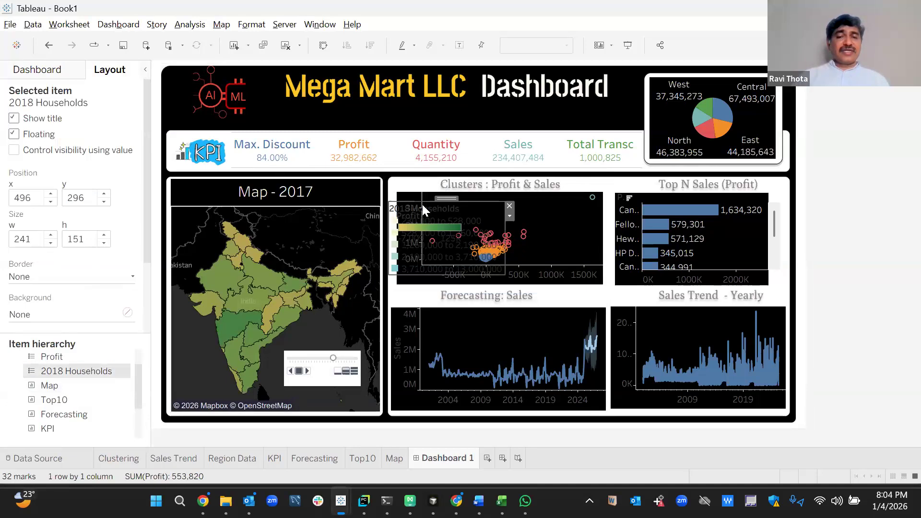
left_click(510, 207)
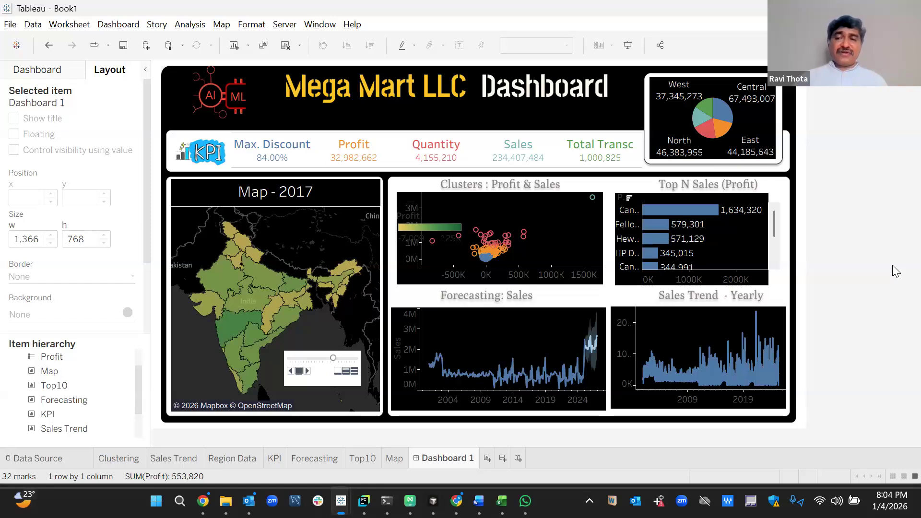
left_click(774, 197)
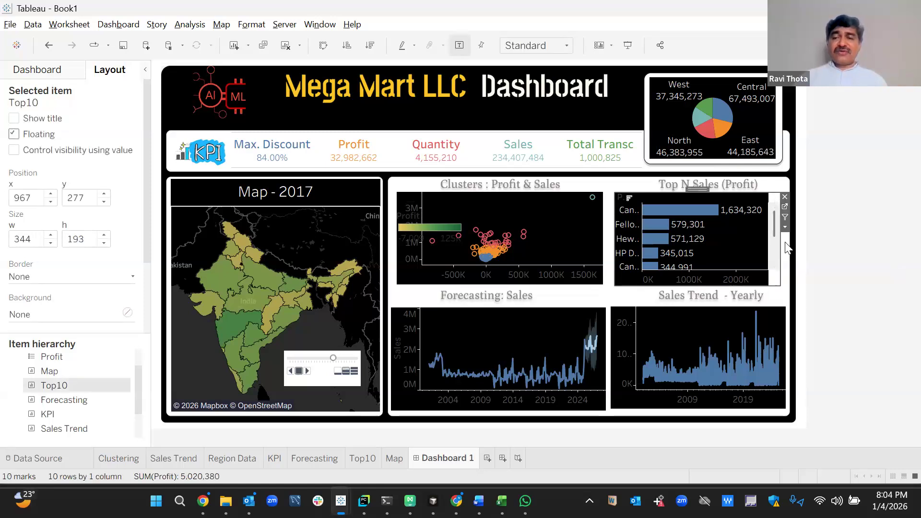
left_click_drag(780, 284, 787, 281)
left_click(845, 265)
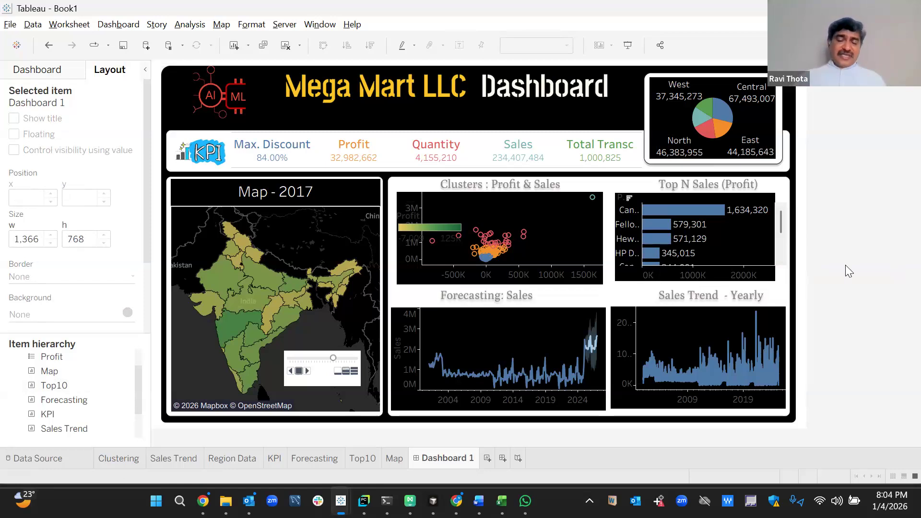
Start Save to Tableau Public and enter the account e-mail and password.
left_click(285, 28)
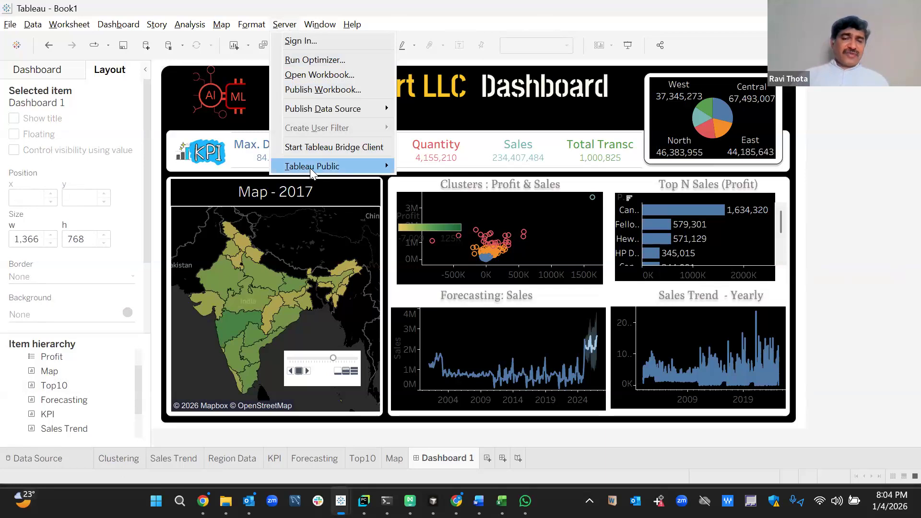
mouse_move(310, 167)
left_click(460, 194)
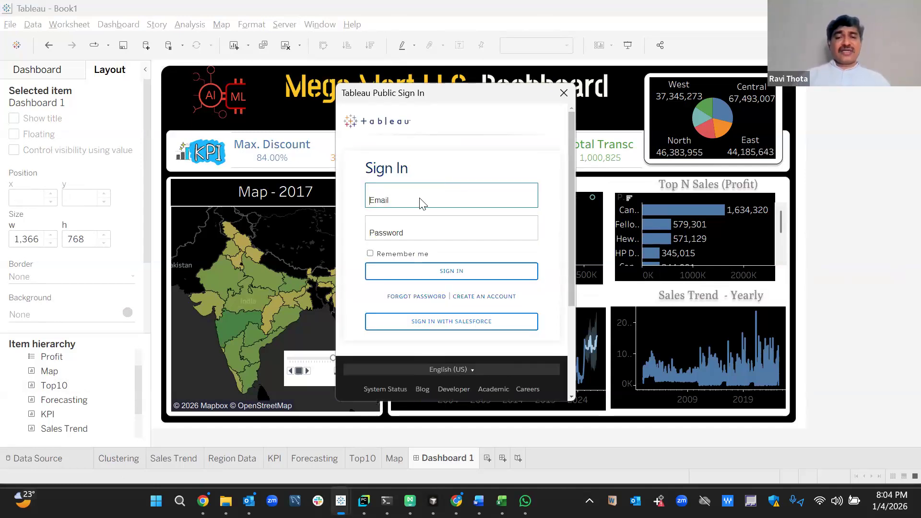
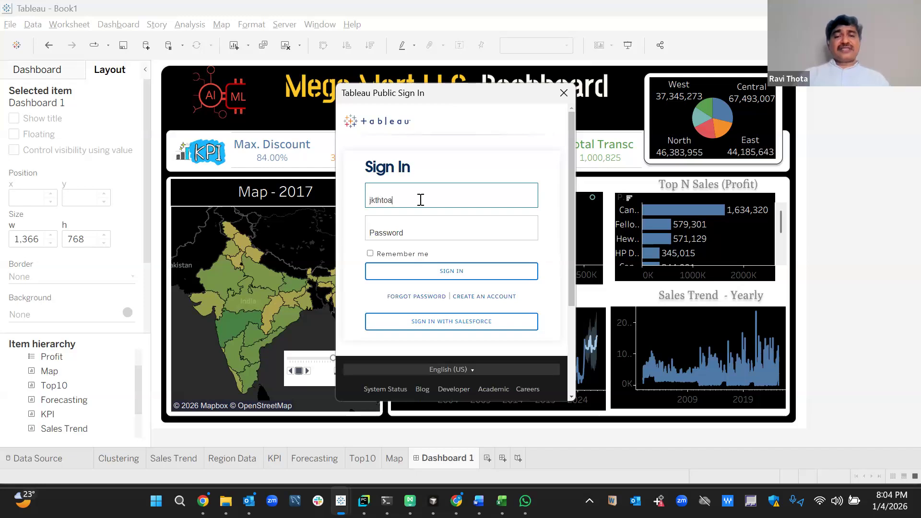
key("Tab")
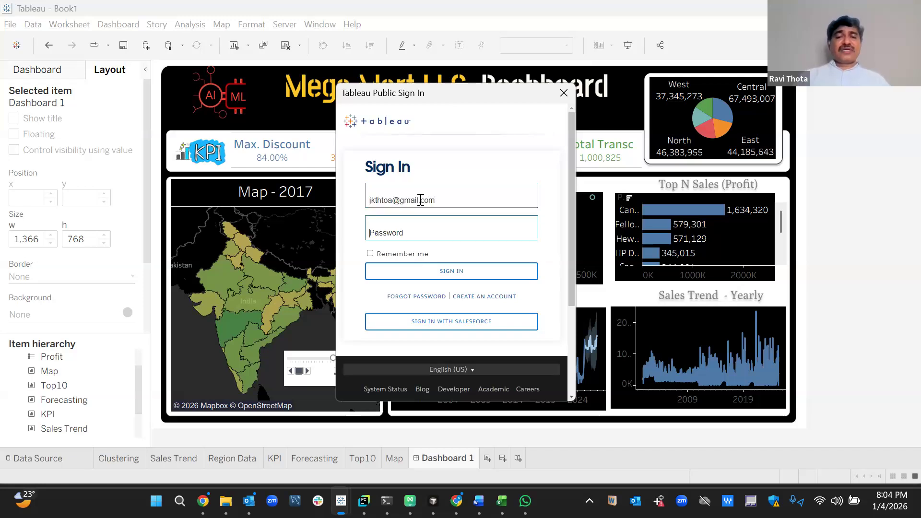
type("•••••")
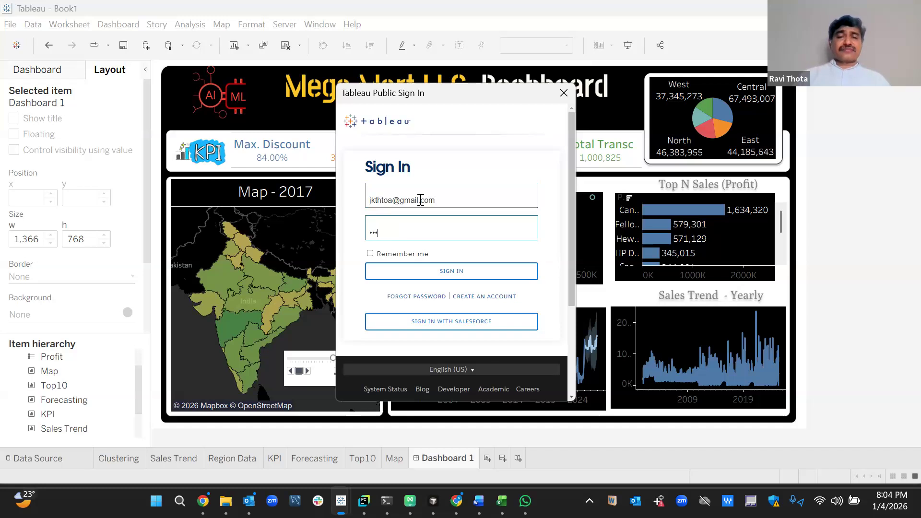
type("••••••")
key("Return")
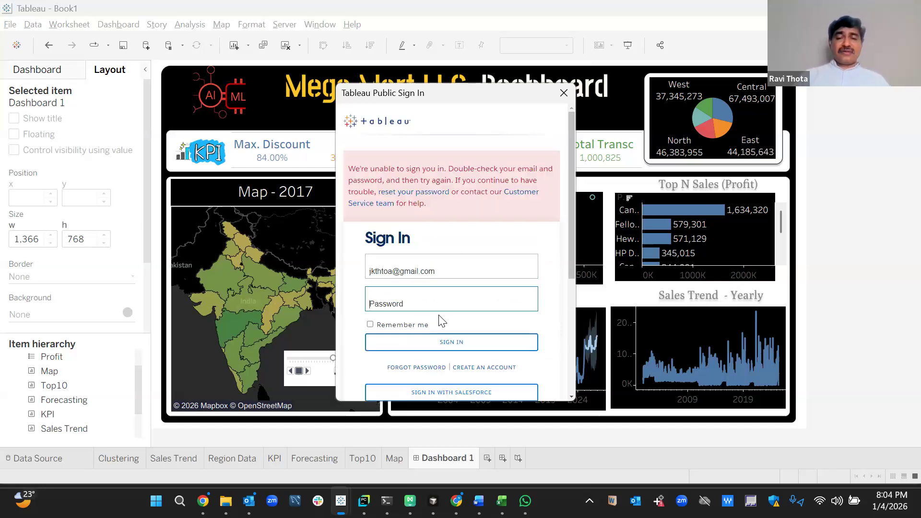
type("•••••")
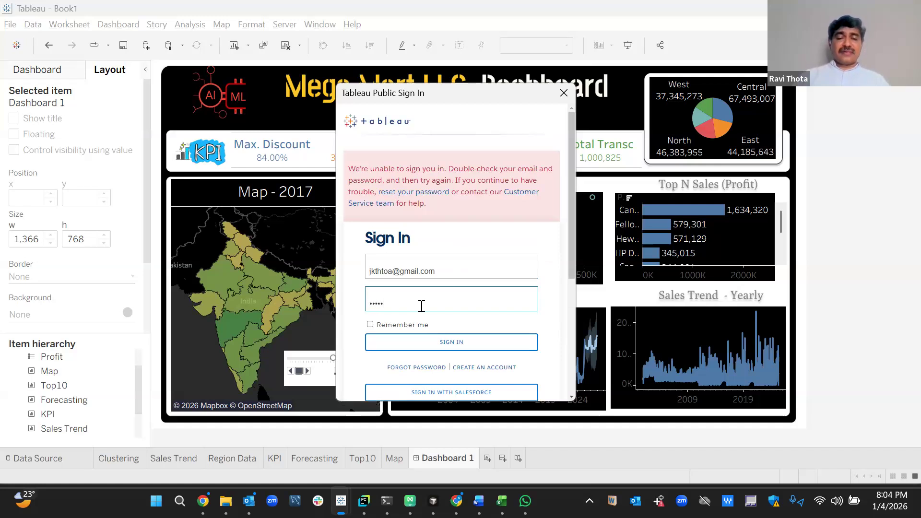
type("•••")
key("Return")
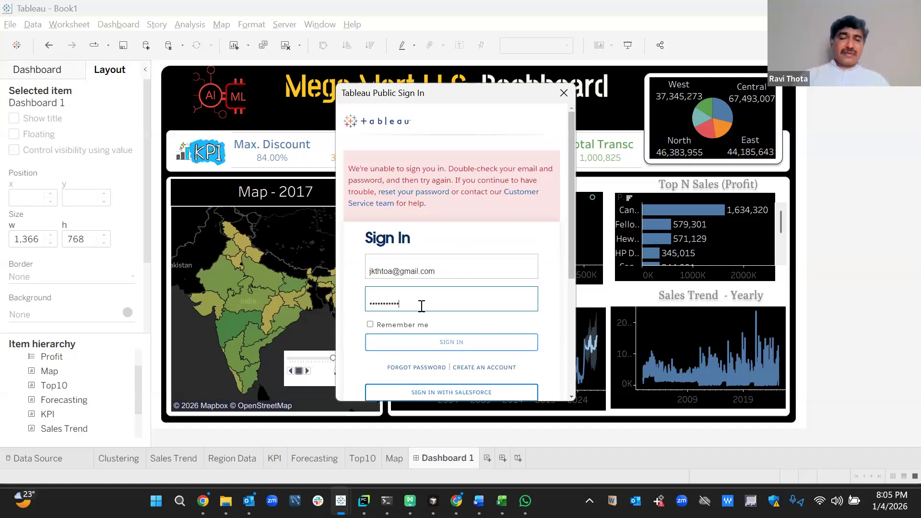
Re-enter the account password and retry signing in.
left_click(459, 346)
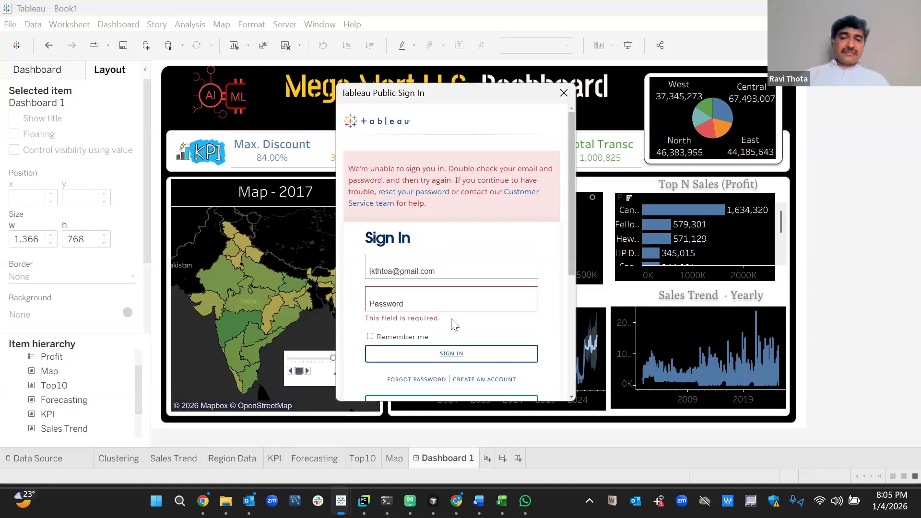
left_click(436, 293)
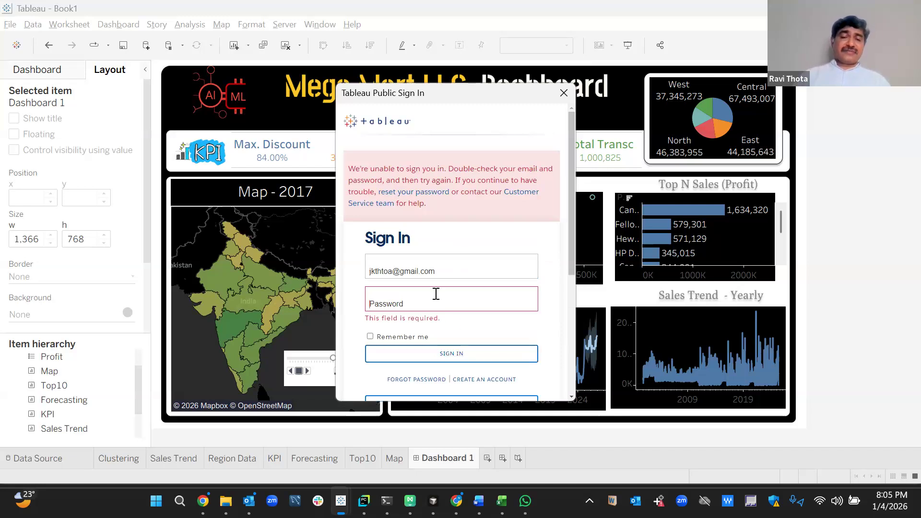
type("••••••••••")
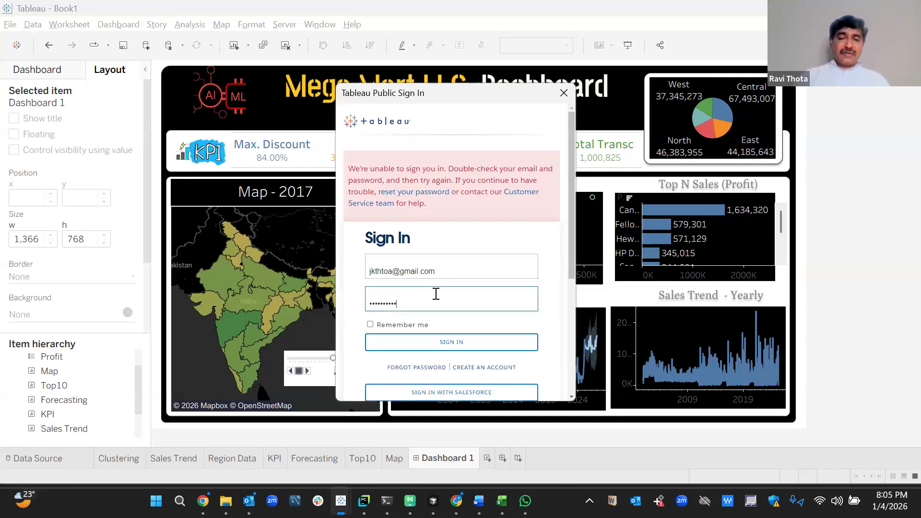
key("Return")
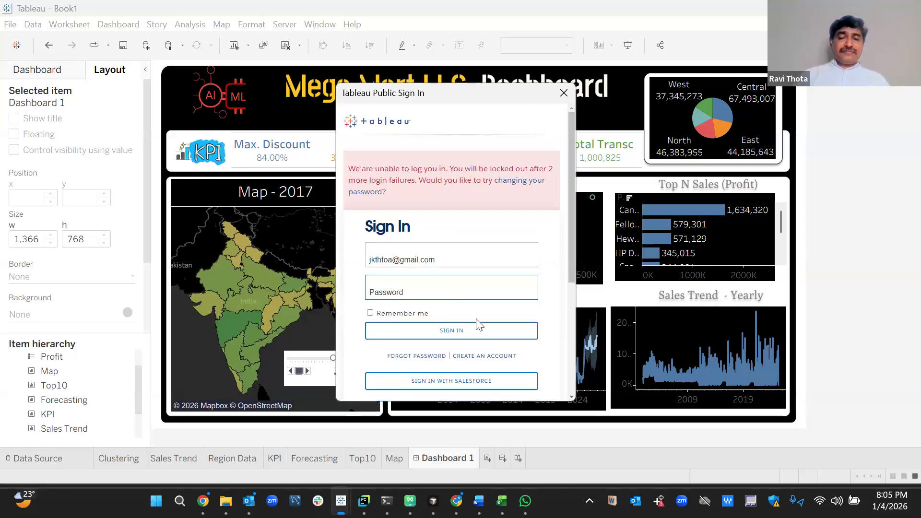
left_click(448, 330)
Correct the misspelled account e-mail, re-enter the password, and sign in.
left_click(377, 259)
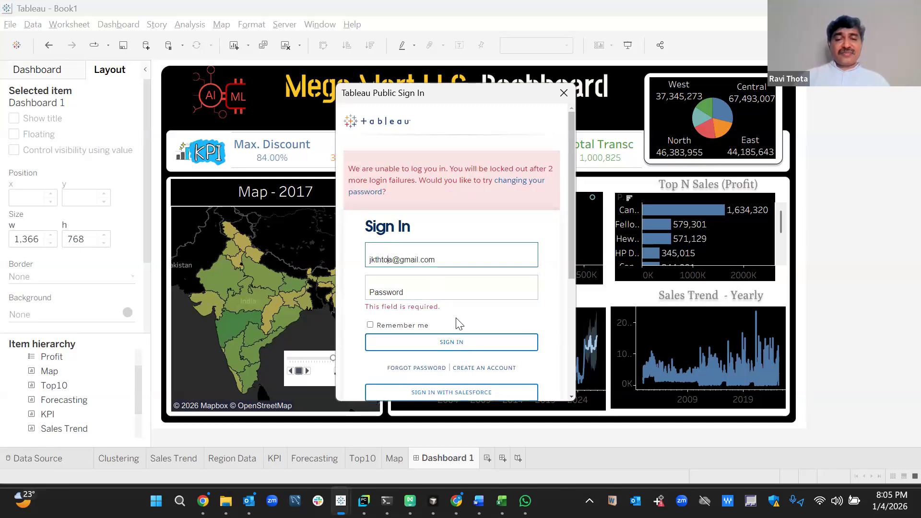
key("BackSpace")
key("BackSpace")
key("BackSpace")
type("hota")
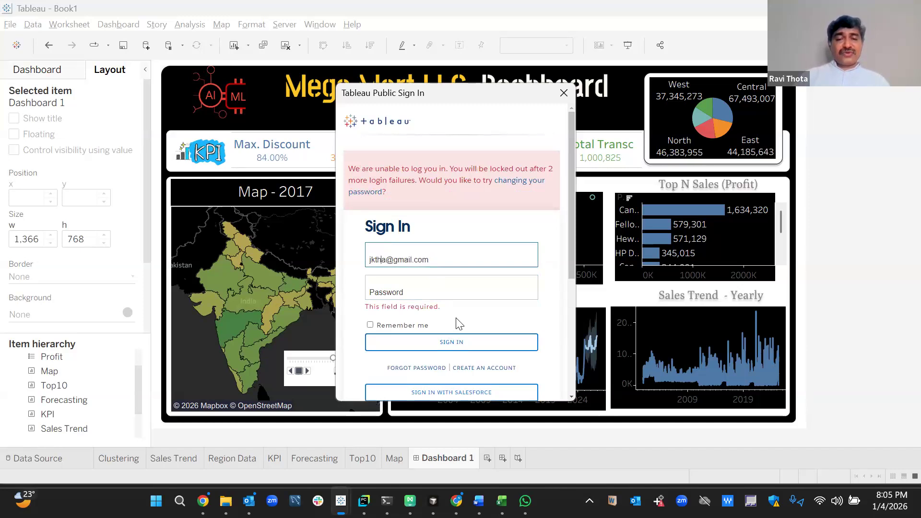
key("Tab")
key("shift+Tab")
key("Left")
key("BackSpace")
key("Tab")
type("•••••")
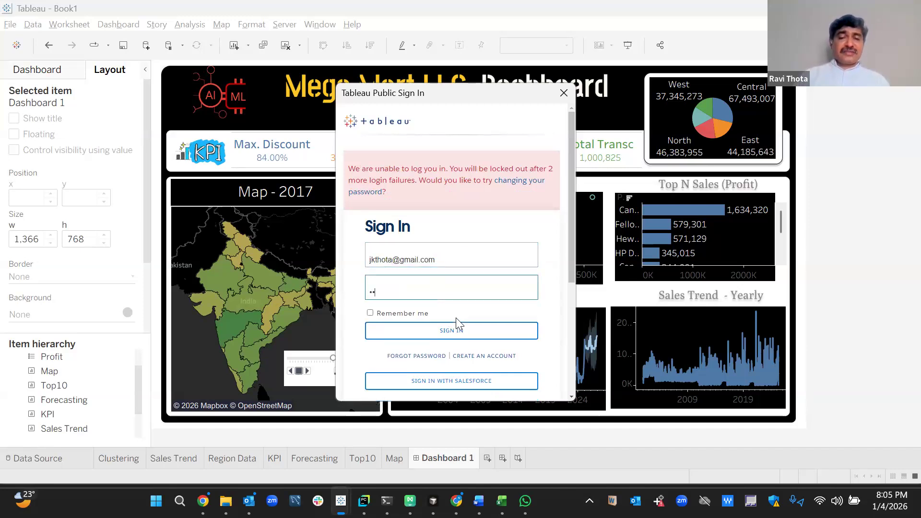
type("••••••")
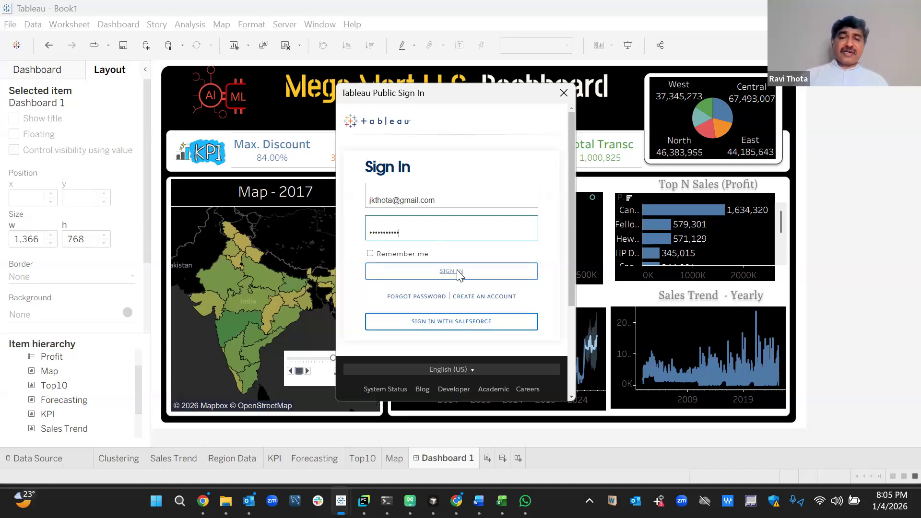
left_click(457, 273)
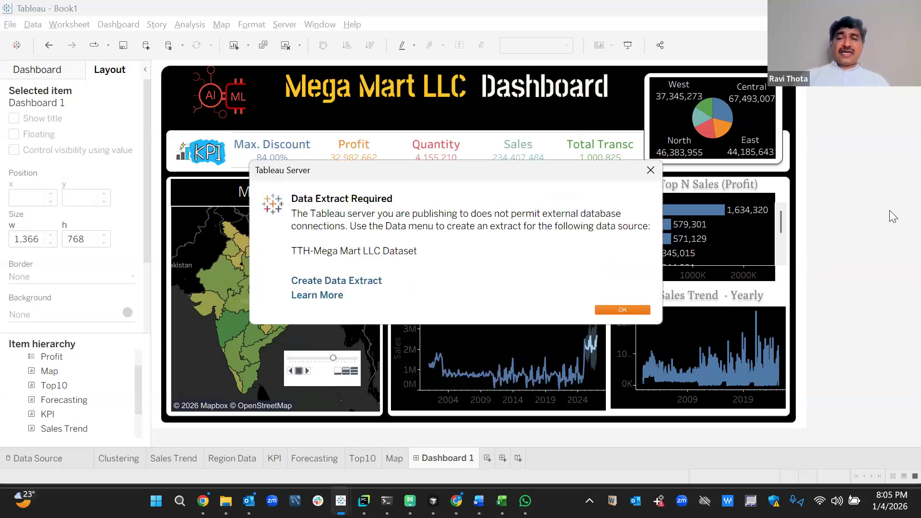
Dismiss the extract notice and switch the data source connection from Live to Extract.
left_click(620, 310)
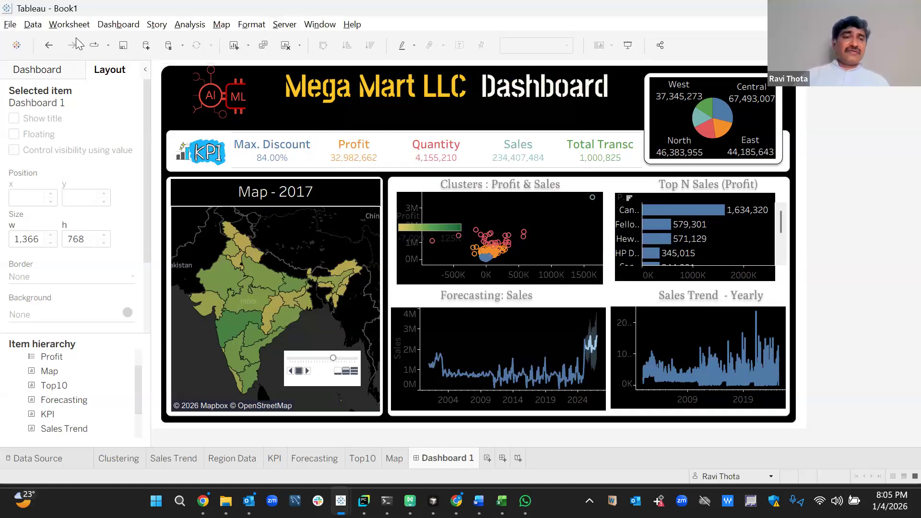
left_click(72, 459)
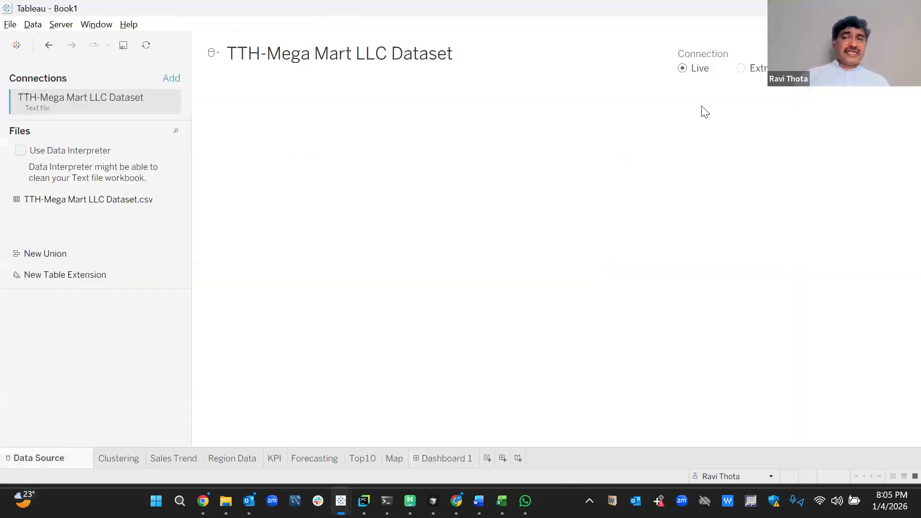
left_click(746, 70)
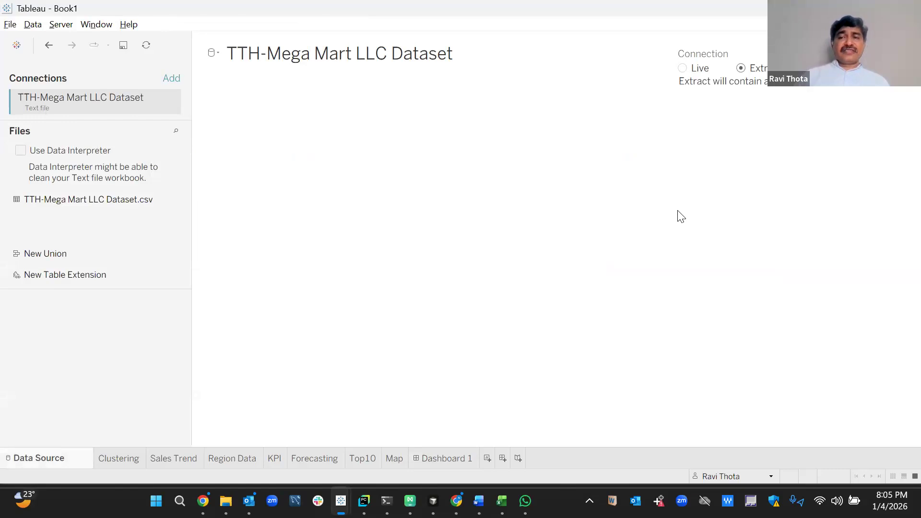
Save the extract as a .hyper file and return to Dashboard 1.
left_click(443, 461)
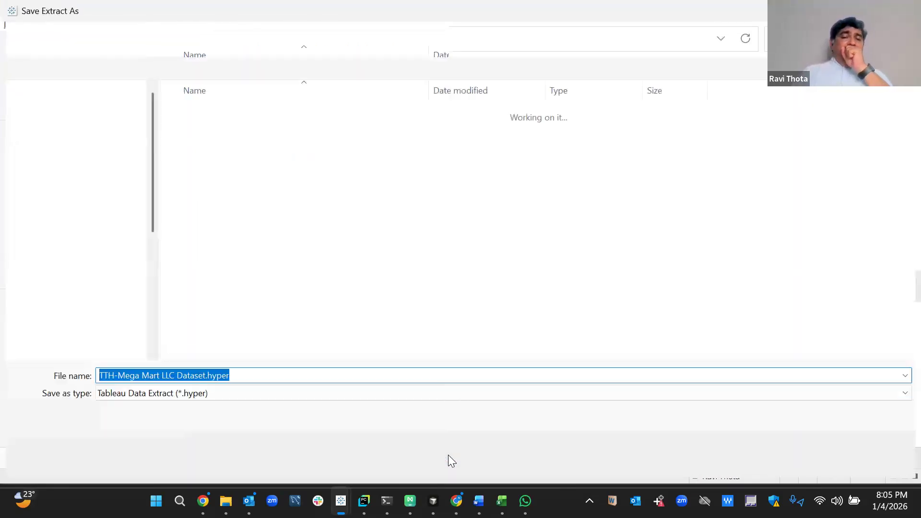
left_click(806, 455)
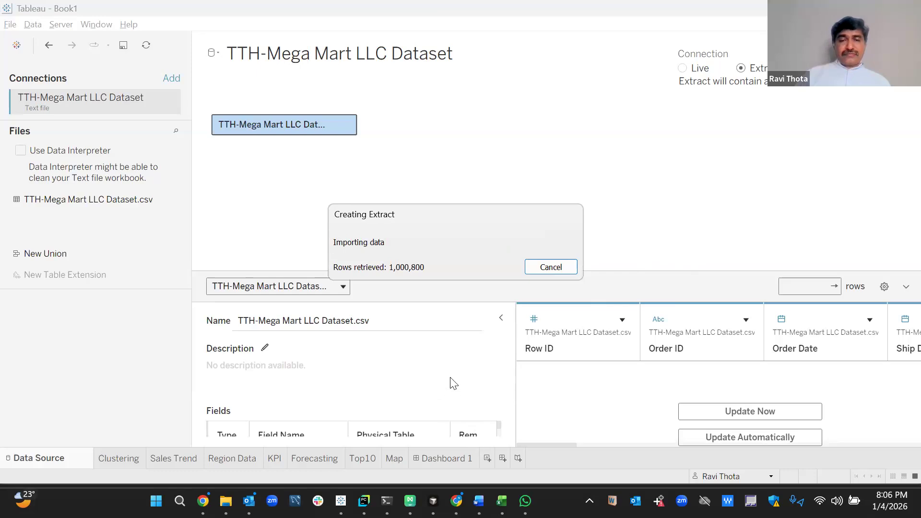
left_click(455, 459)
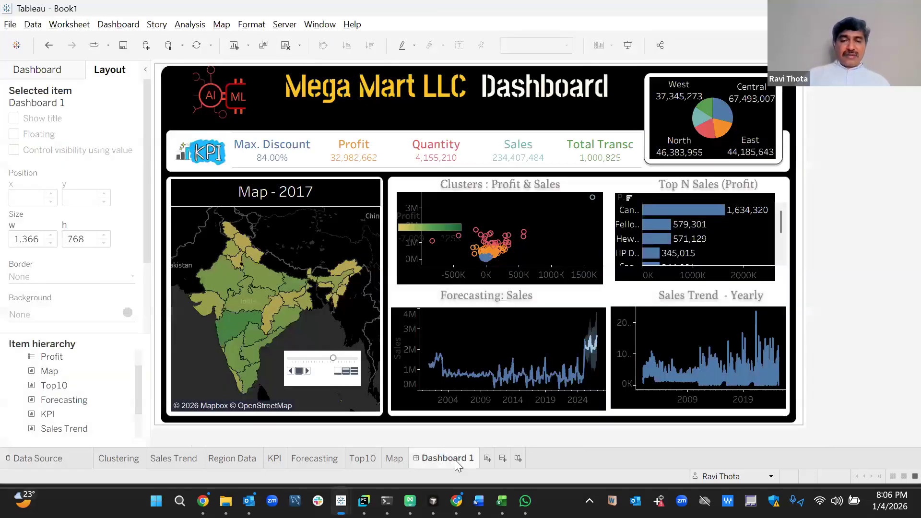
left_click(285, 25)
Save to Tableau Public As '4Jan2026 - 100 Clicks DEMO - Tableau', replacing Book1.
mouse_move(318, 166)
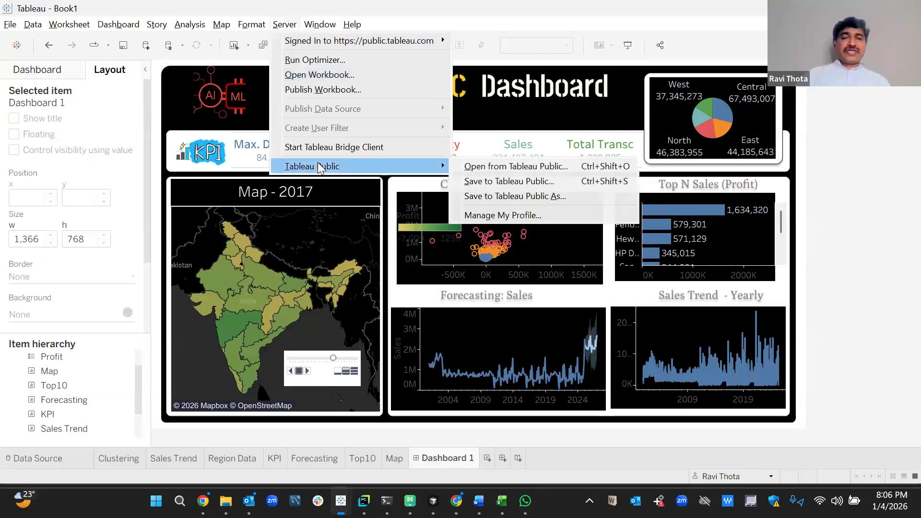
left_click(533, 195)
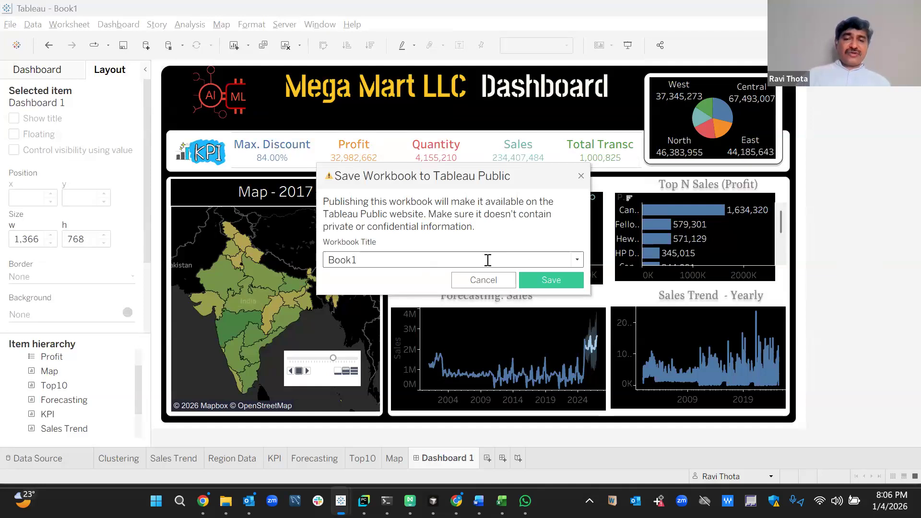
left_click(488, 261)
key("ctrl+a")
type("4Jan2026")
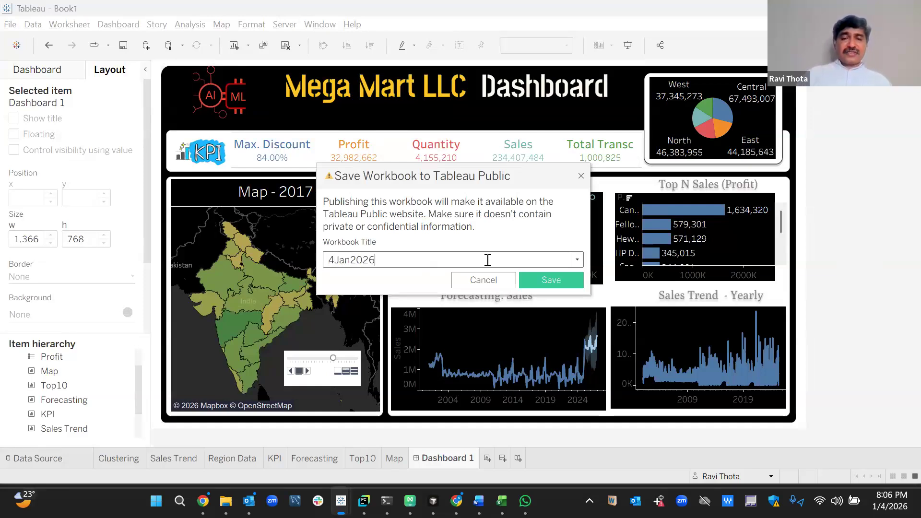
type(" - 100")
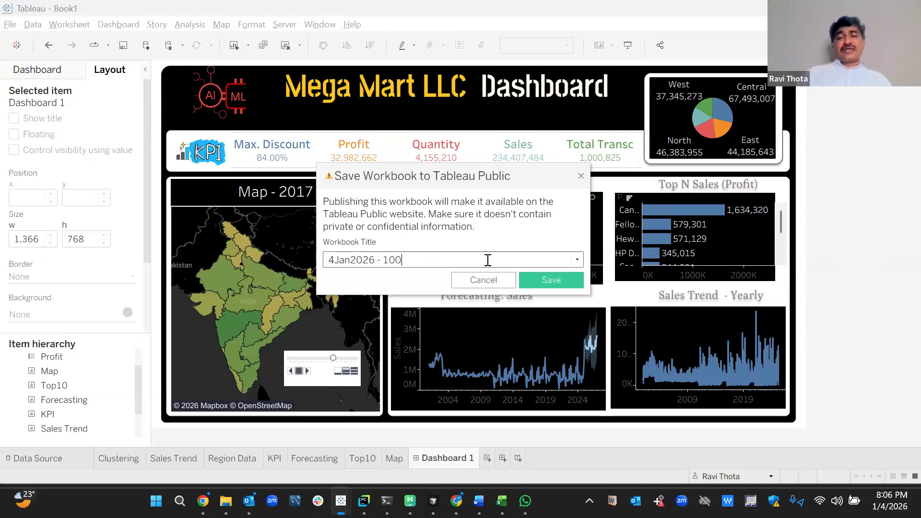
type(" Clicks DEMO - TAb")
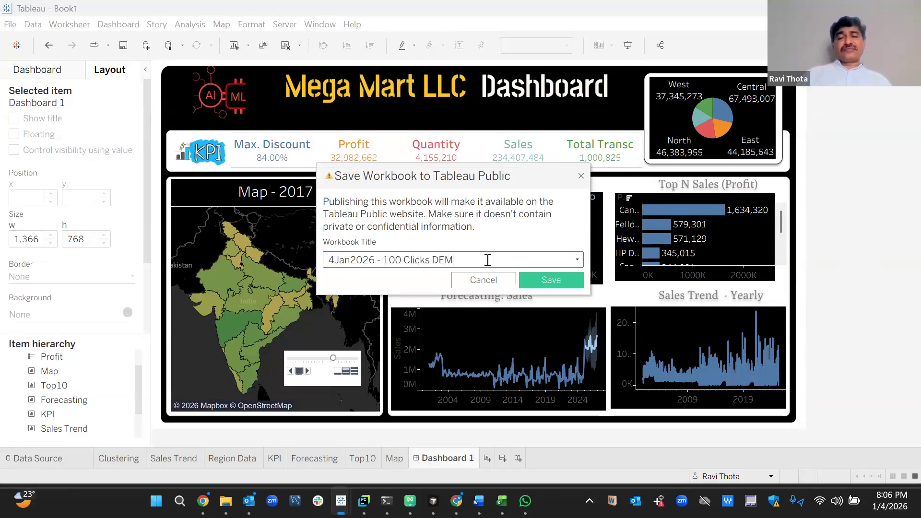
key("BackSpace")
key("BackSpace")
type("ableau")
left_click(546, 285)
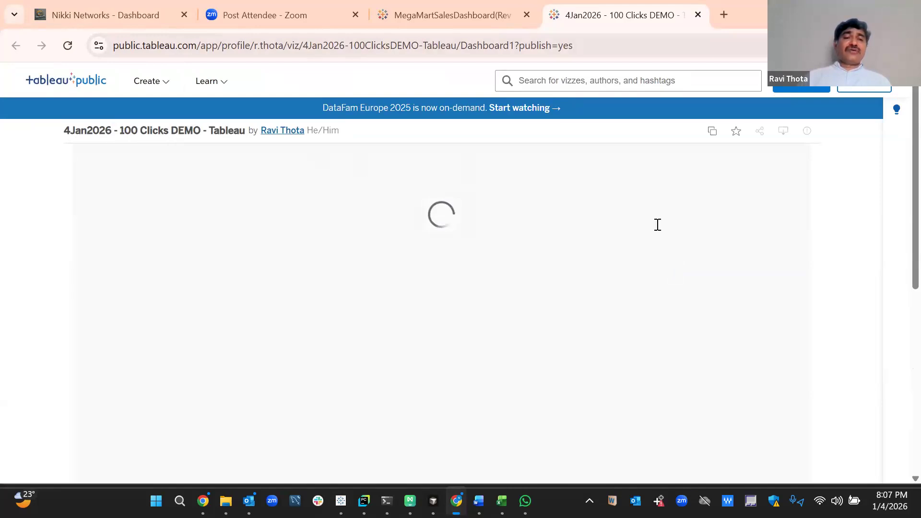
View the published dashboard full screen in Chrome, exit, then switch to the TTH webinar workbook.
scroll(901, 202, "down", 3)
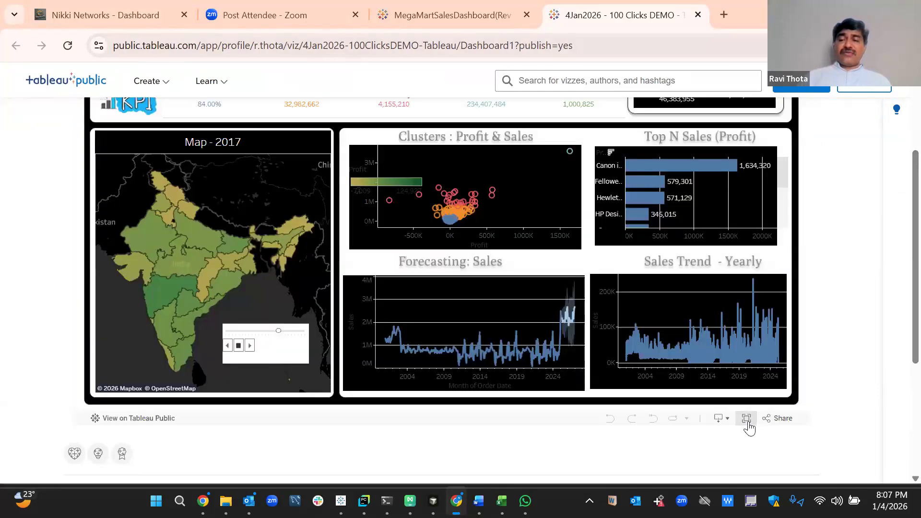
left_click(747, 418)
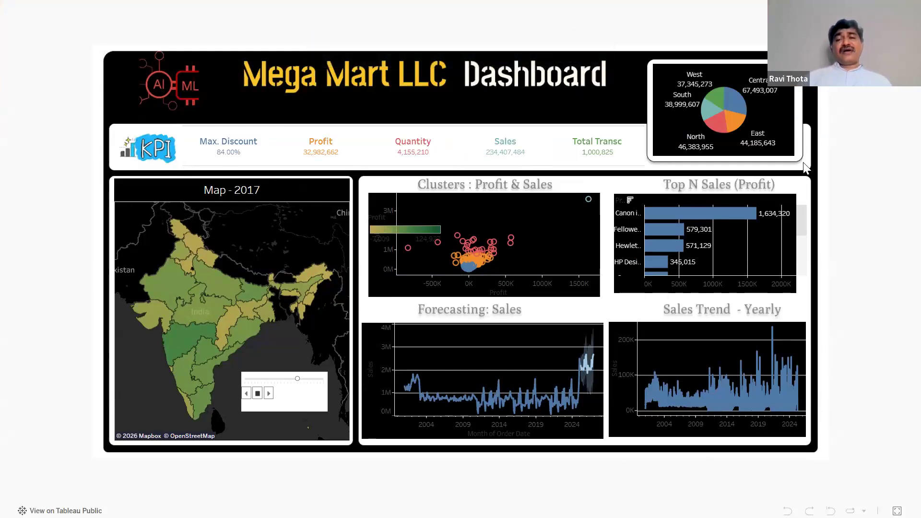
key("Escape")
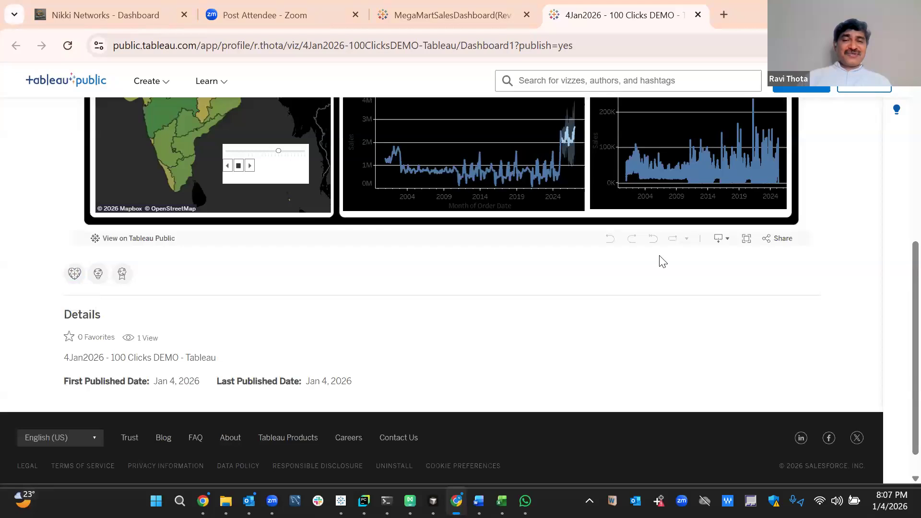
key("alt+Tab")
key("alt+Tab")
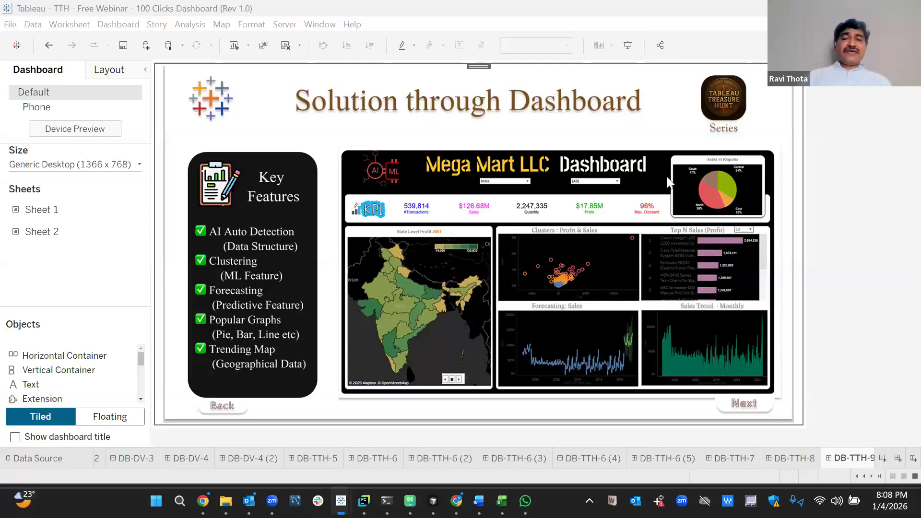
In the 4Jan2026 demo workbook, add a Country/Region filter from the map and place it below the title.
key("alt+Tab")
key("alt+Tab")
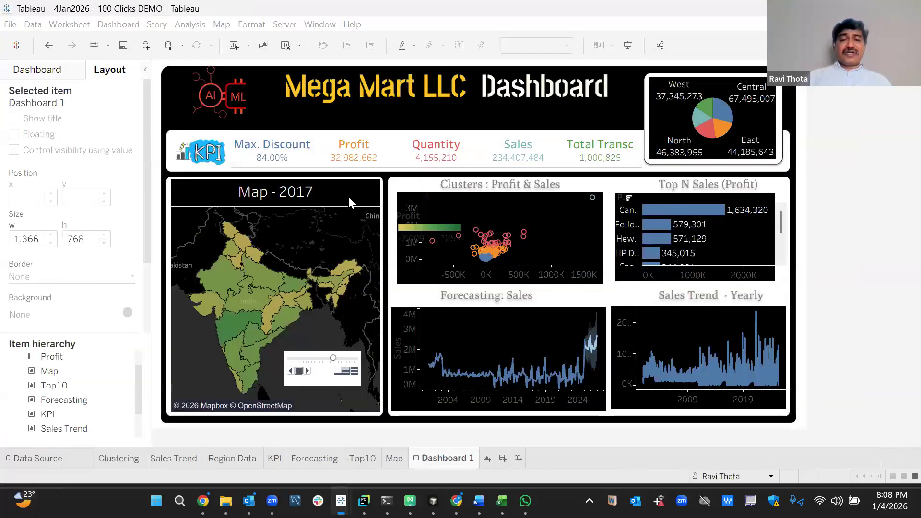
left_click(386, 213)
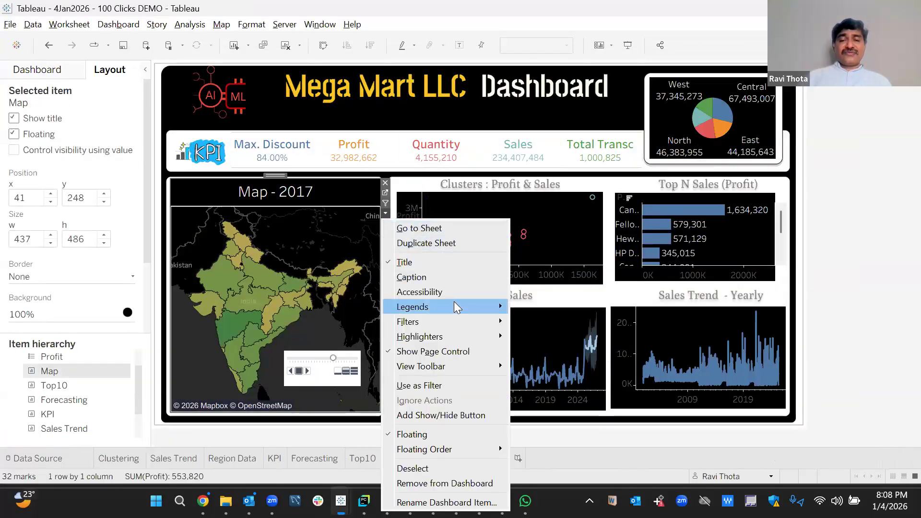
mouse_move(470, 322)
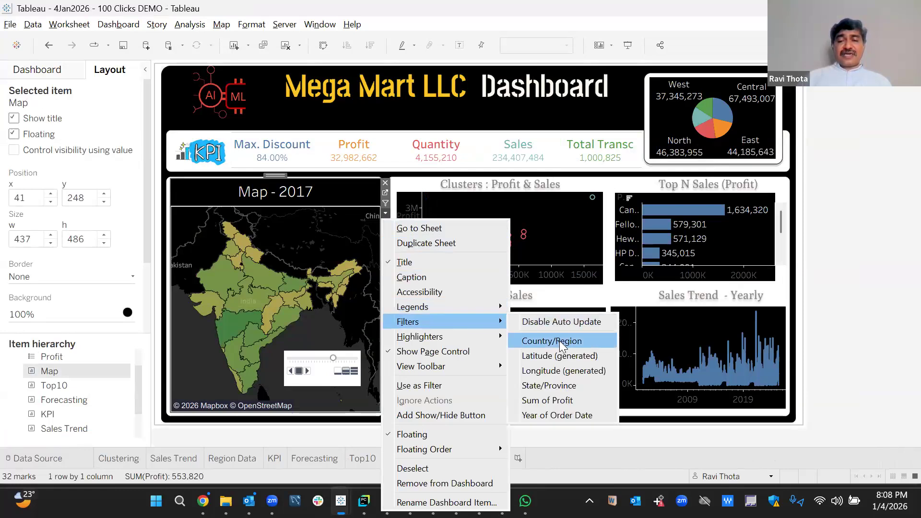
left_click(552, 341)
left_click_drag(422, 180, 470, 104)
Hide the Country/Region filter's title and make it a Multiple Values dropdown.
left_click(513, 119)
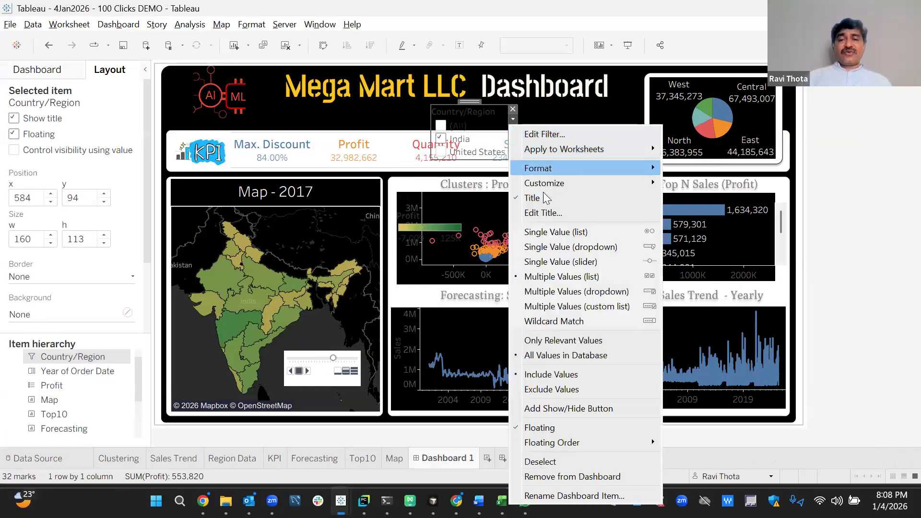
left_click(542, 194)
left_click(513, 118)
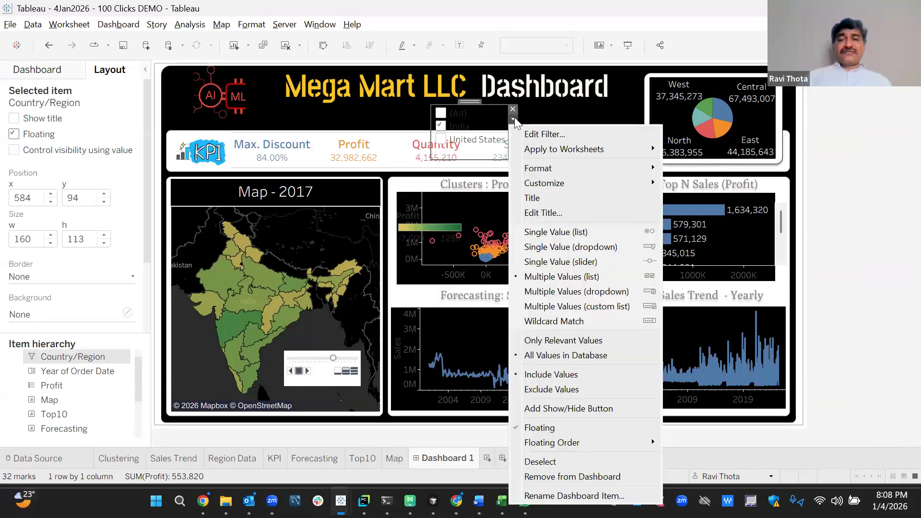
left_click(587, 291)
left_click(543, 128)
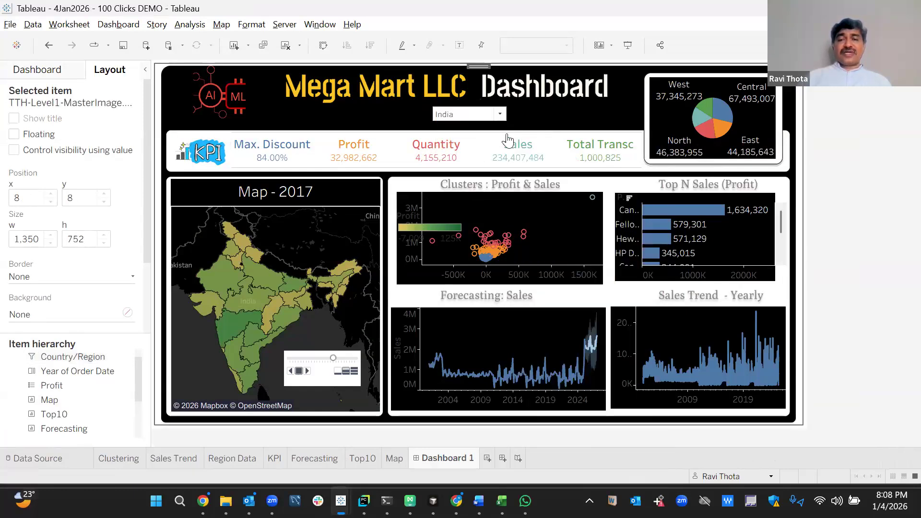
left_click(500, 114)
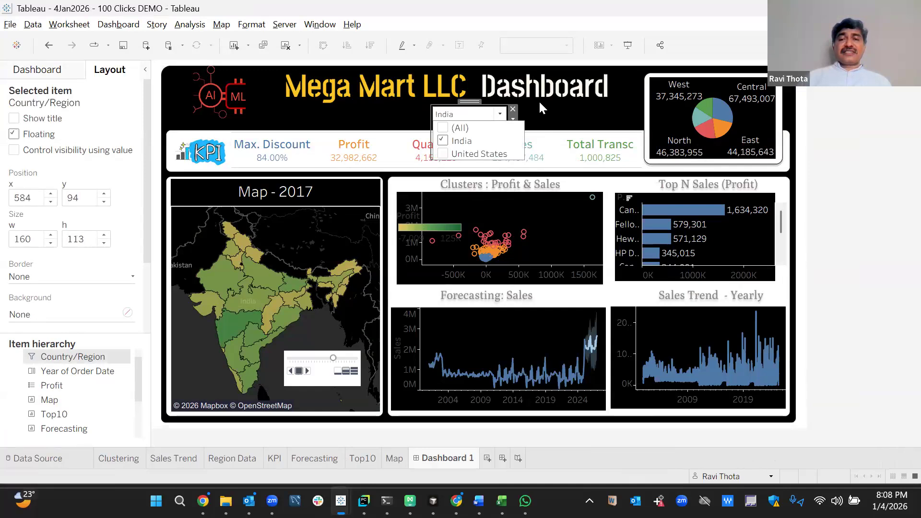
left_click(513, 120)
Set the filter to apply to Selected Worksheets and tick all 7 worksheets.
left_click(513, 118)
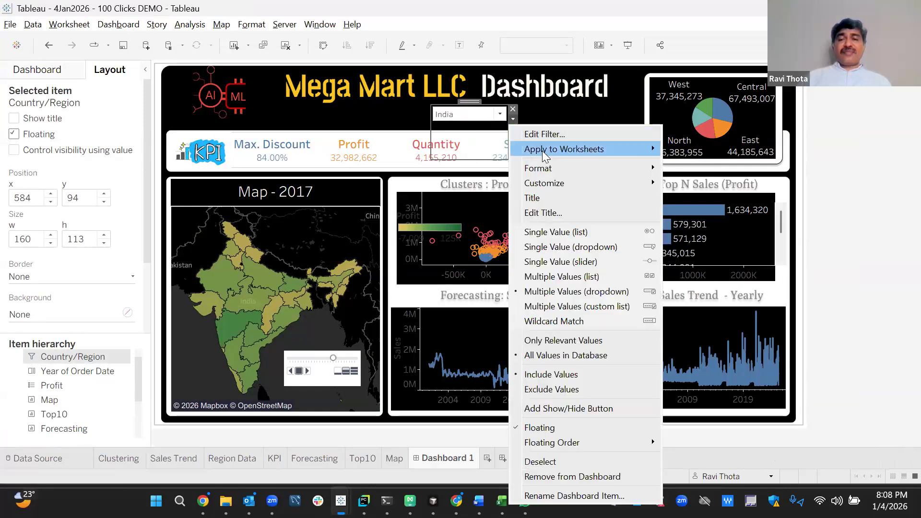
mouse_move(542, 150)
left_click(718, 179)
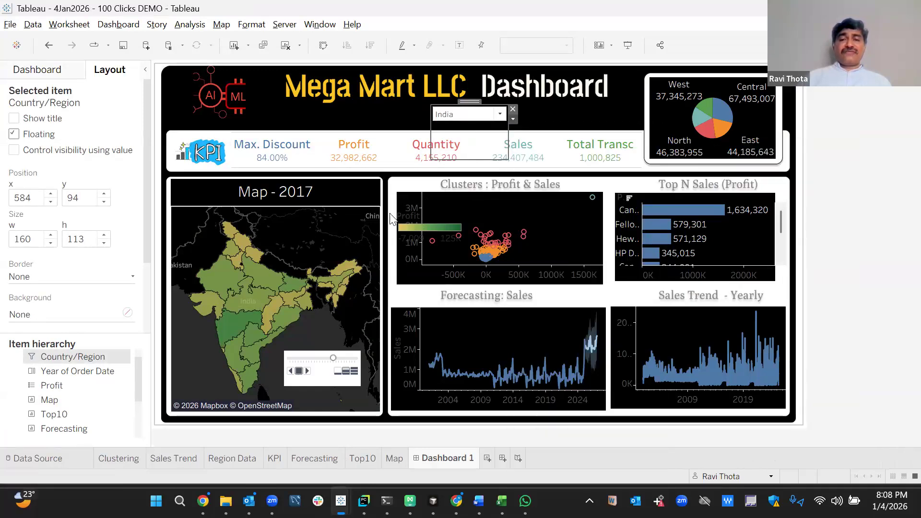
left_click(226, 180)
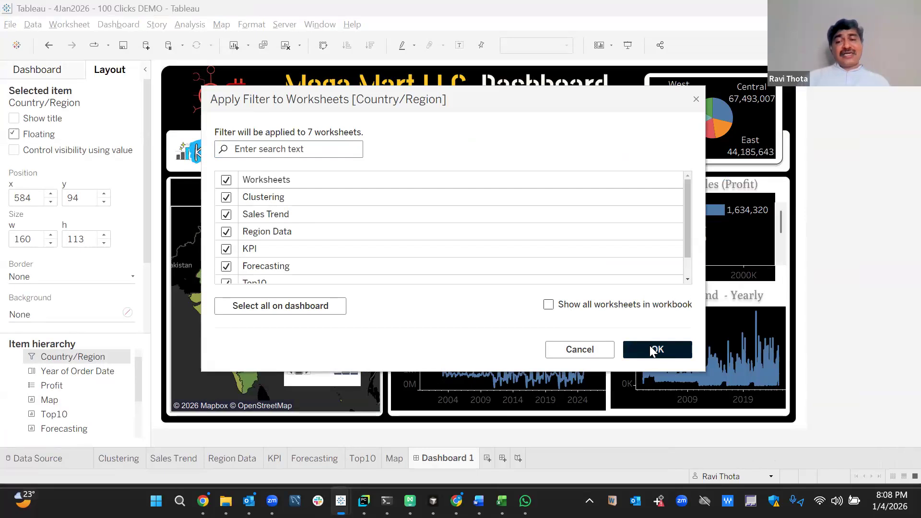
Confirm the filter on all worksheets, then try India, United States and (All), ending on United States.
left_click(653, 350)
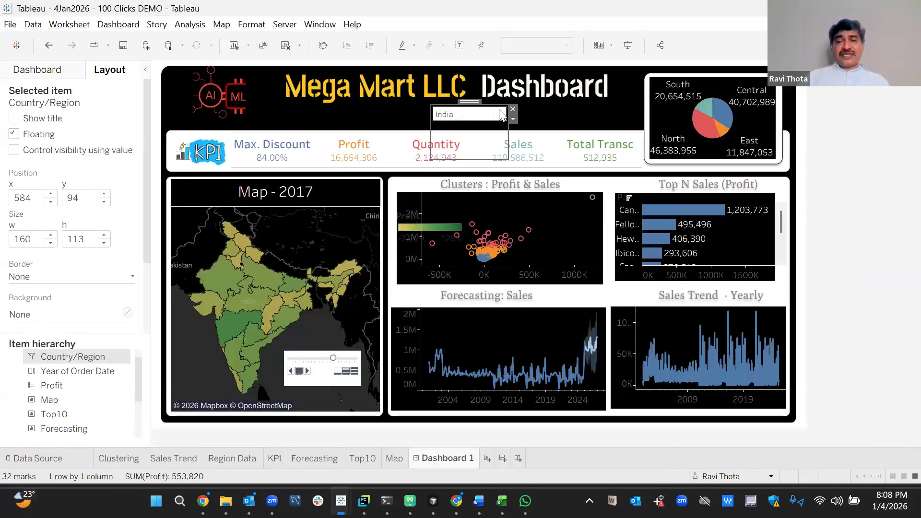
left_click(500, 114)
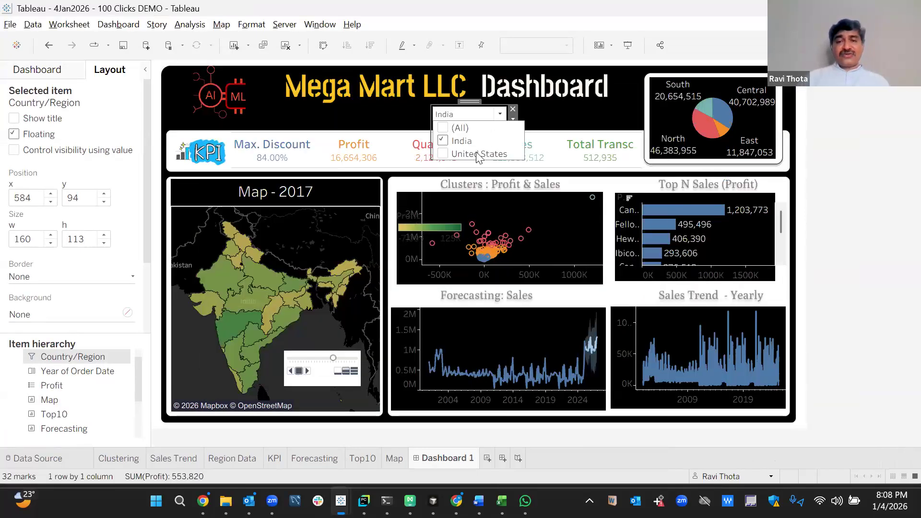
left_click(443, 153)
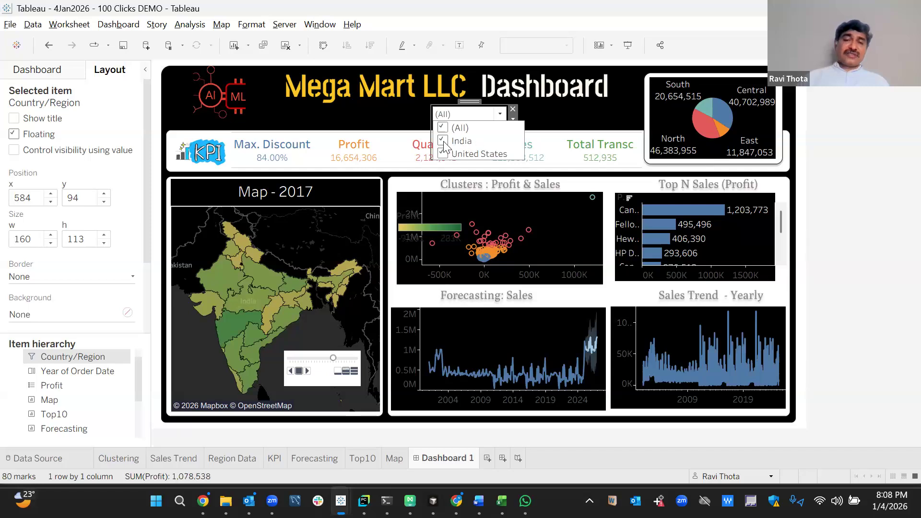
left_click(442, 141)
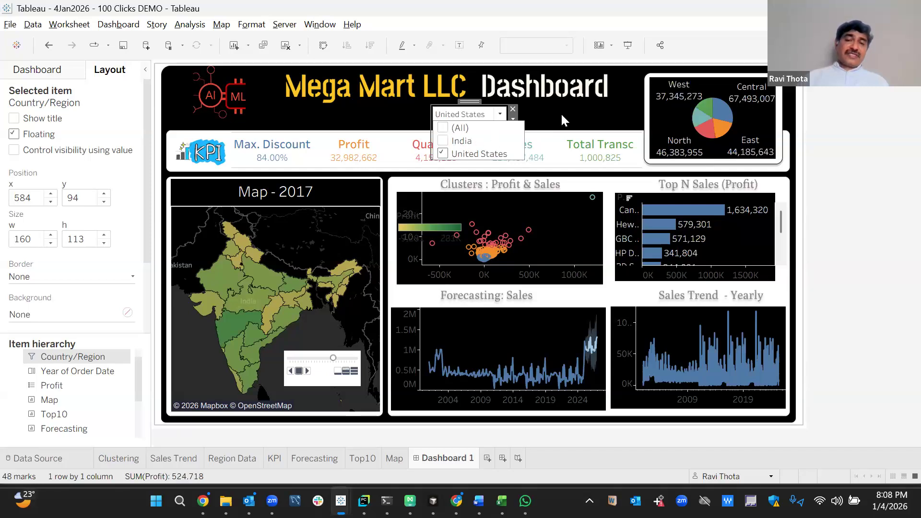
left_click(562, 115)
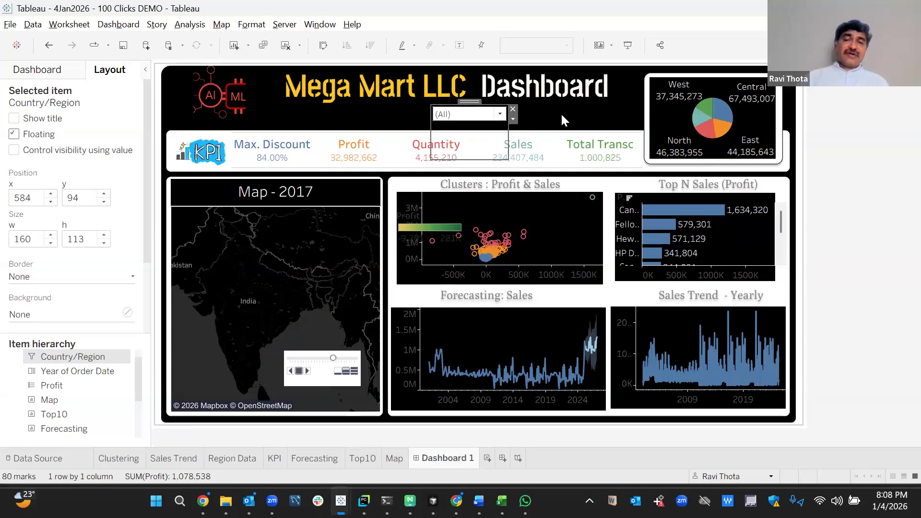
left_click(500, 114)
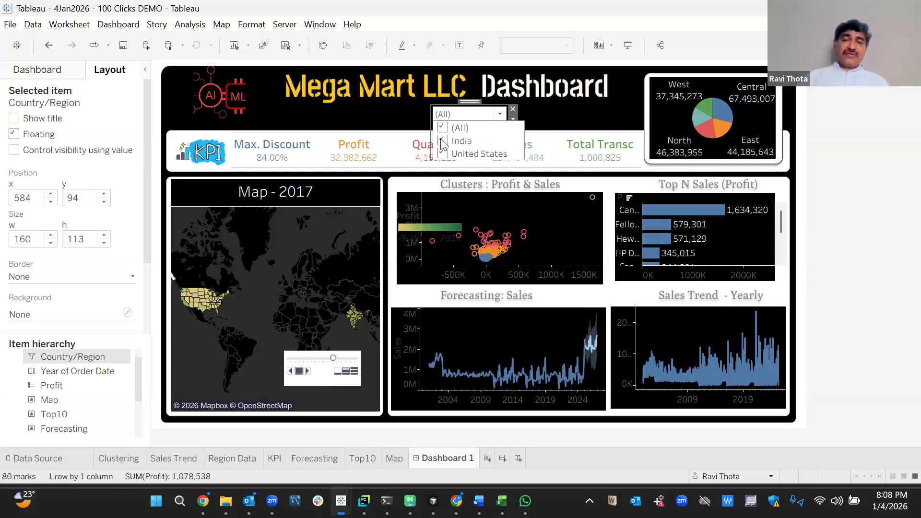
left_click(393, 119)
left_click(901, 204)
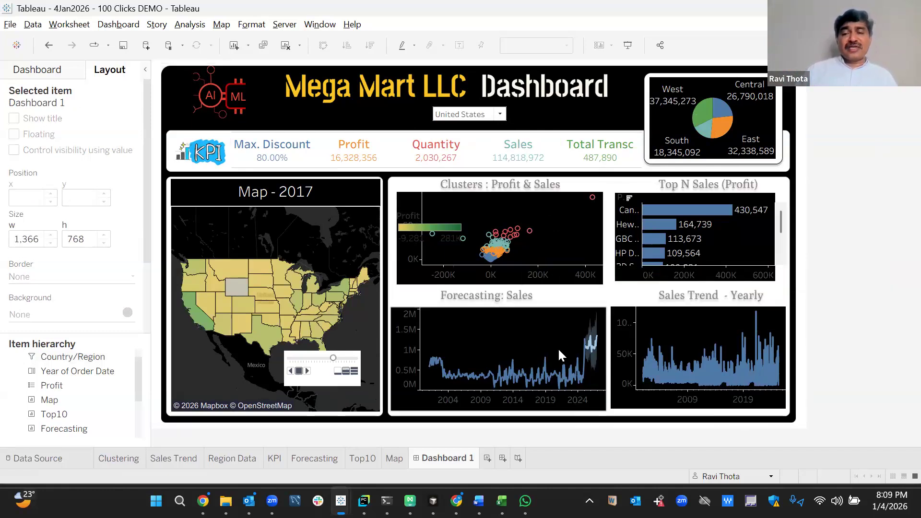
View the published dashboard in the browser, then return to the TTH webinar workbook.
mouse_move(706, 232)
mouse_move(658, 267)
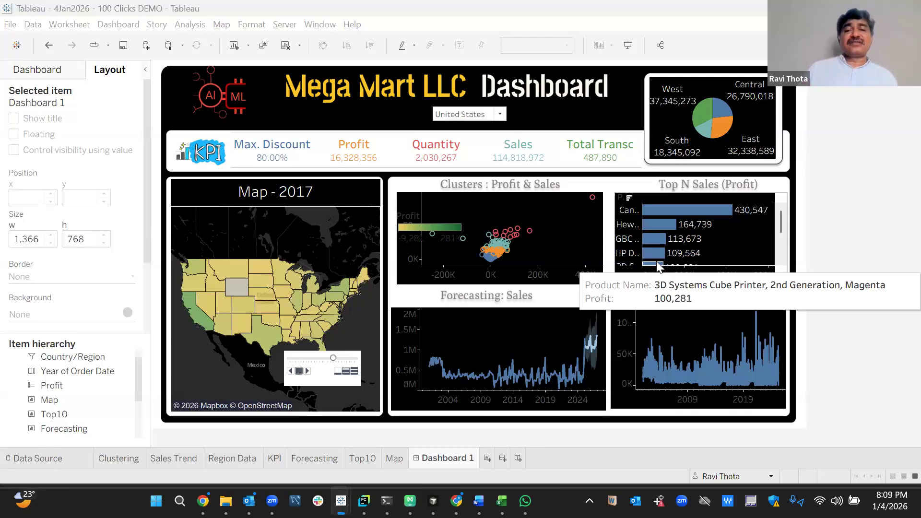
key("alt+Tab")
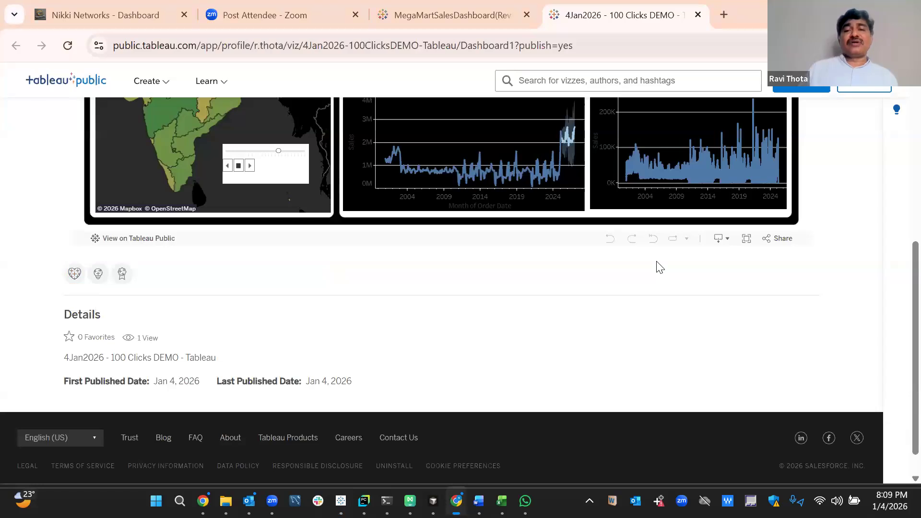
key("alt+Tab")
key("alt+Tab")
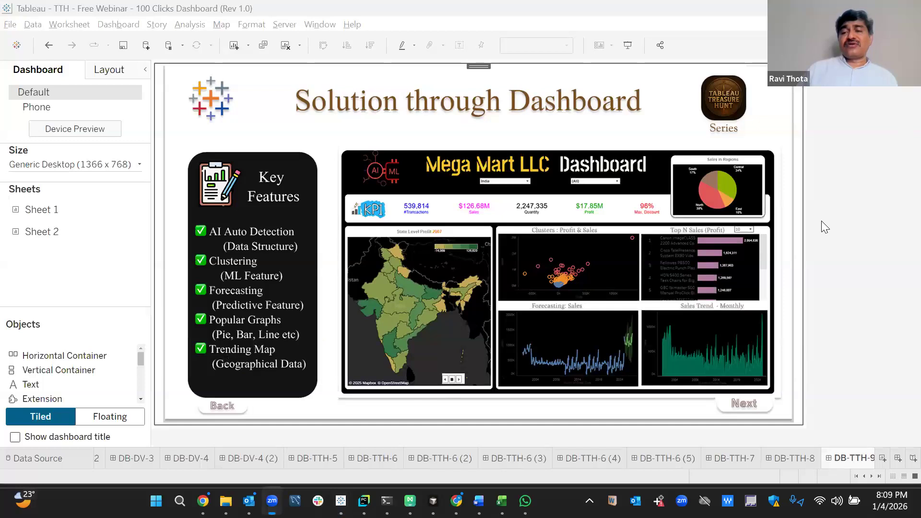
Present the webinar workbook full screen and advance to DB-TTH-23, Training Programs - TTH Series.
left_click(627, 44)
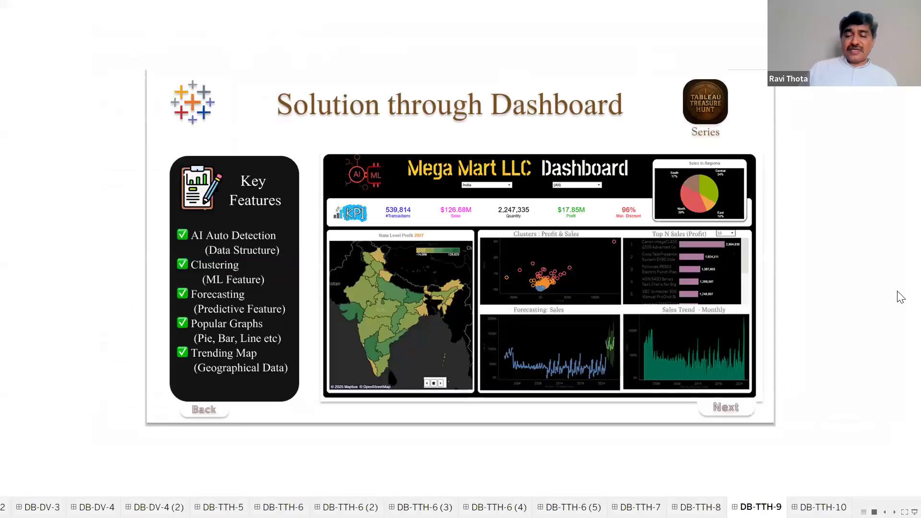
key("Right")
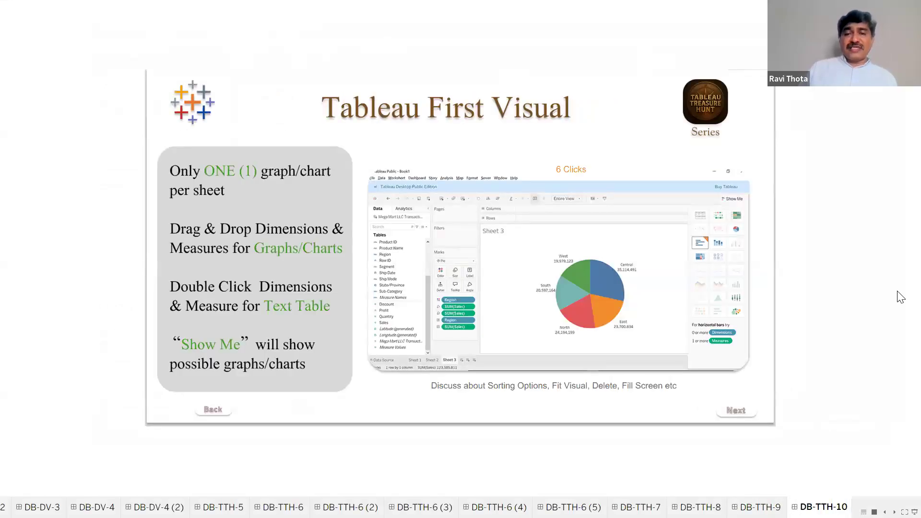
key("Right")
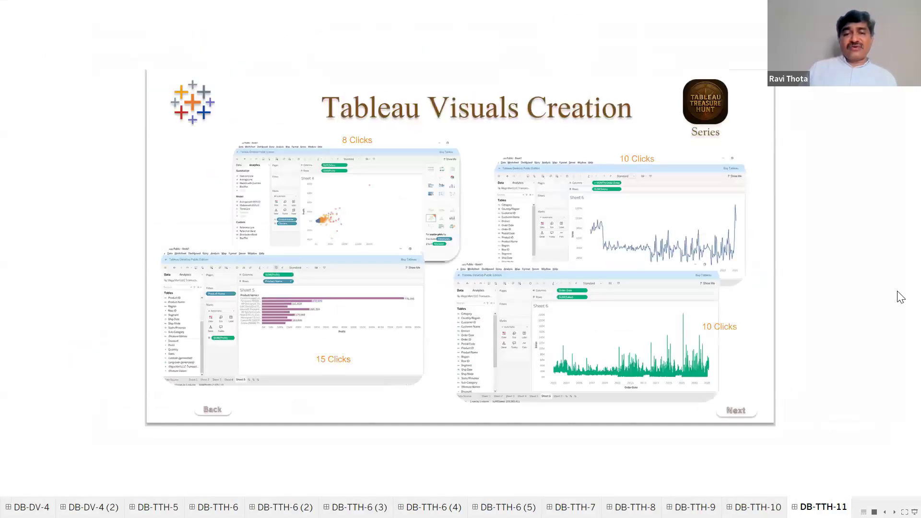
key("Right")
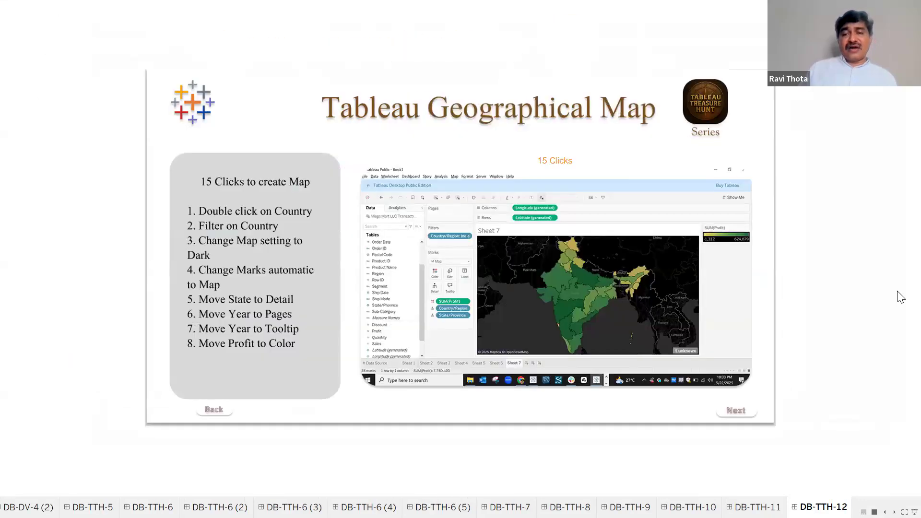
key("Right")
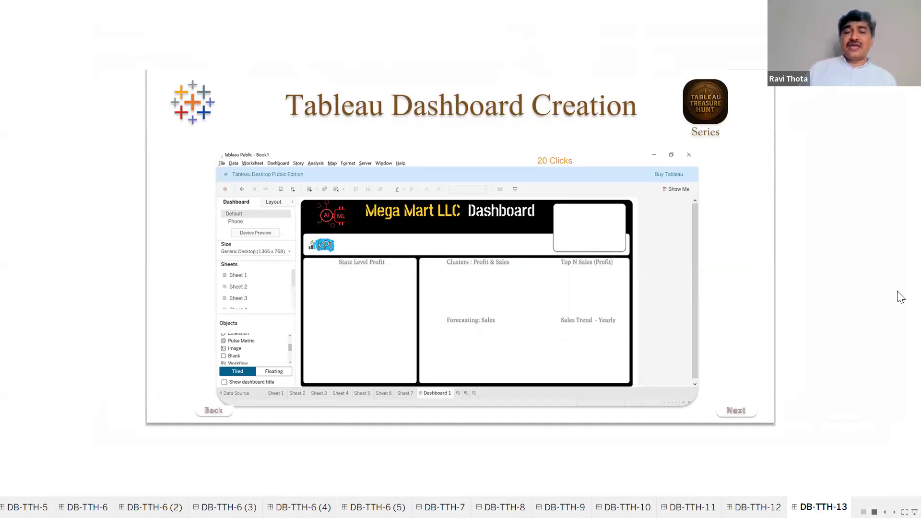
key("Right")
key("Right")
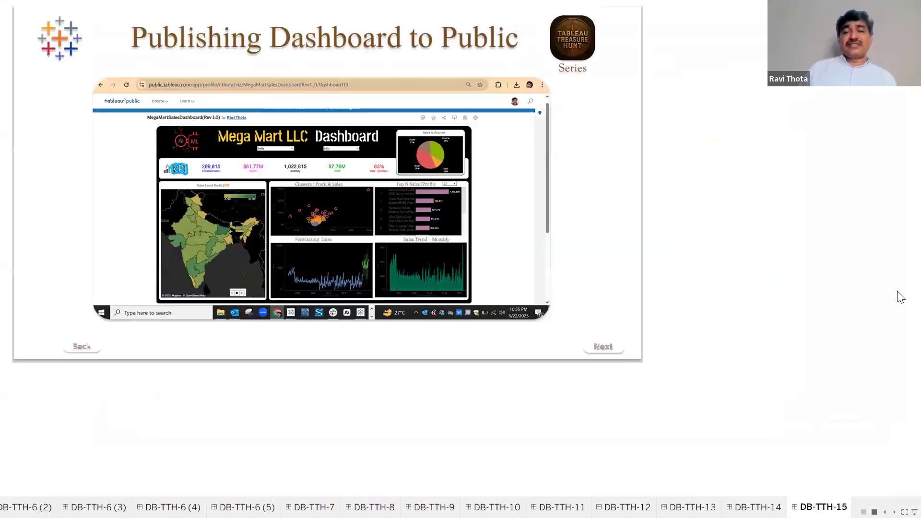
key("Right")
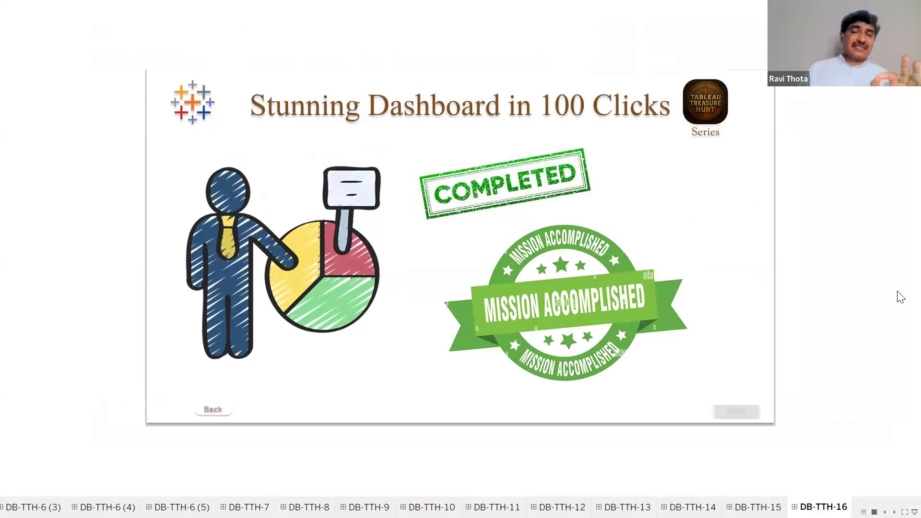
key("Right")
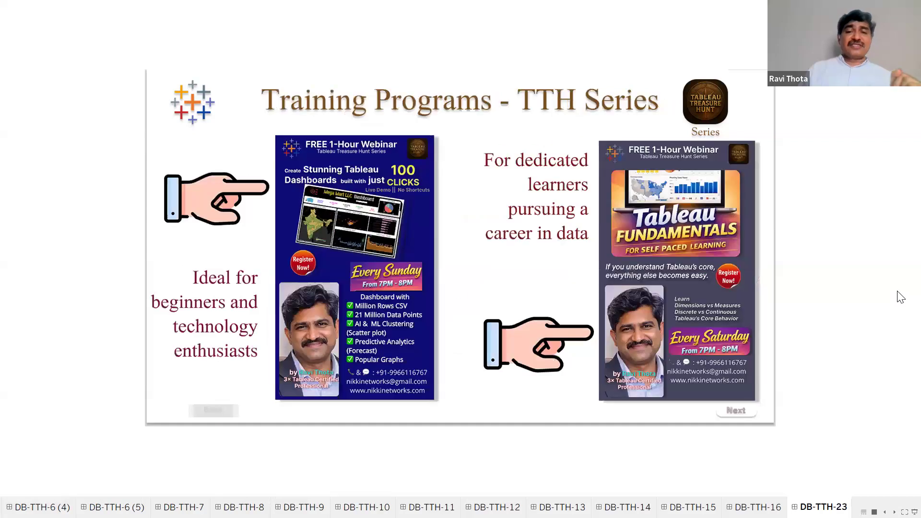
key("Left")
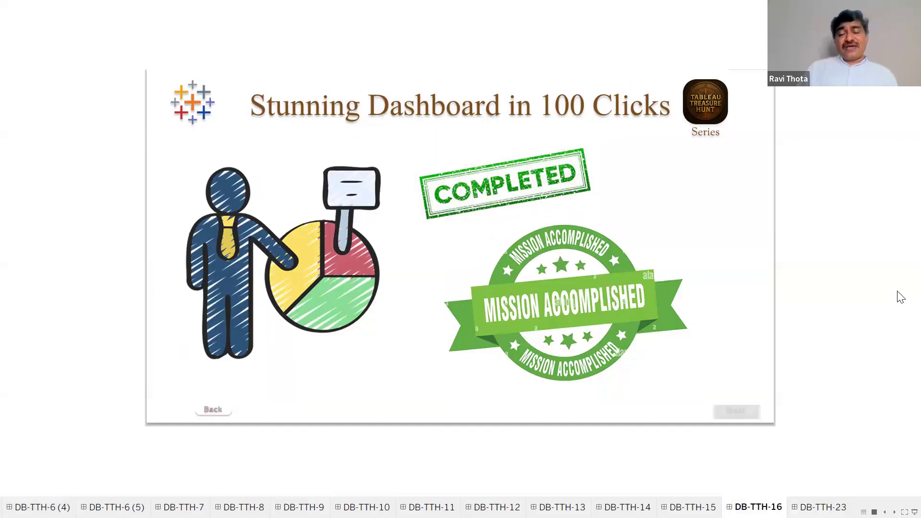
key("Right")
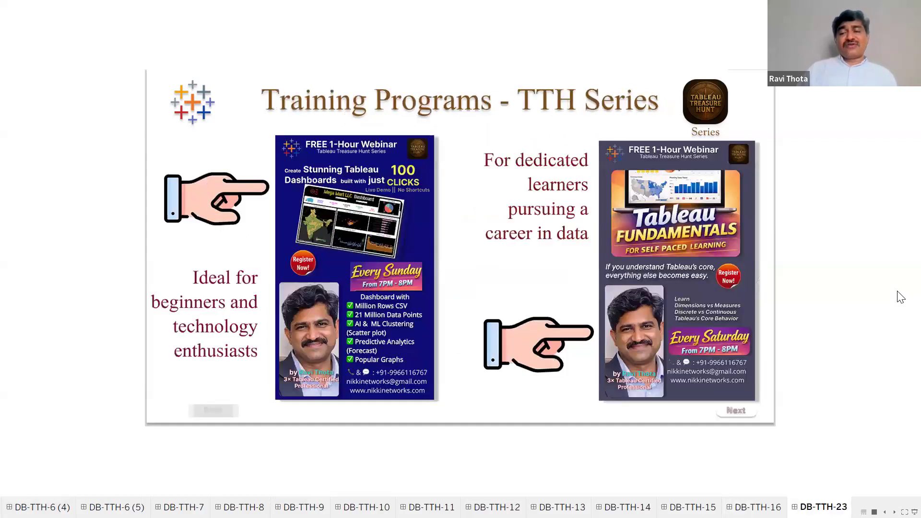